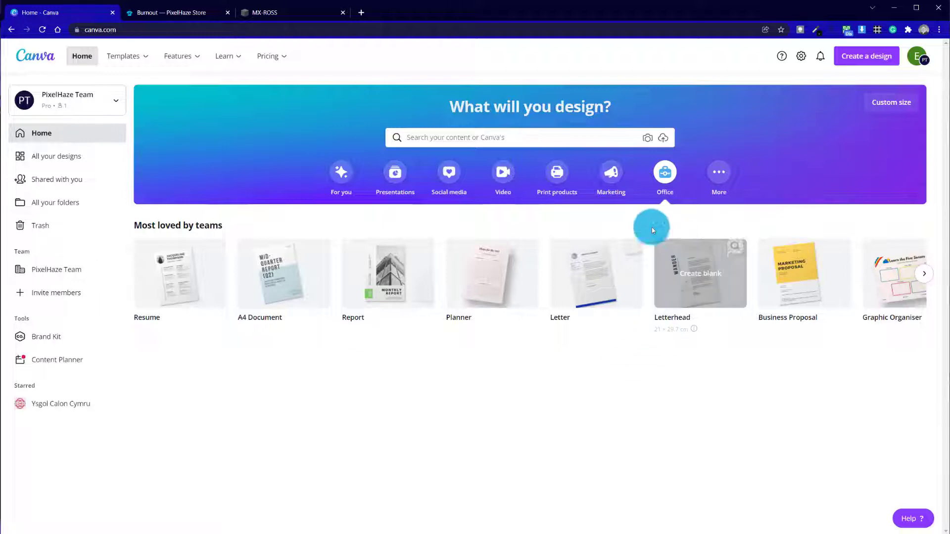
Create a new custom-size design 600 px wide and 400 px high
left_click(894, 113)
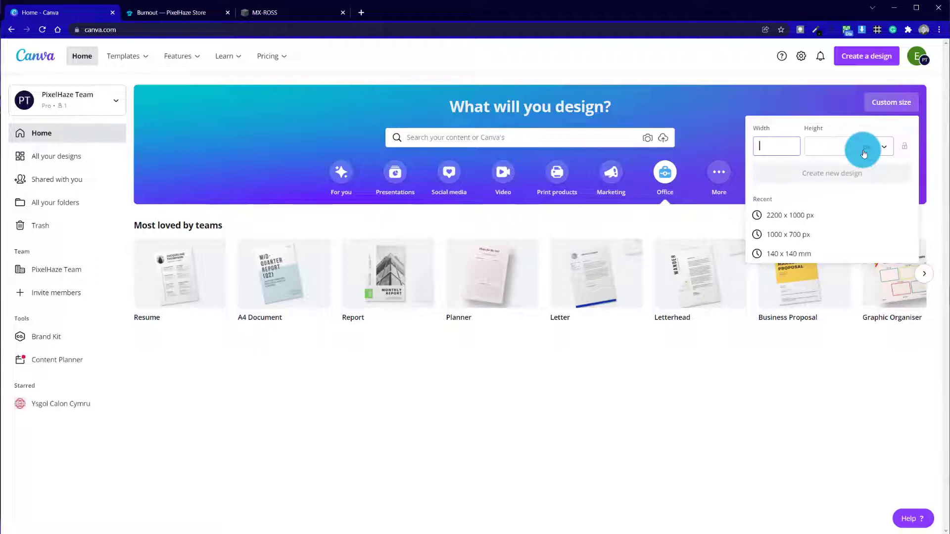
type("600")
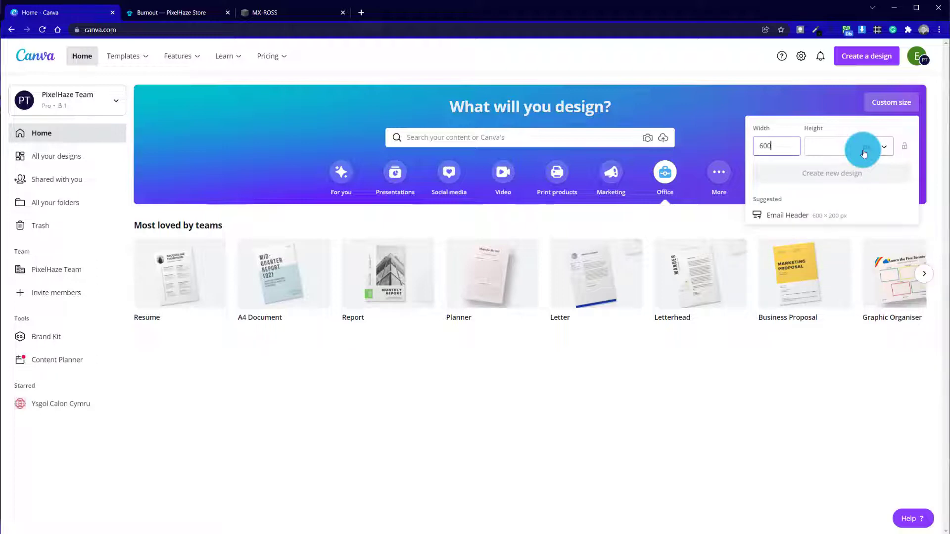
key("Tab")
type("400")
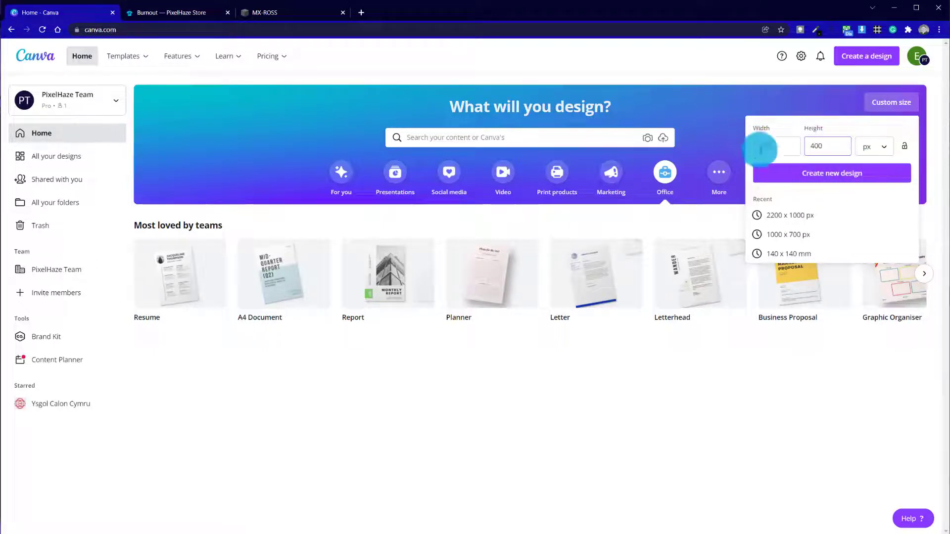
left_click(821, 174)
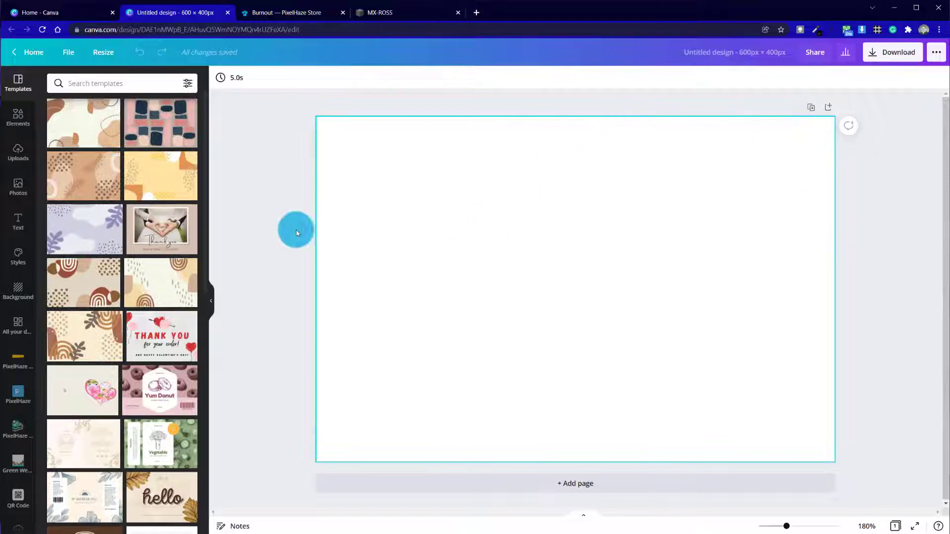
Search the photo library for motocross
left_click(17, 186)
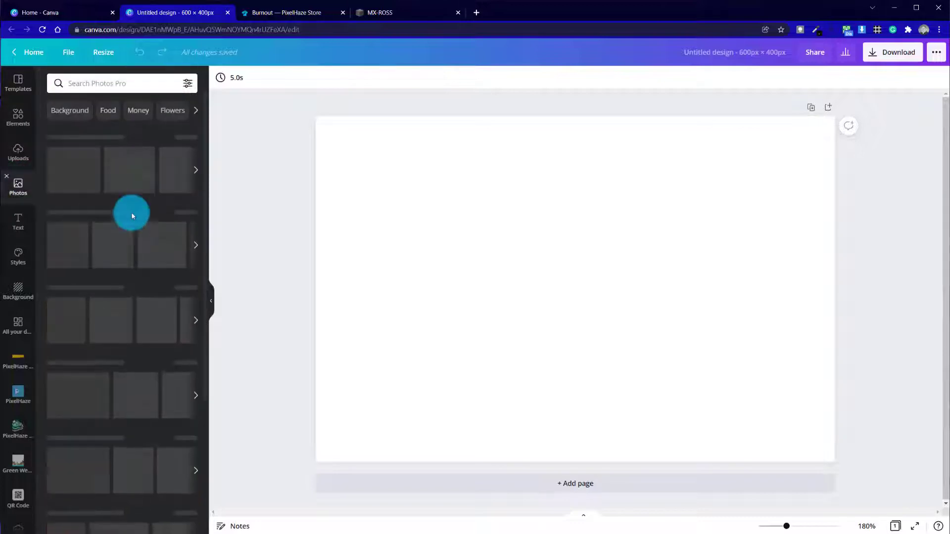
left_click(109, 84)
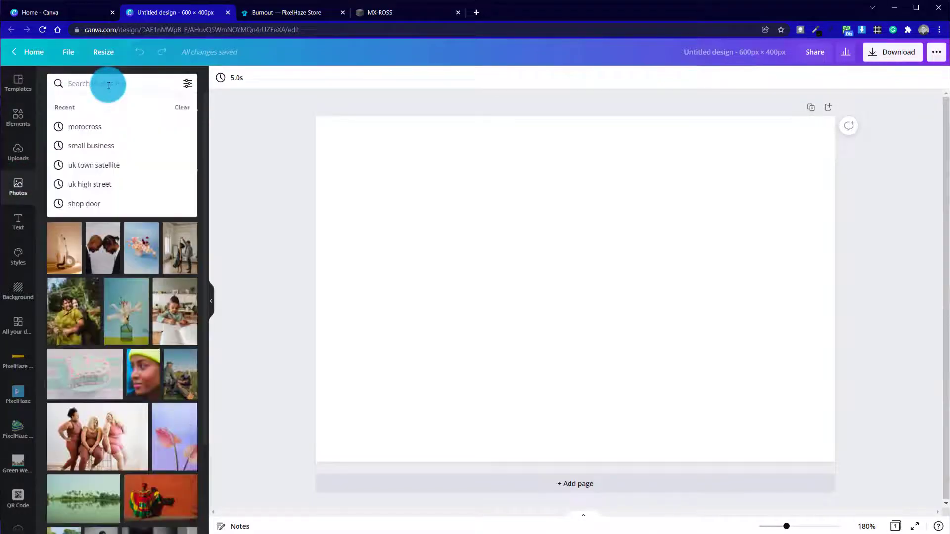
left_click(117, 126)
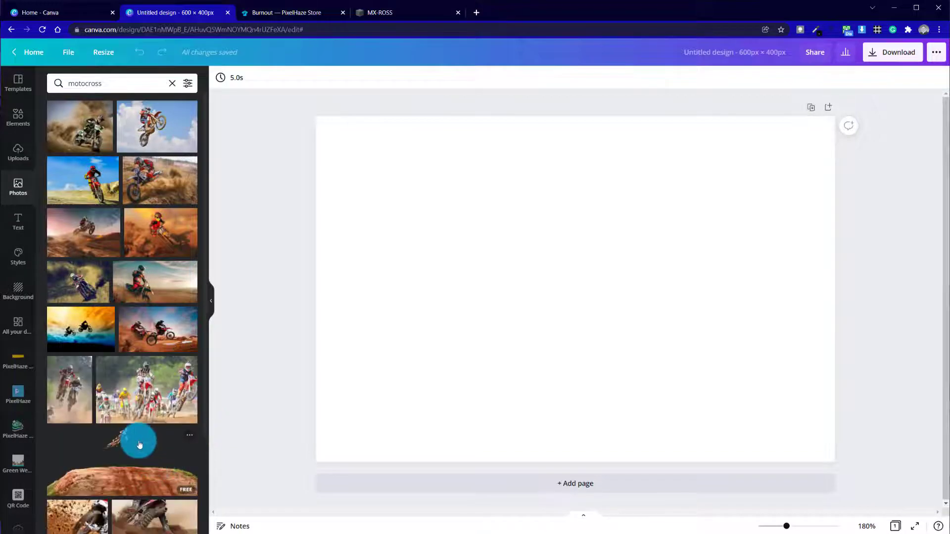
Add the photo of a rear wheel and rider's boots spraying dirt and enlarge it to fill the first page
scroll(140, 445, "down", 3)
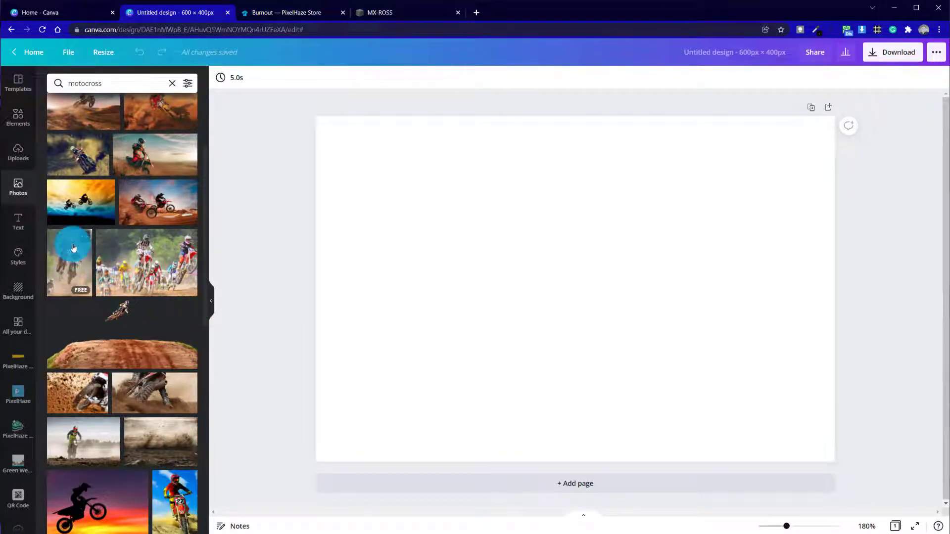
left_click(150, 392)
left_click_drag(601, 322, 549, 392)
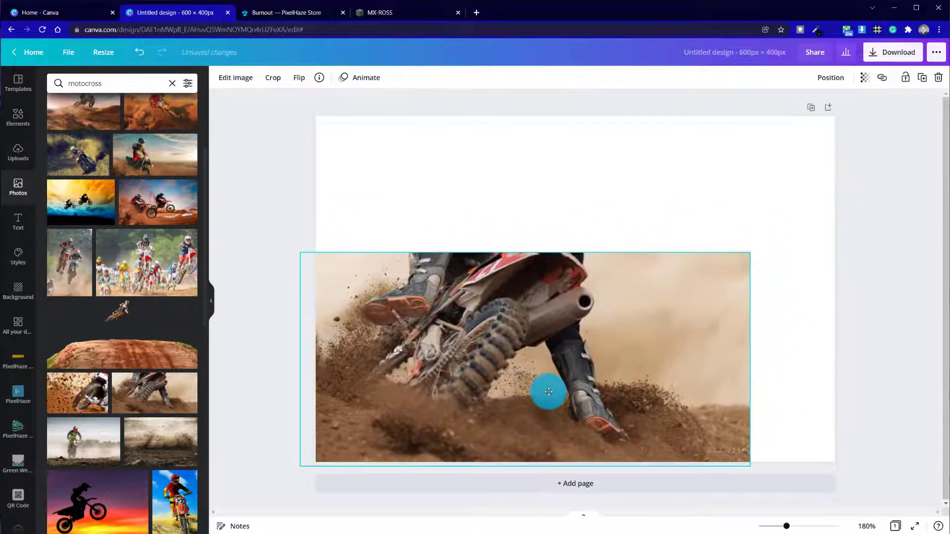
left_click_drag(750, 253, 933, 89)
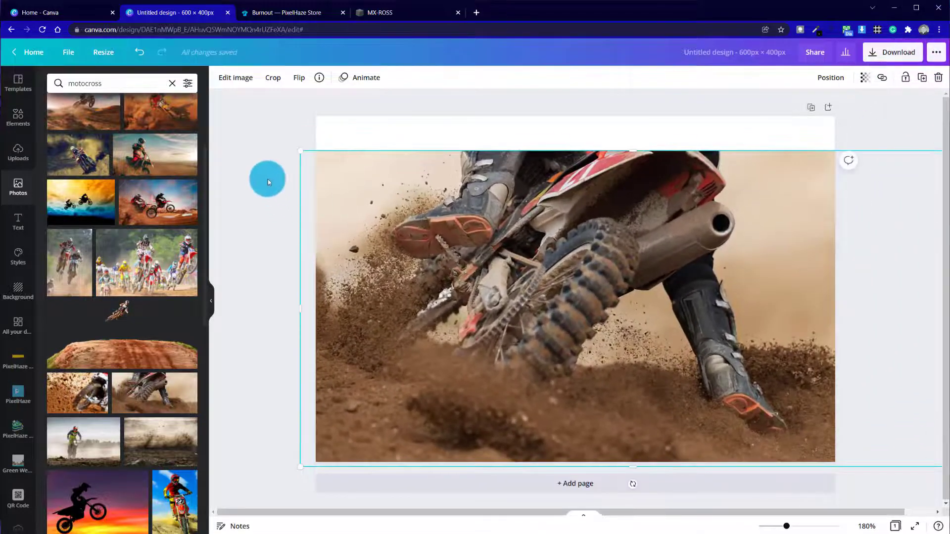
left_click_drag(302, 150, 269, 89)
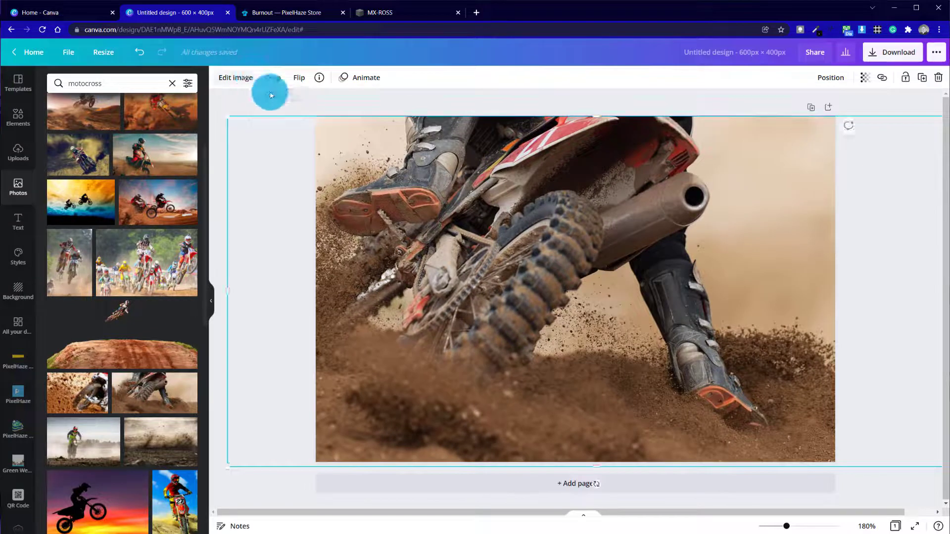
left_click(298, 104)
left_click(599, 403)
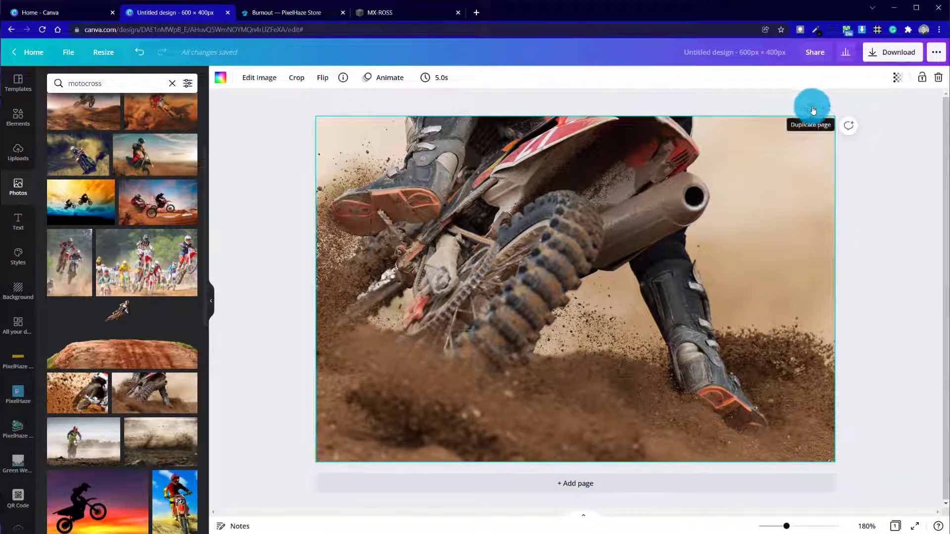
Add a second page and fill it with the orange sunset photo of a jumping motocross rider in silhouette
left_click(598, 483)
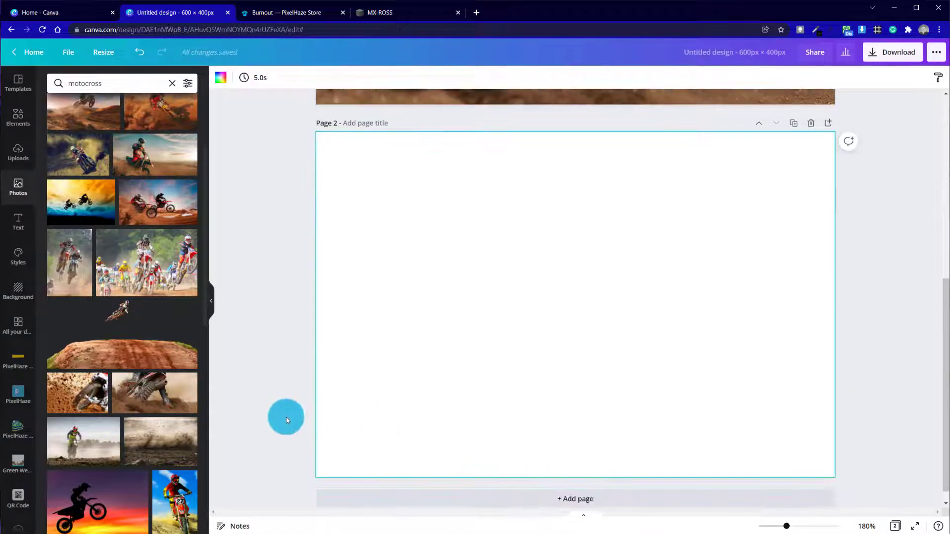
scroll(159, 426, "down", 5)
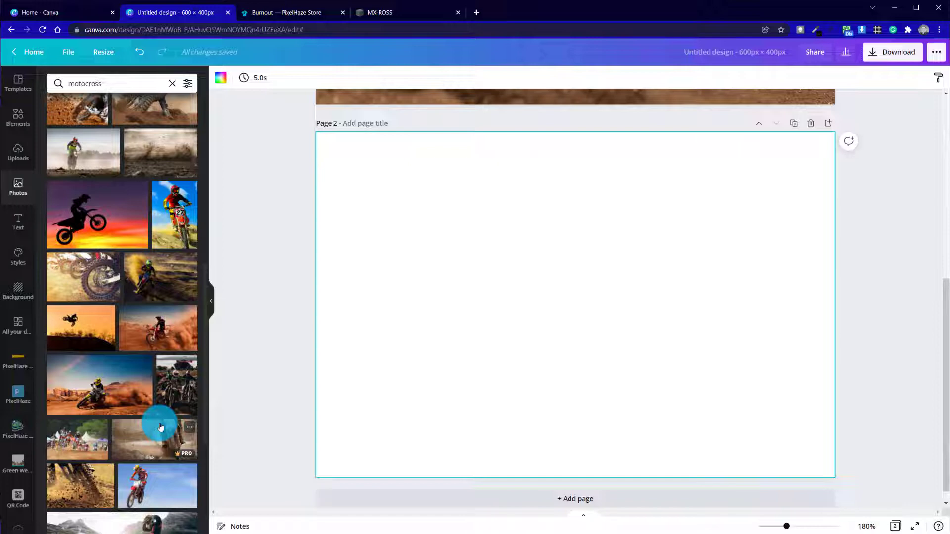
left_click(64, 335)
left_click_drag(772, 339, 791, 360)
left_click_drag(679, 356, 619, 393)
left_click_drag(744, 204, 861, 126)
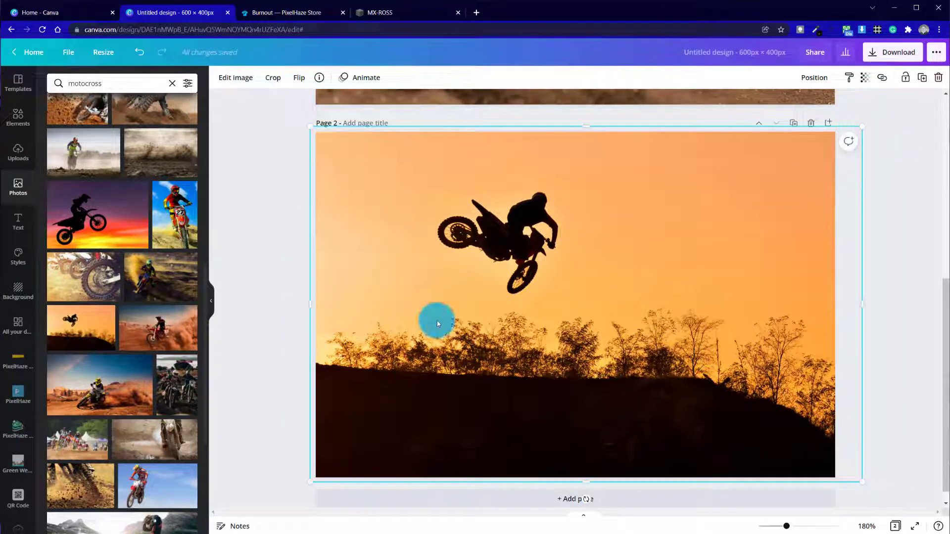
left_click(872, 195)
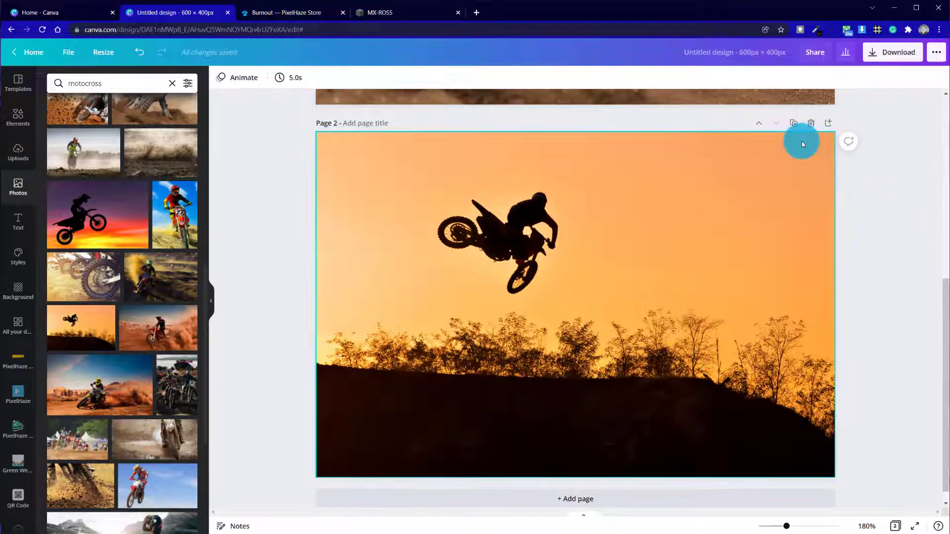
Add a third page and fill it with the photo of a helmet with orange goggles, scaled to about 611 × 408
left_click(612, 499)
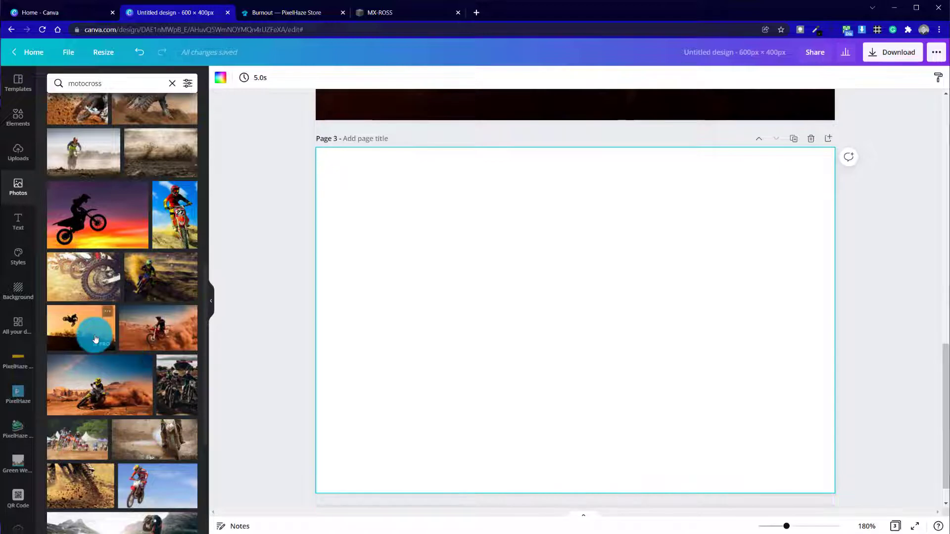
scroll(114, 361, "down", 4)
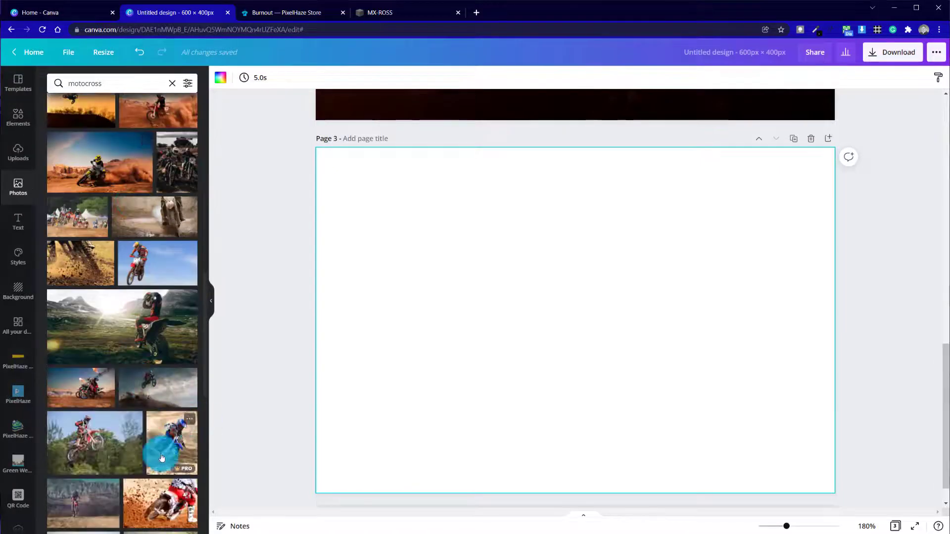
scroll(162, 458, "down", 5)
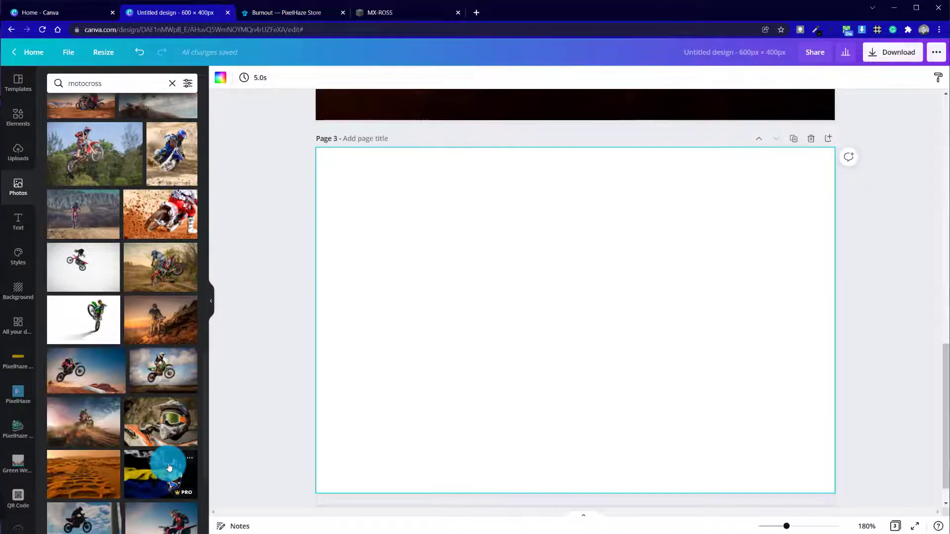
left_click(166, 411)
left_click_drag(524, 342, 466, 376)
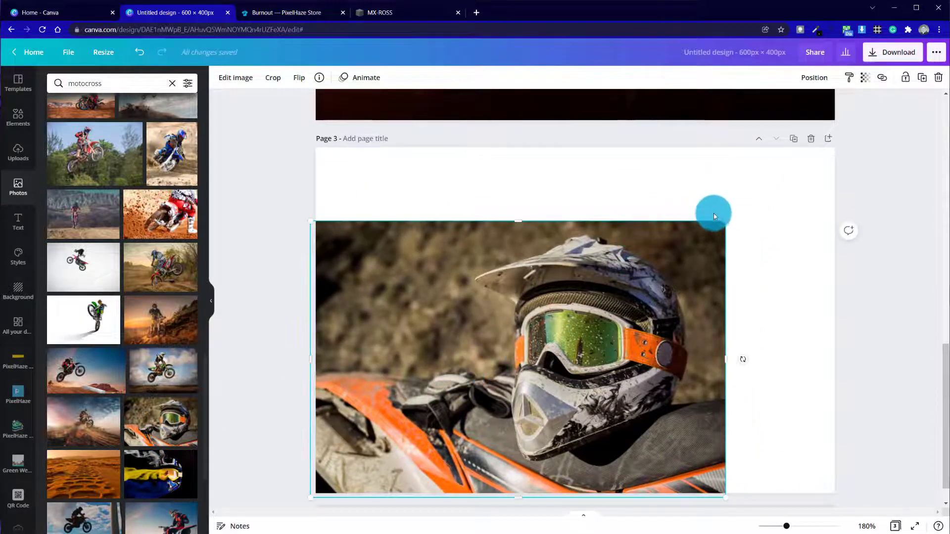
left_click_drag(724, 221, 833, 142)
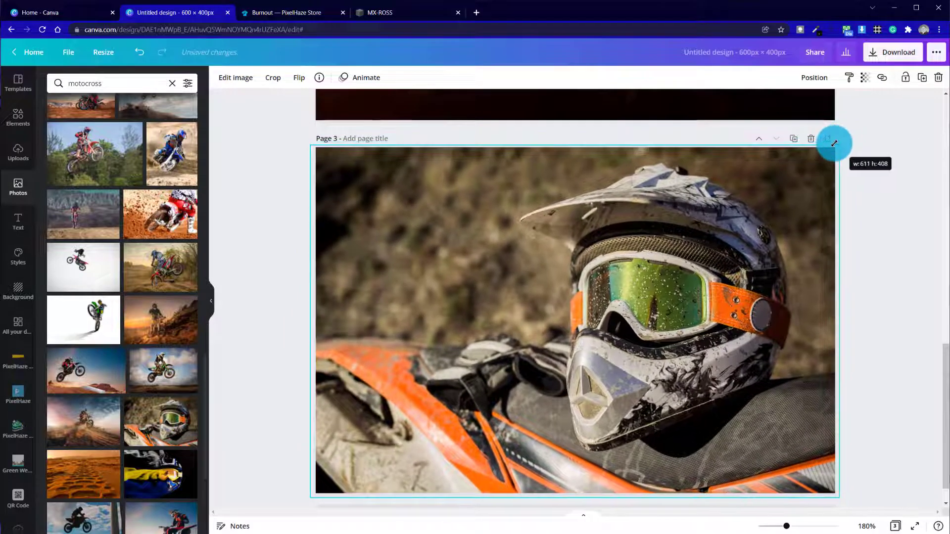
left_click(840, 254)
Review the photos on all three pages of the design
scroll(841, 253, "up", 15)
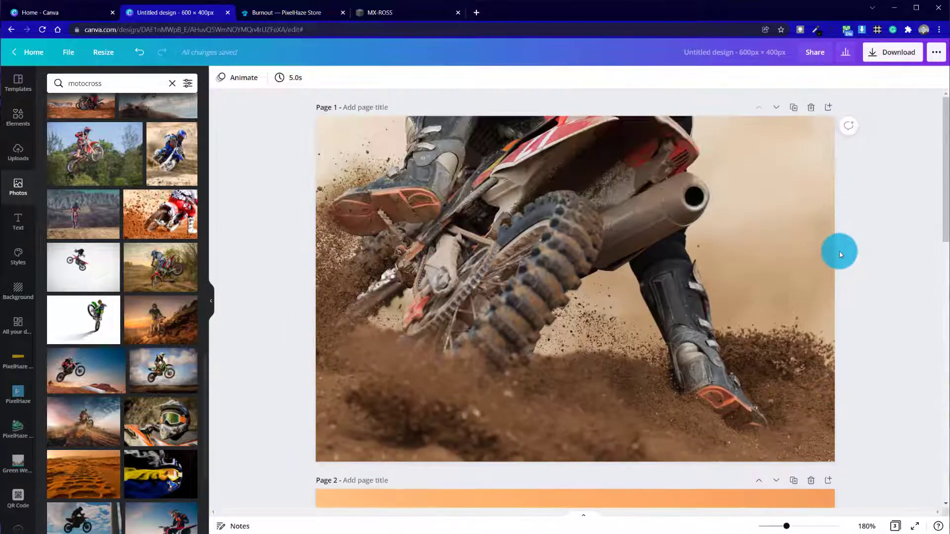
scroll(841, 254, "down", 16)
scroll(840, 255, "up", 15)
scroll(839, 254, "down", 15)
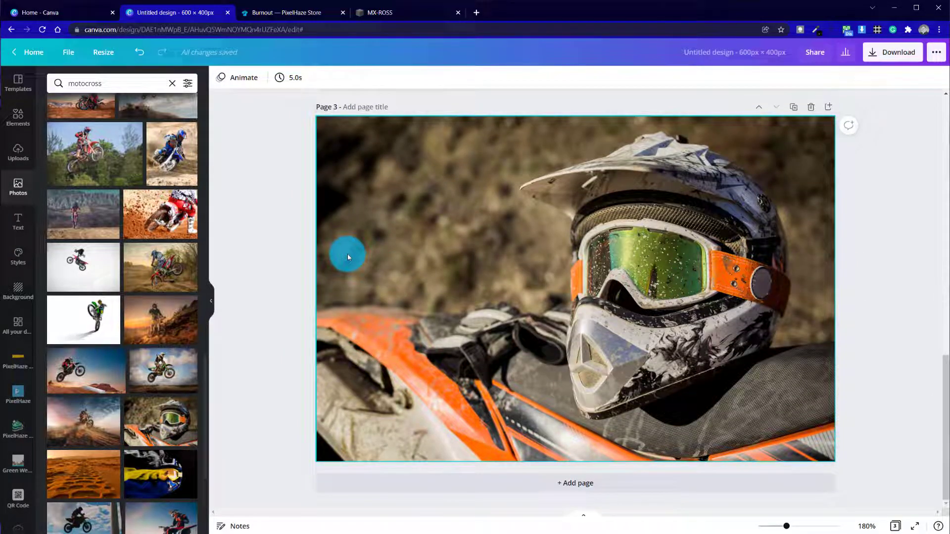
scroll(276, 254, "up", 10)
scroll(276, 253, "up", 5)
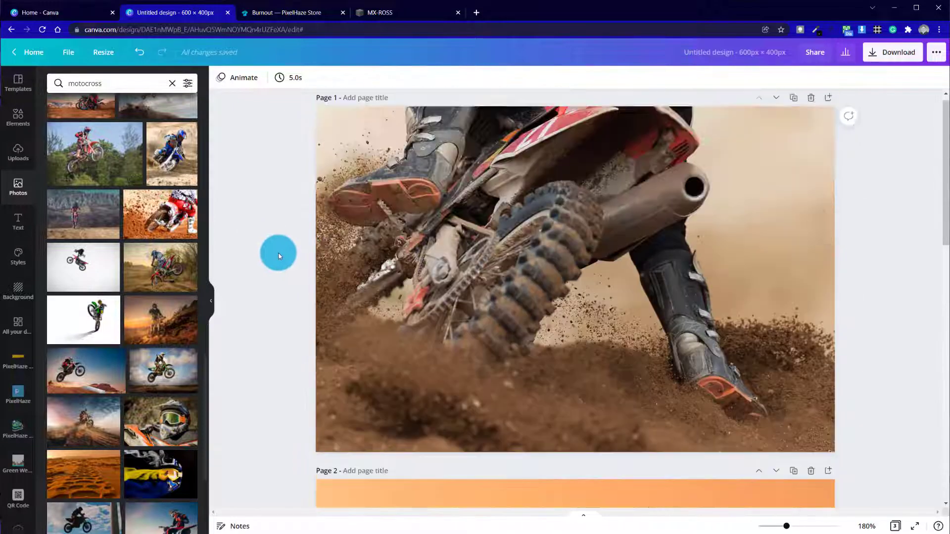
Give the page 1 photo the Peppermint Duotone effect
left_click(490, 226)
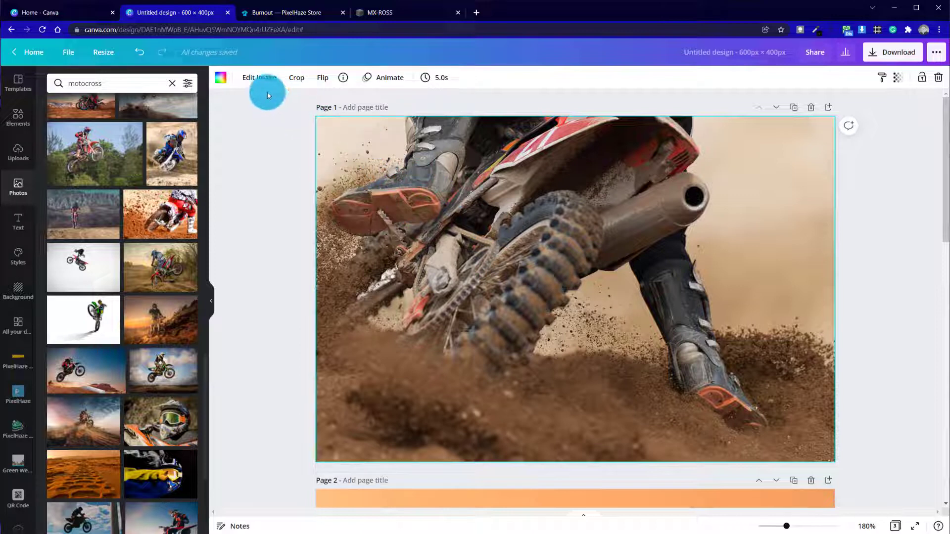
left_click(260, 82)
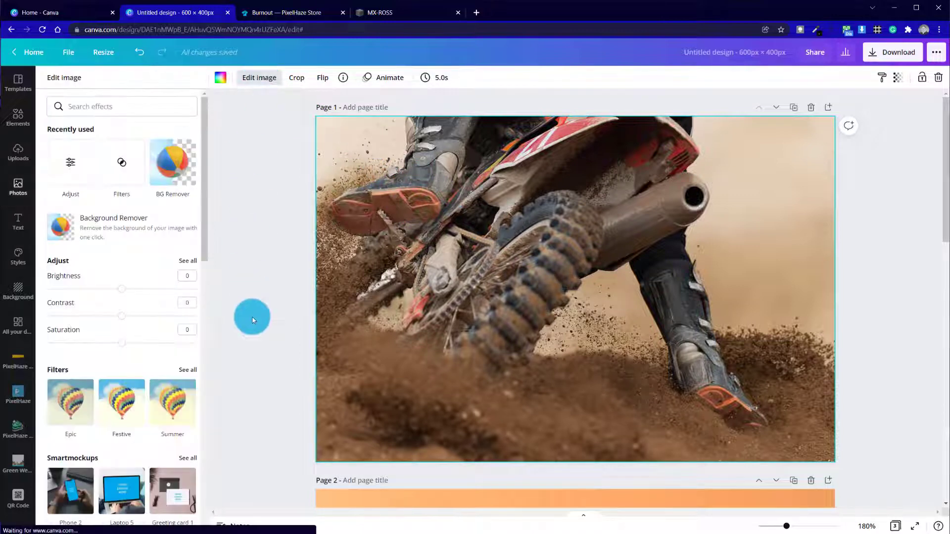
left_click_drag(204, 213, 202, 352)
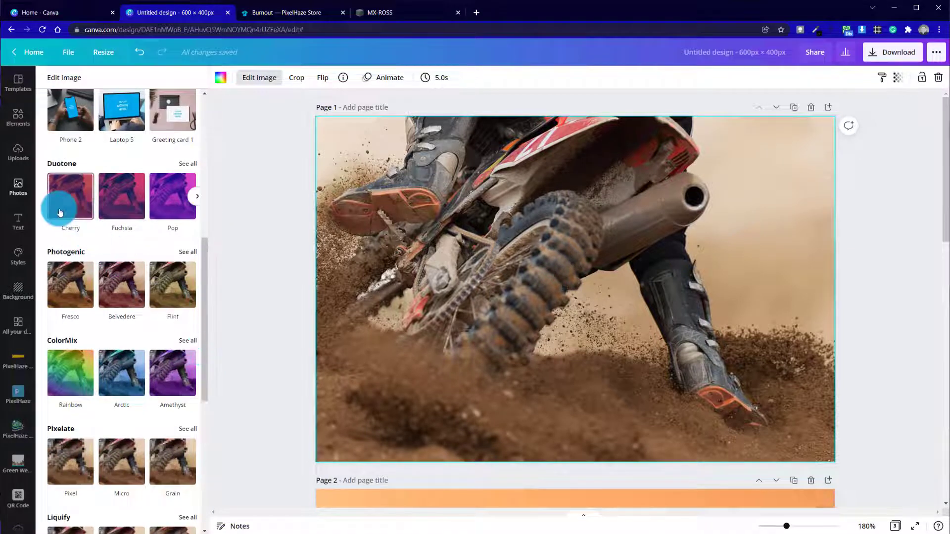
left_click(193, 164)
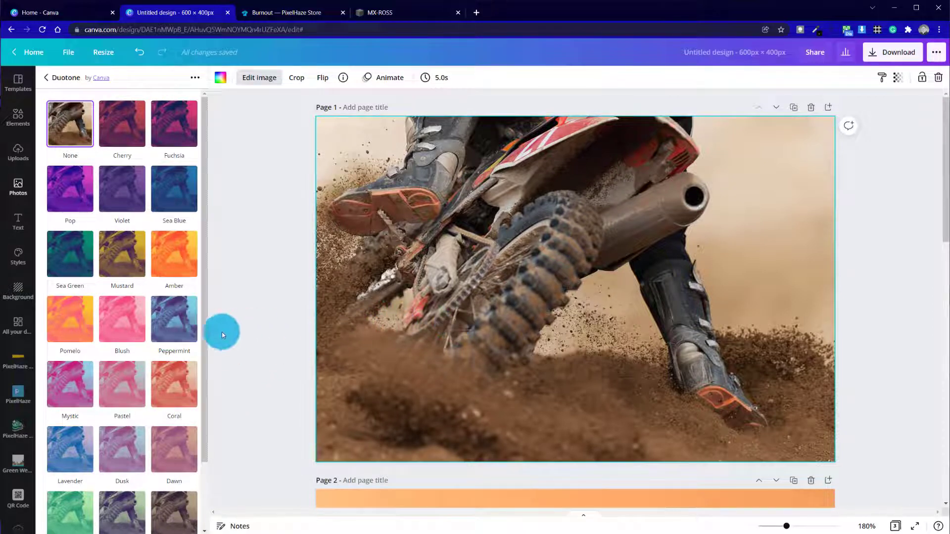
left_click(191, 331)
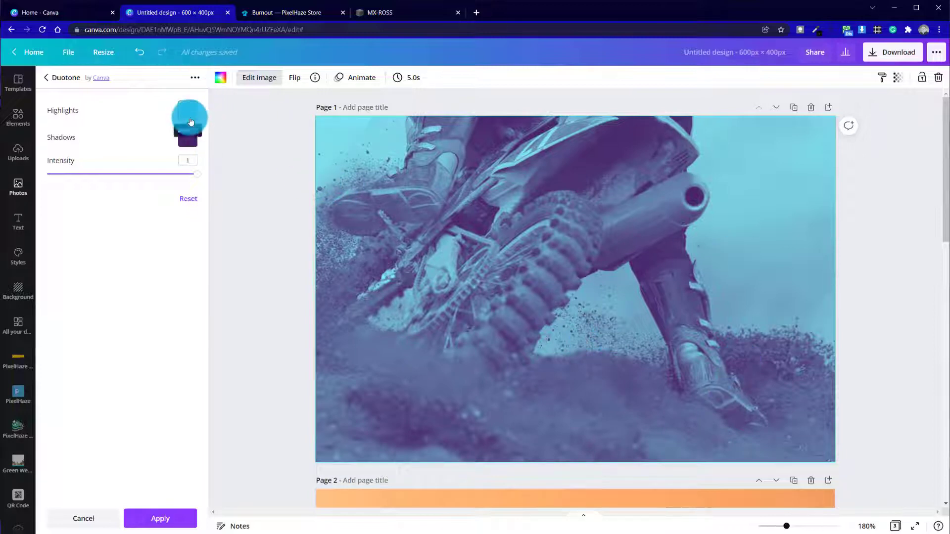
Switch to the MX-ROSS Squarespace site and examine the colours and imagery of its home page
left_click(384, 13)
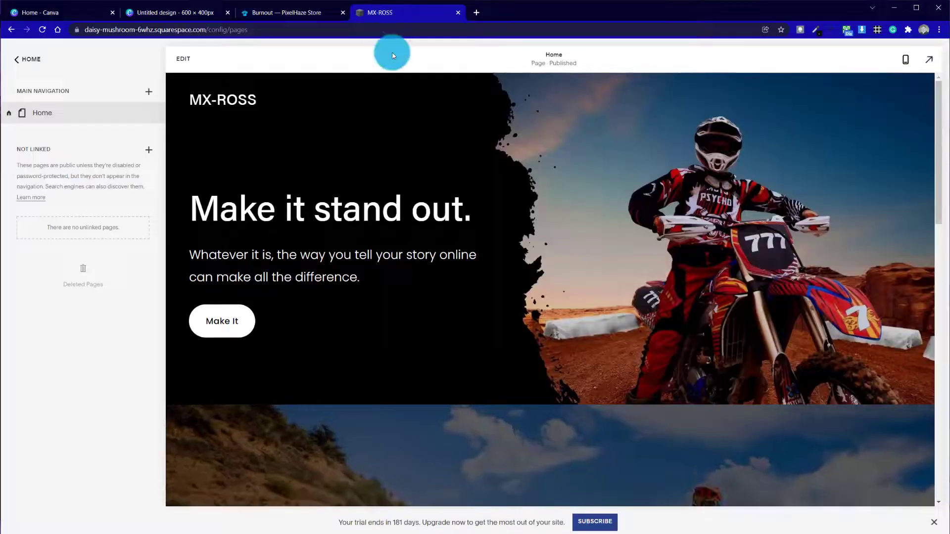
scroll(568, 343, "down", 10)
scroll(568, 343, "up", 10)
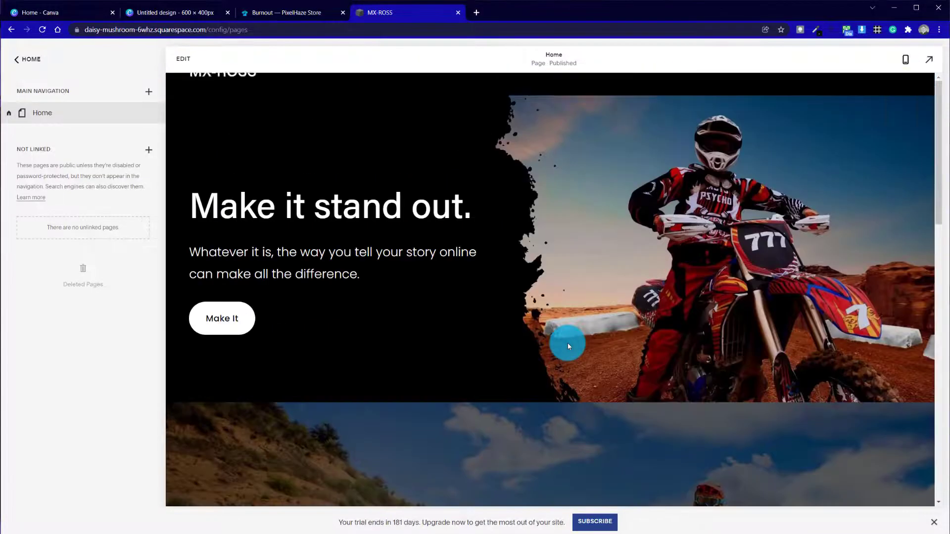
scroll(571, 343, "down", 5)
scroll(571, 344, "up", 5)
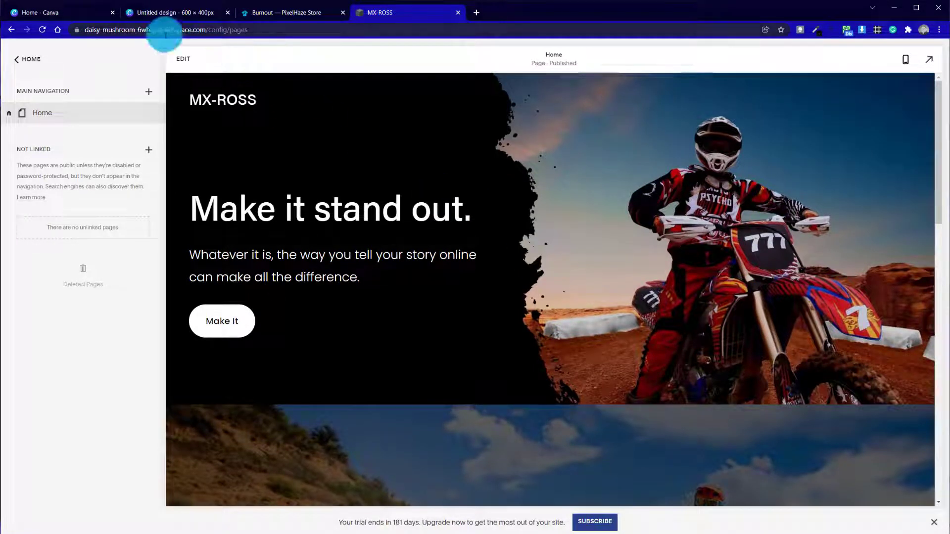
Return to the Canva design and set the Duotone highlights of the page 1 photo to the default light red
left_click(182, 17)
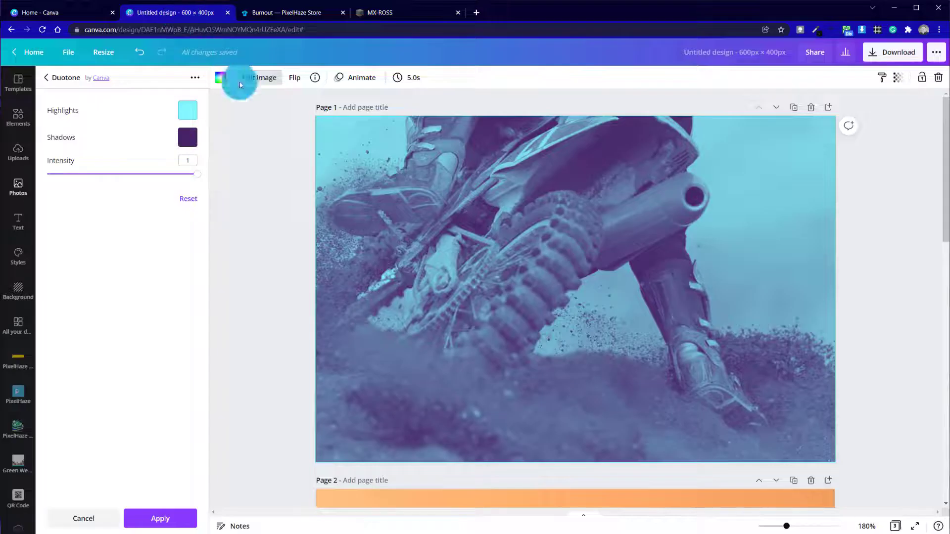
left_click(189, 110)
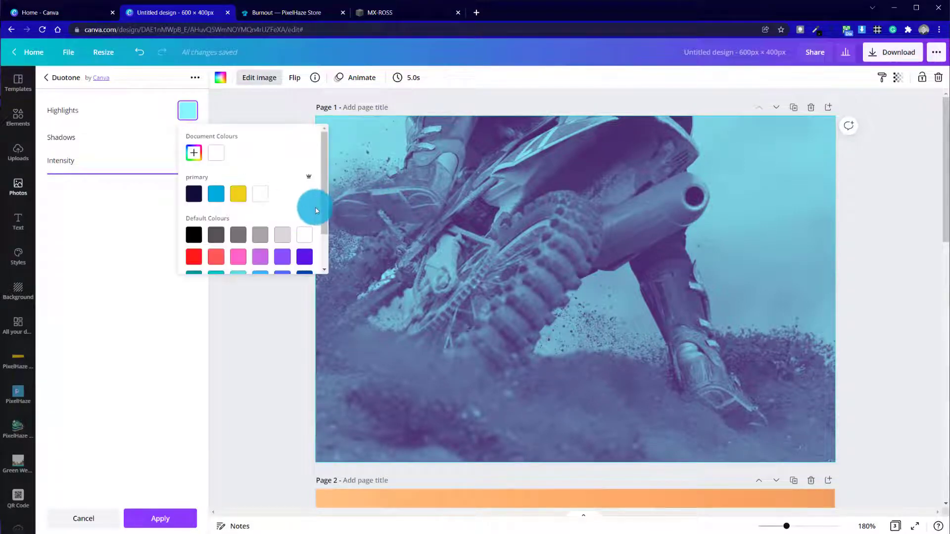
left_click(212, 258)
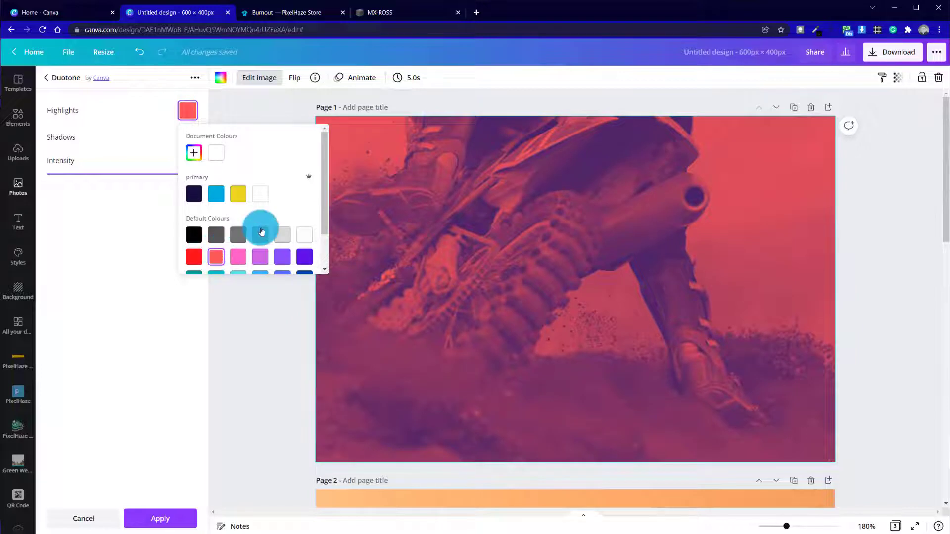
Set the Duotone shadows of the page 1 photo to the default black
scroll(259, 228, "down", 1)
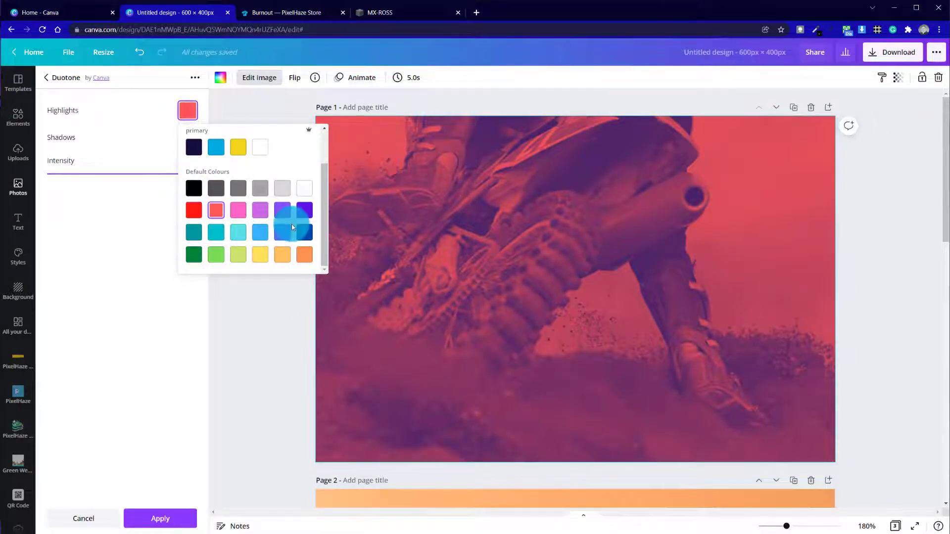
left_click(152, 329)
left_click(187, 138)
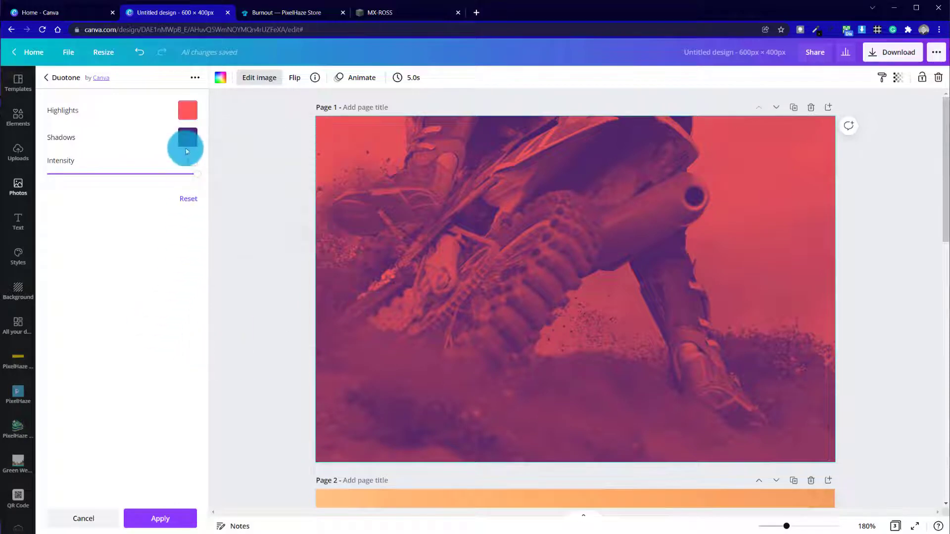
left_click(195, 266)
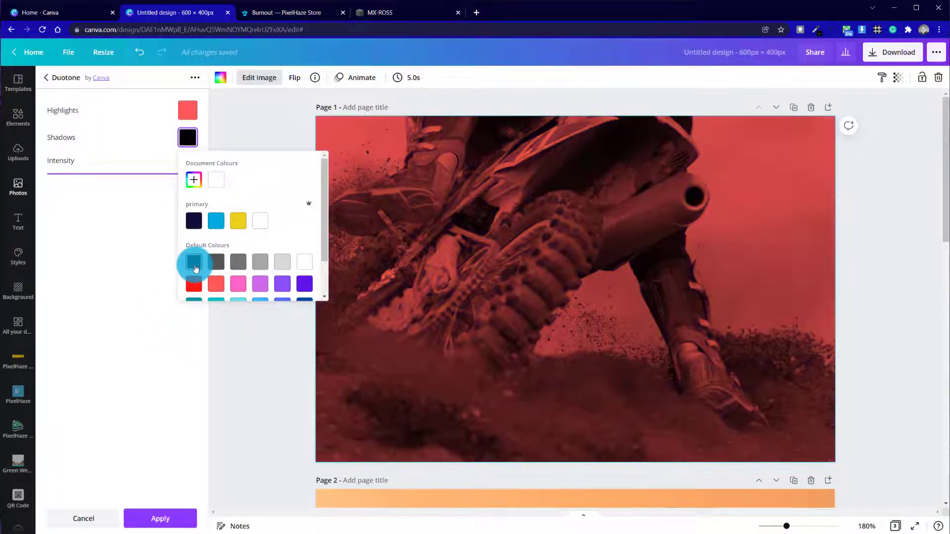
left_click(129, 247)
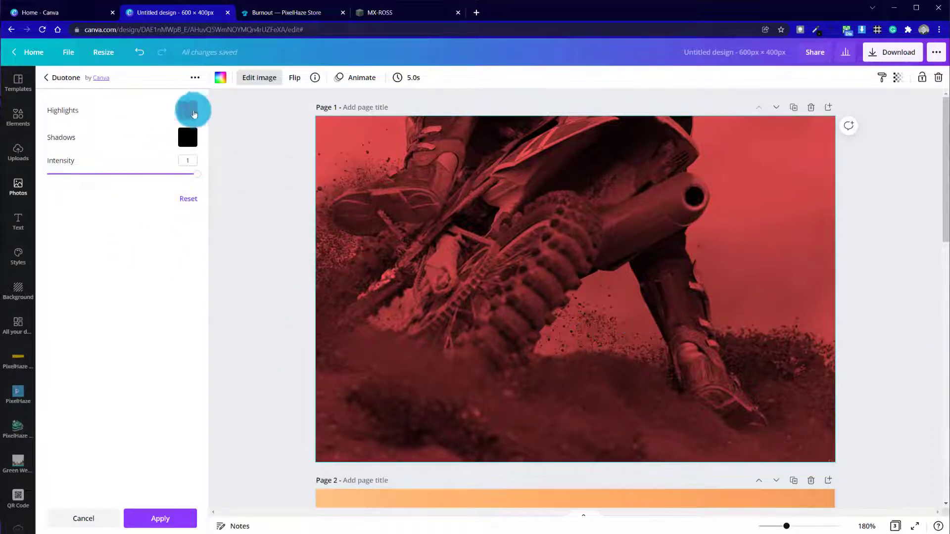
Try black, bright red, the default oranges and the brand yellow as Duotone highlights on the page 1 photo
left_click(188, 110)
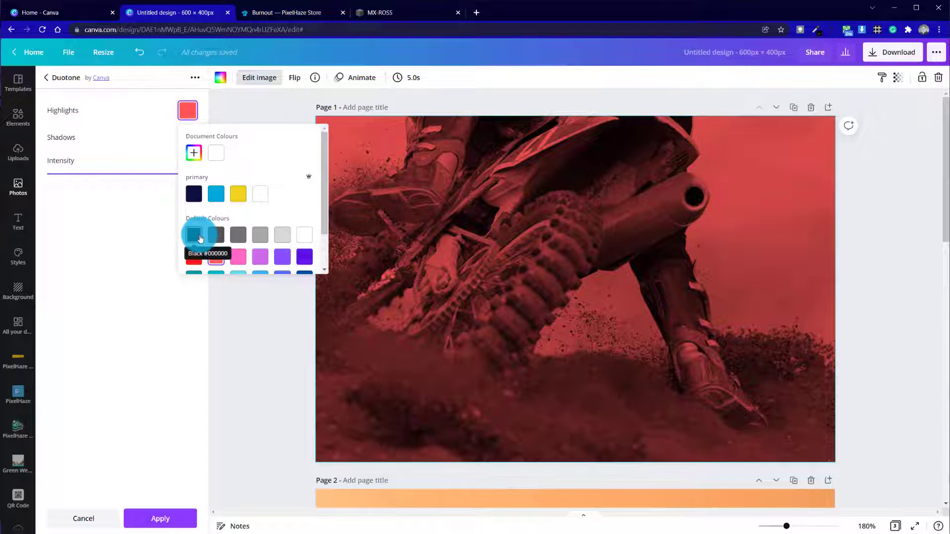
left_click(199, 237)
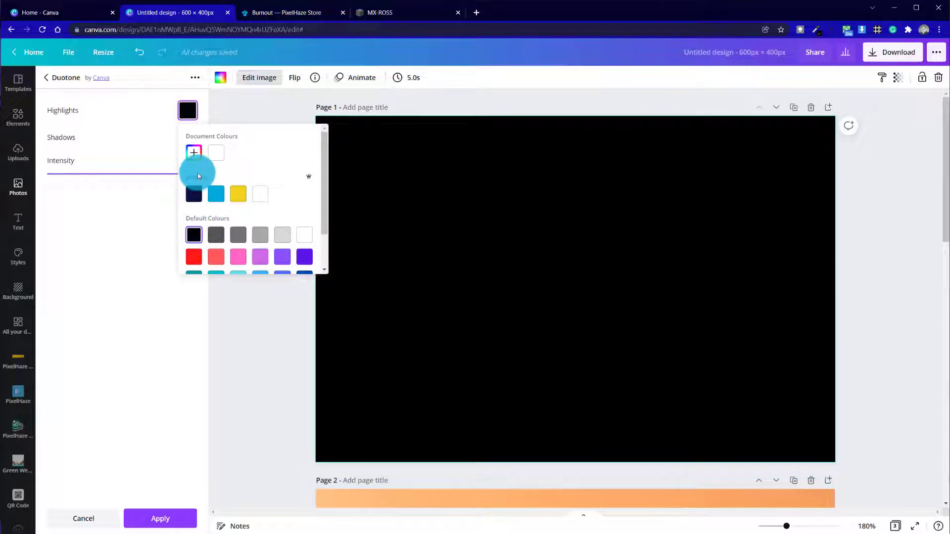
left_click(199, 259)
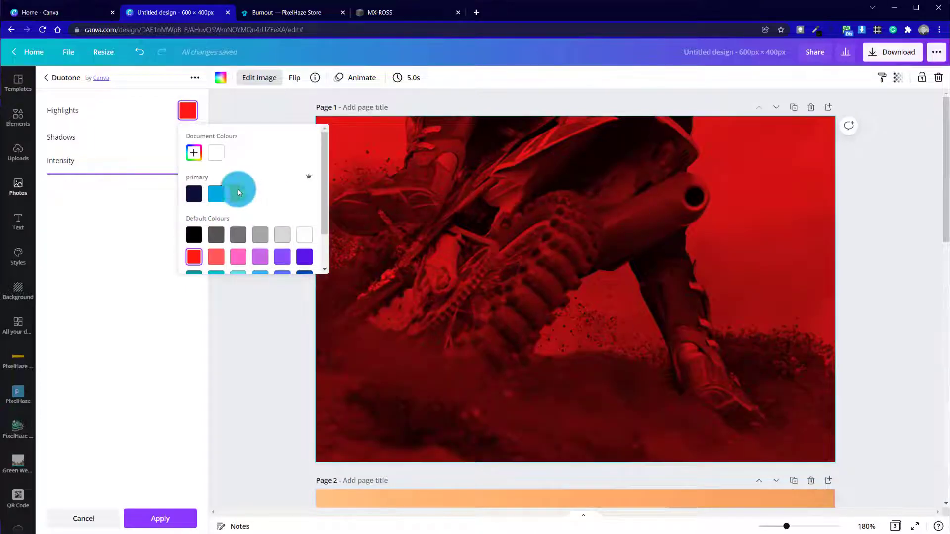
scroll(322, 202, "down", 2)
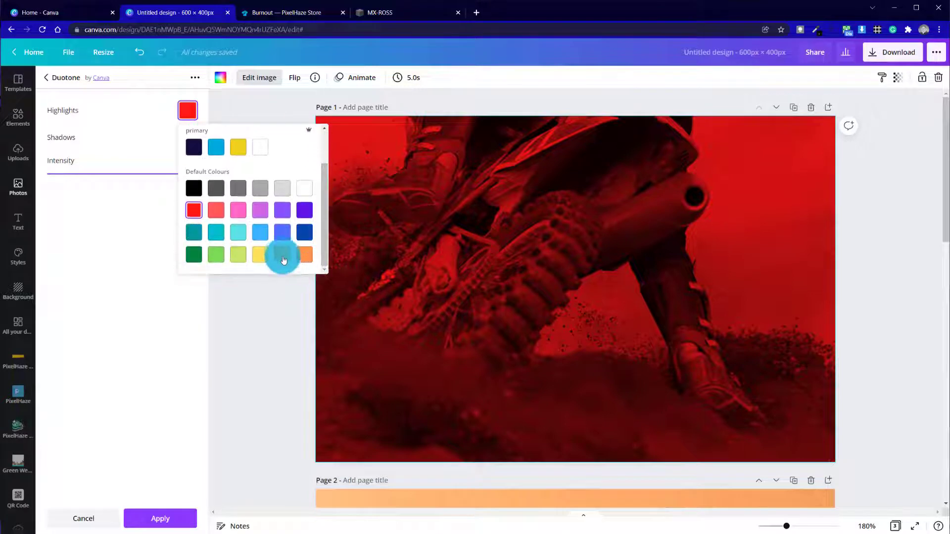
left_click(282, 255)
left_click(306, 257)
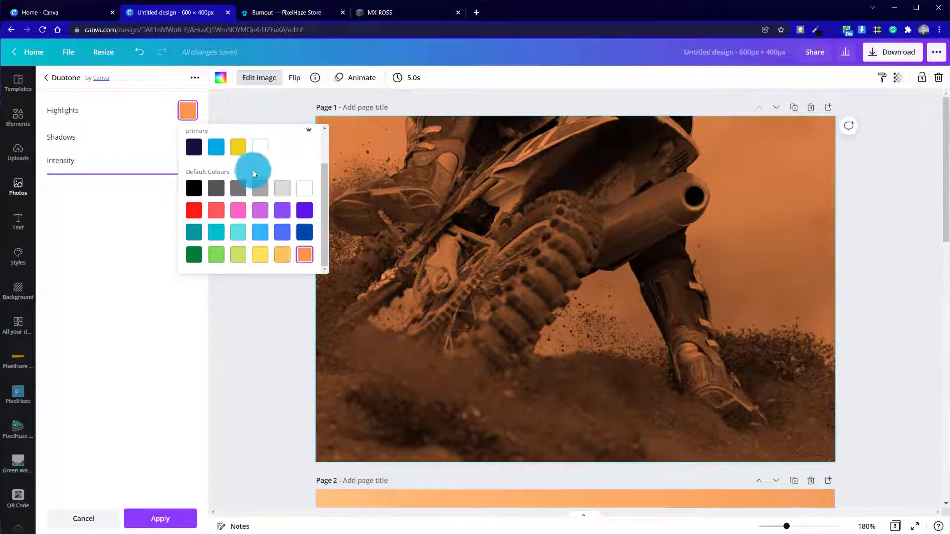
scroll(245, 183, "up", 2)
left_click(239, 194)
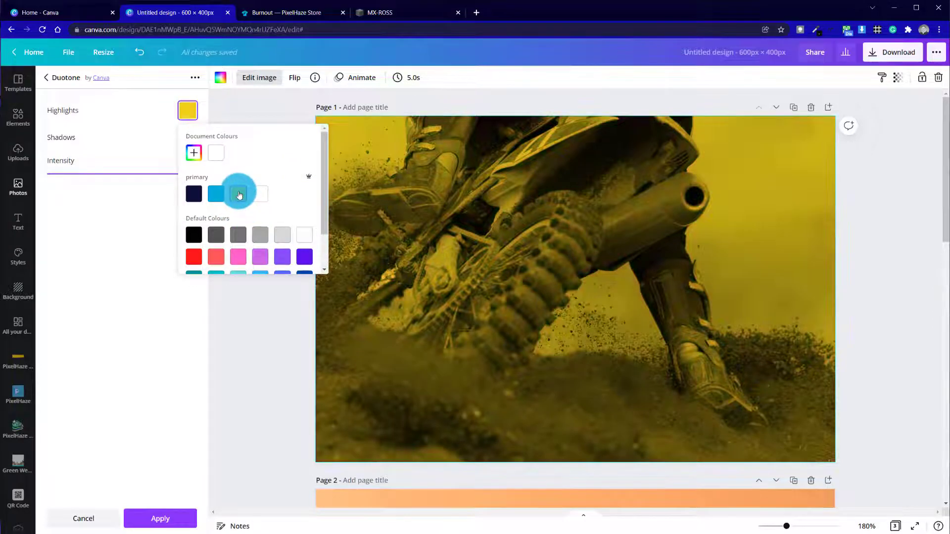
Set the page 1 photo's Duotone highlights to bright red #FF1616 and fine-tune it to the custom orange-red #E63017
scroll(247, 214, "down", 1)
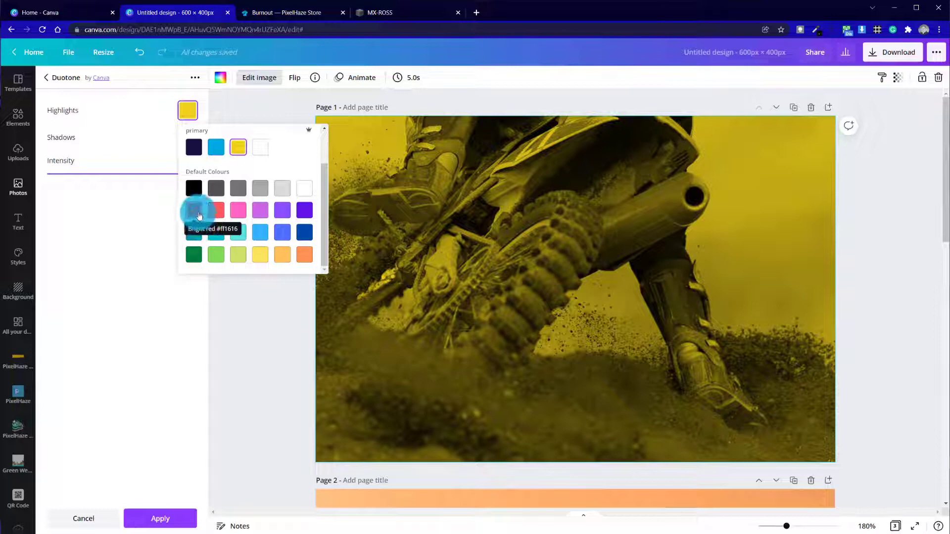
left_click(199, 216)
left_click(194, 110)
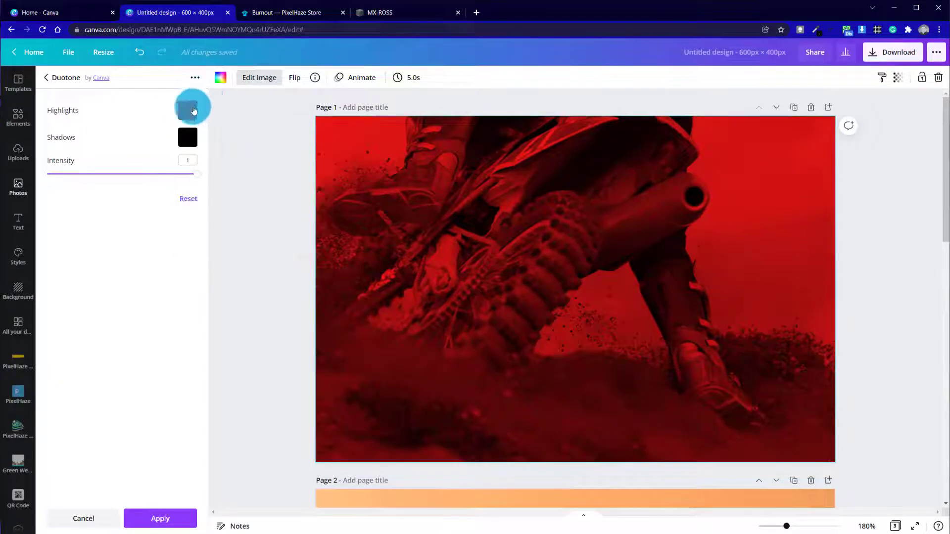
left_click(194, 109)
left_click(192, 153)
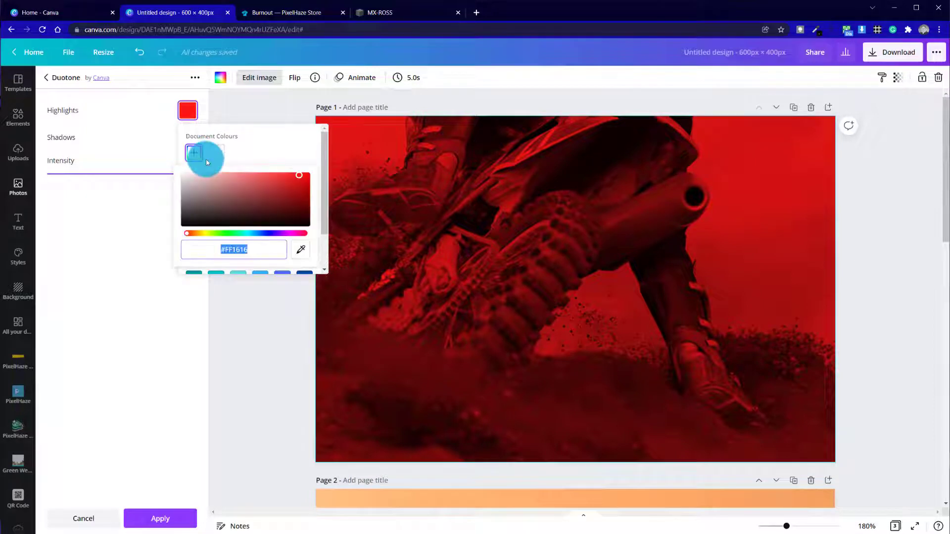
left_click_drag(188, 237, 190, 234)
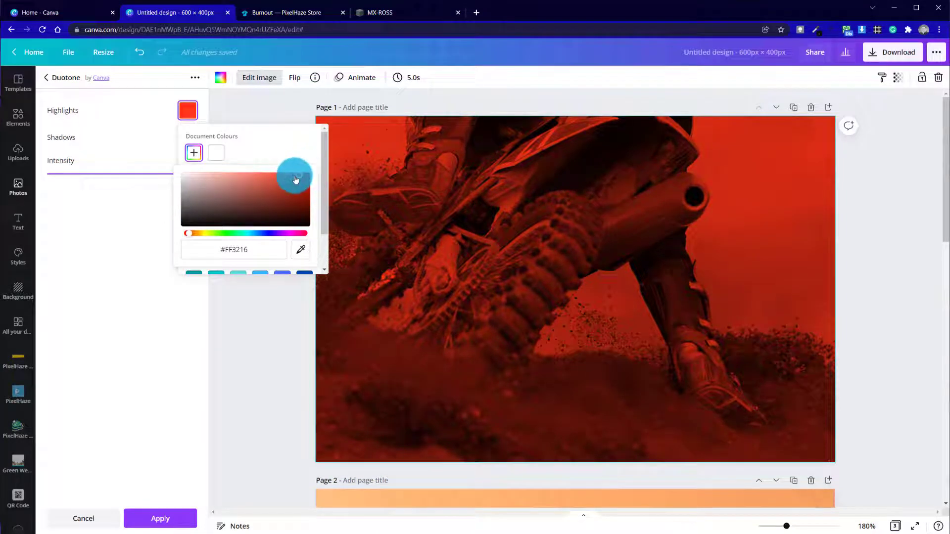
mouse_move(300, 179)
left_mouse_down()
mouse_move(313, 176)
mouse_move(291, 175)
mouse_move(301, 182)
left_mouse_up()
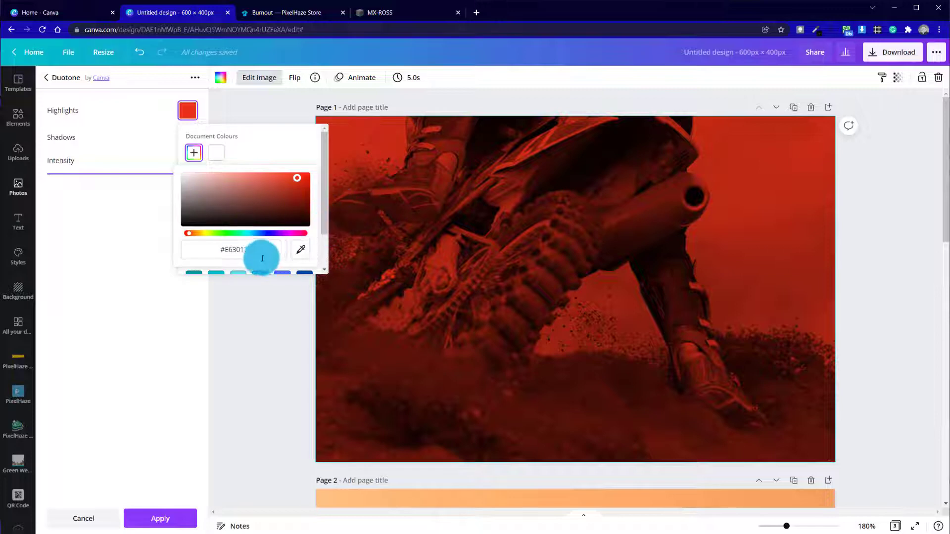
Copy the custom highlights hex code #E63017 and finish the Duotone edit of the page 1 photo
left_click(220, 246)
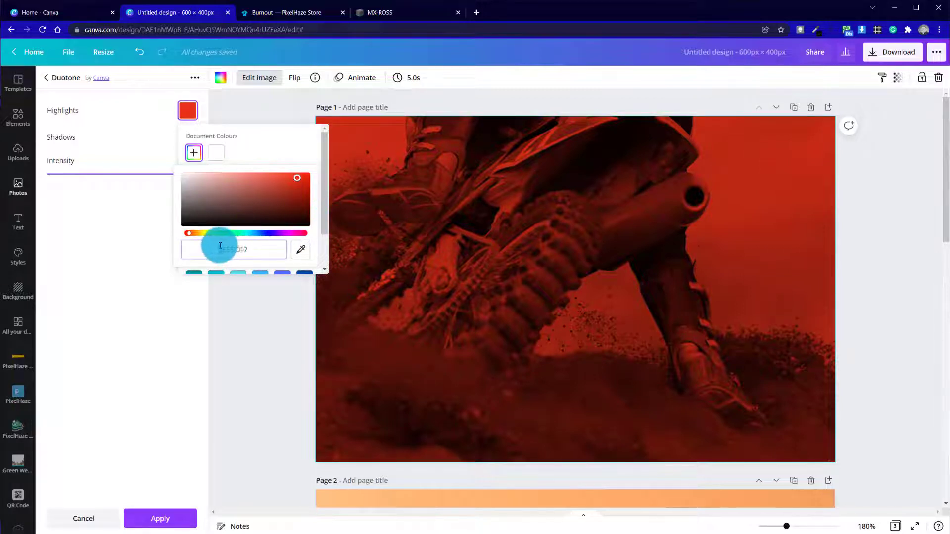
left_click(257, 246)
left_click_drag(257, 253, 220, 249)
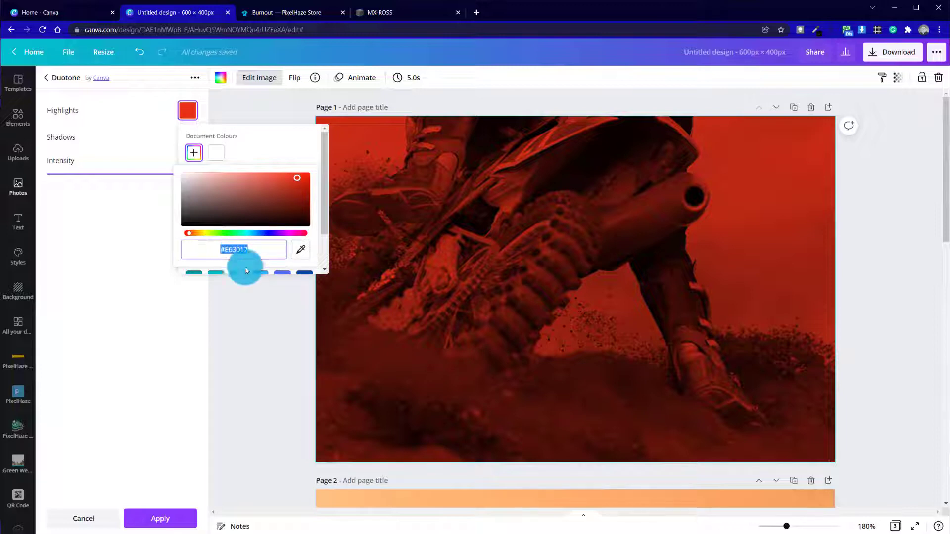
left_click(262, 342)
left_click(390, 315)
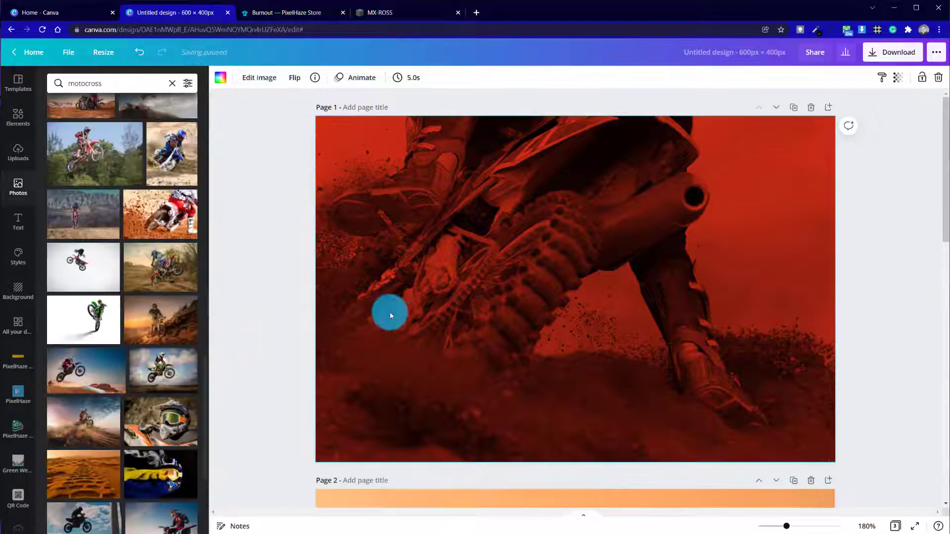
Select the page 2 photo of the jumping rider and give it the Cherry Duotone effect
left_click(946, 250)
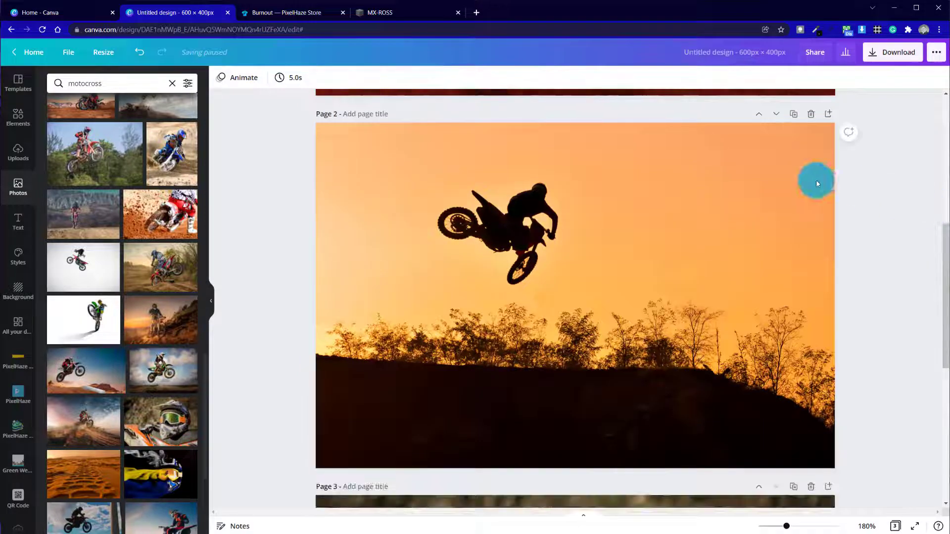
scroll(811, 198, "up", 7)
left_click(597, 226)
scroll(405, 272, "down", 6)
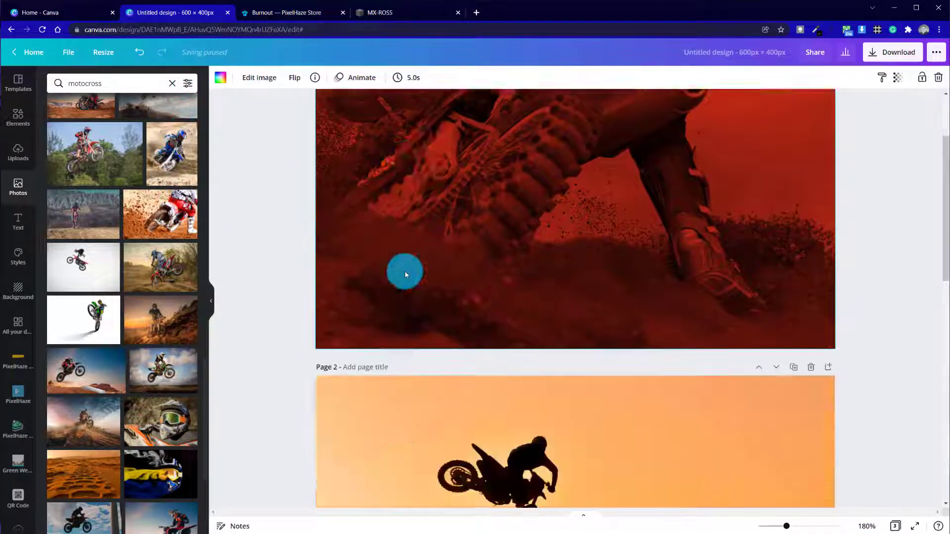
left_click(434, 269)
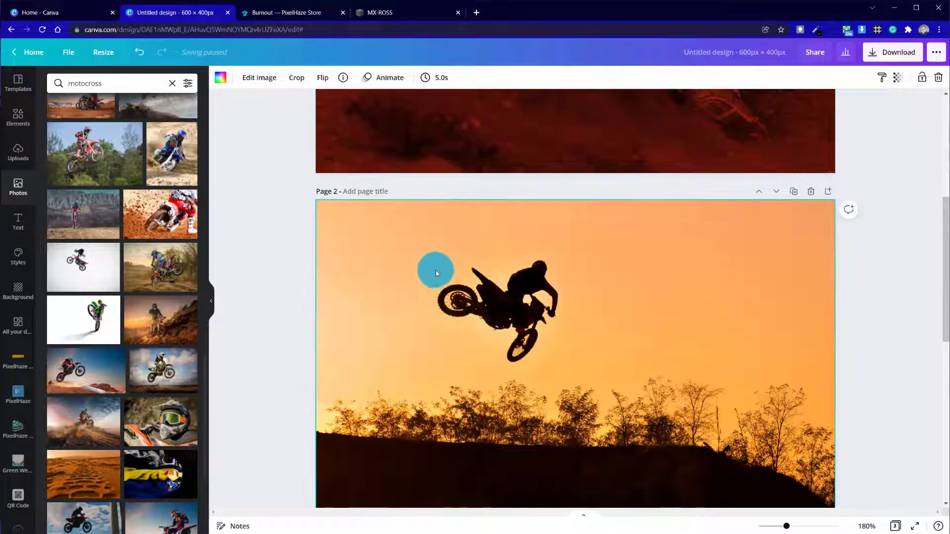
left_click(255, 78)
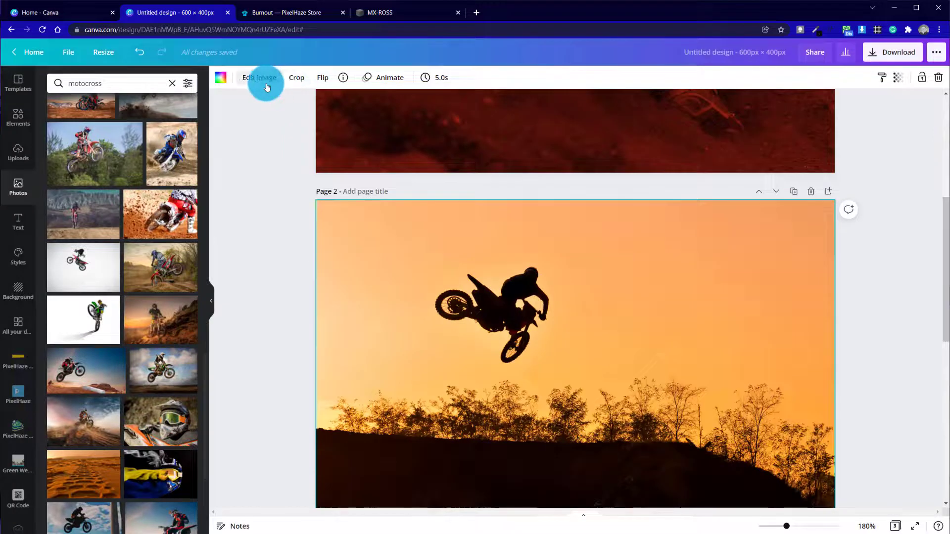
left_click(266, 84)
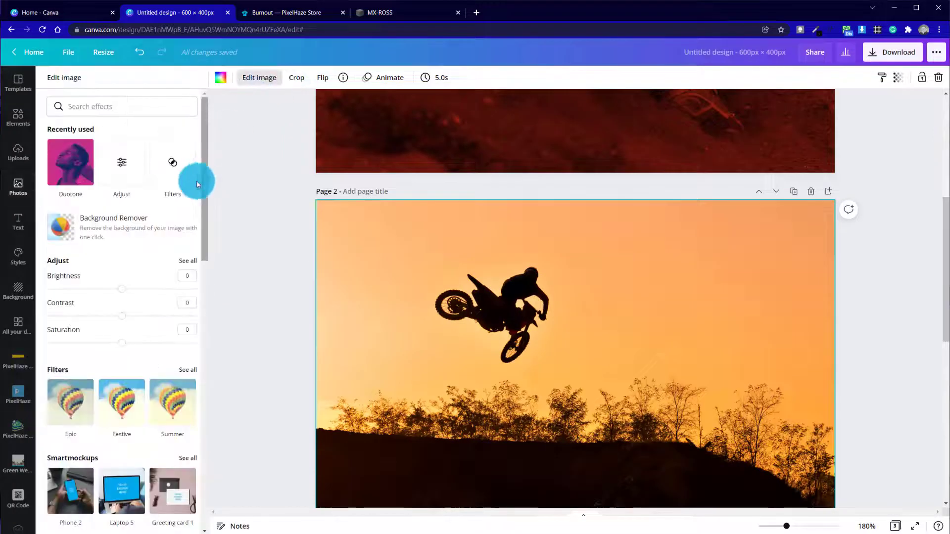
left_click(76, 161)
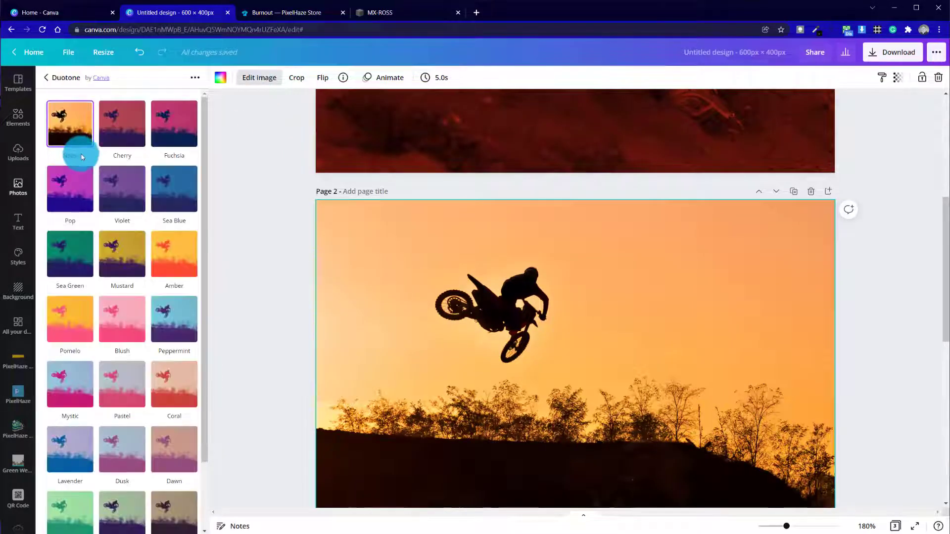
left_click(123, 125)
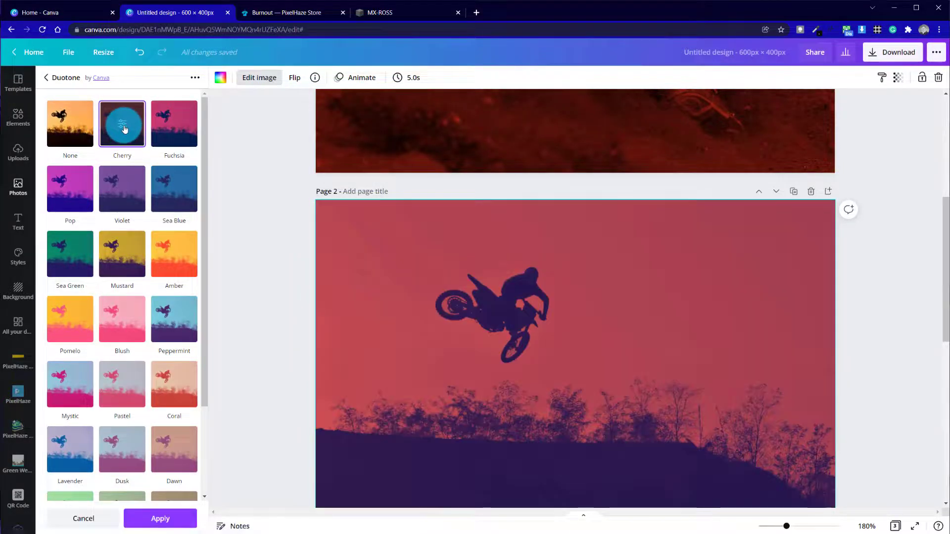
Set the Duotone shadows of the page 2 photo to the default black
left_click(119, 134)
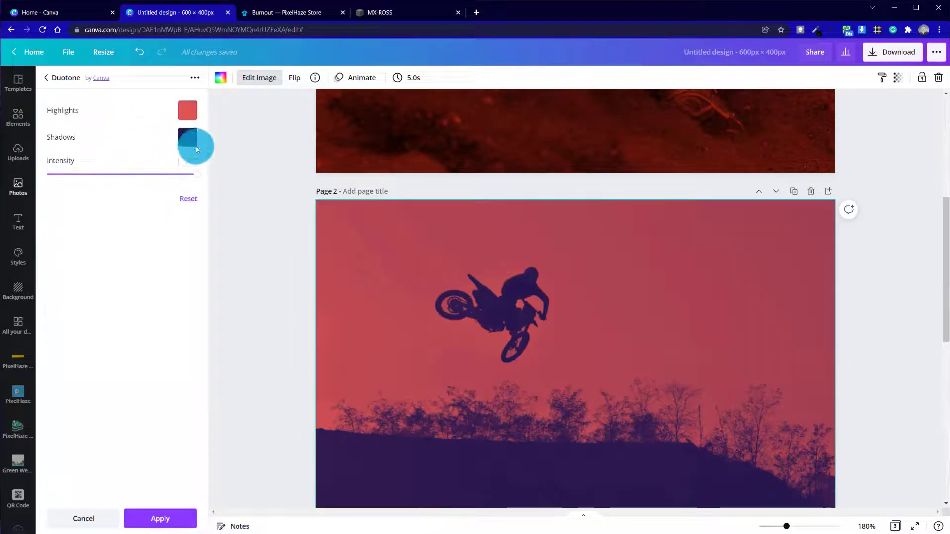
left_click(196, 140)
left_click(194, 262)
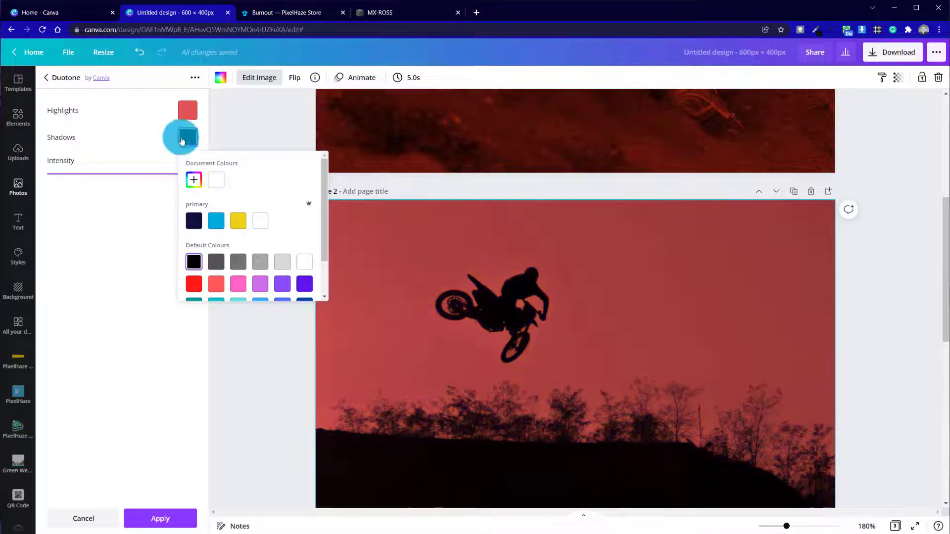
Set the page 2 photo's Duotone highlights to the copied custom colour #E63017 and compare it with page 1
left_click(188, 109)
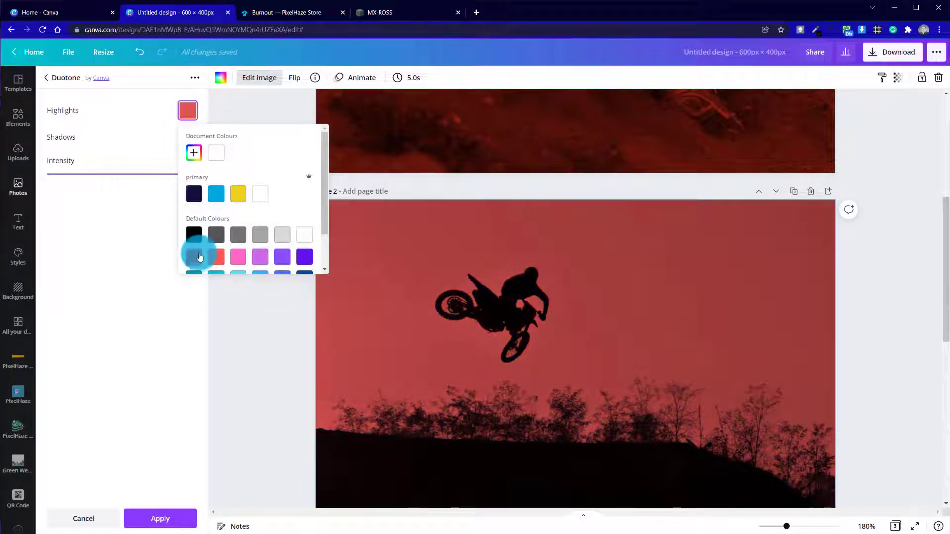
left_click(194, 153)
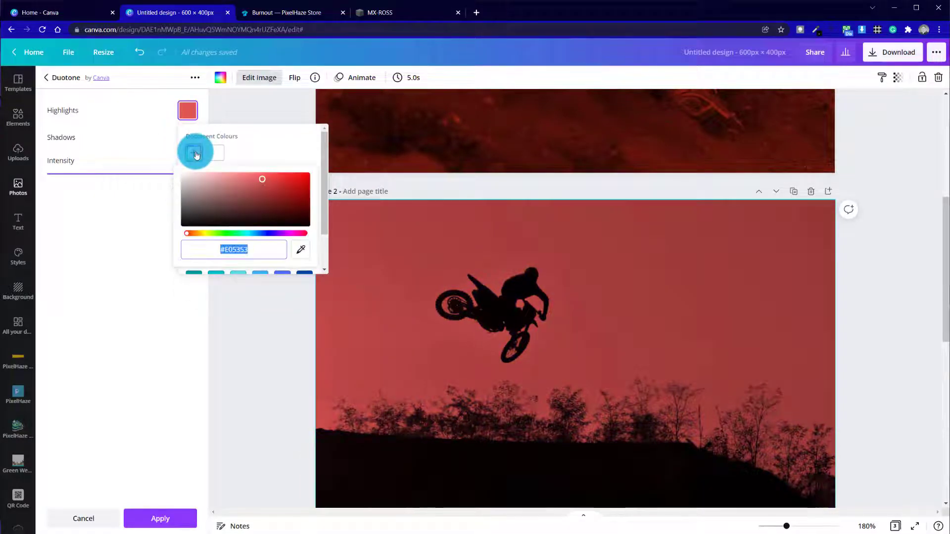
left_click(195, 154)
left_click_drag(324, 183, 315, 243)
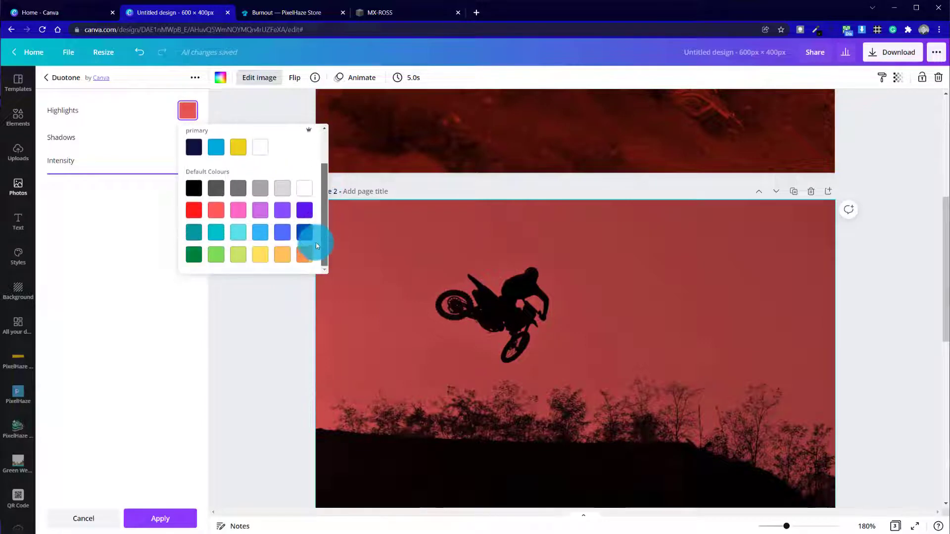
scroll(316, 242, "up", 2)
left_click(193, 153)
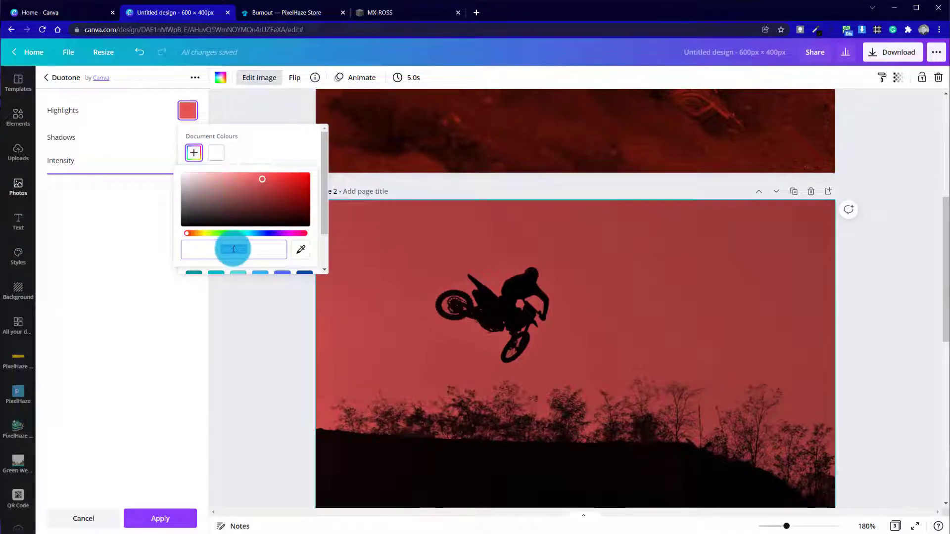
type("#E82C17")
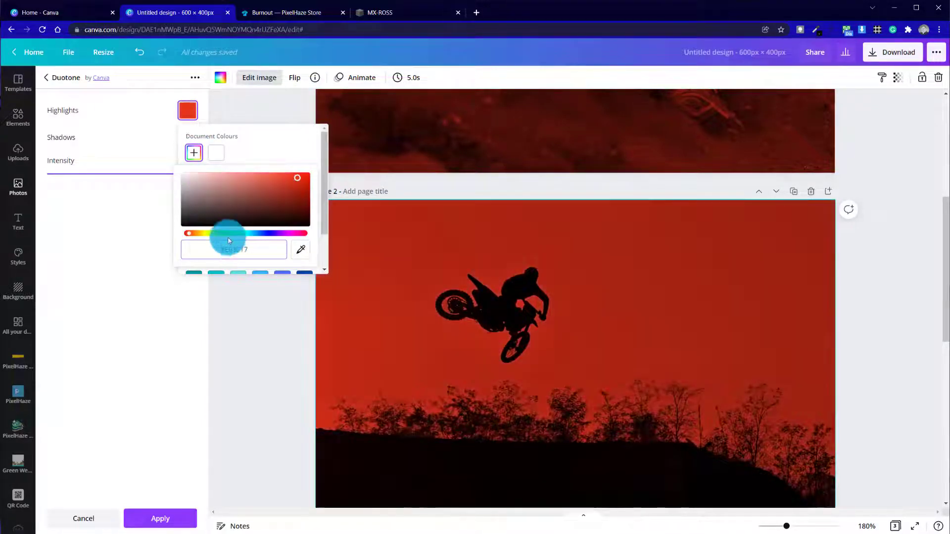
key("Return")
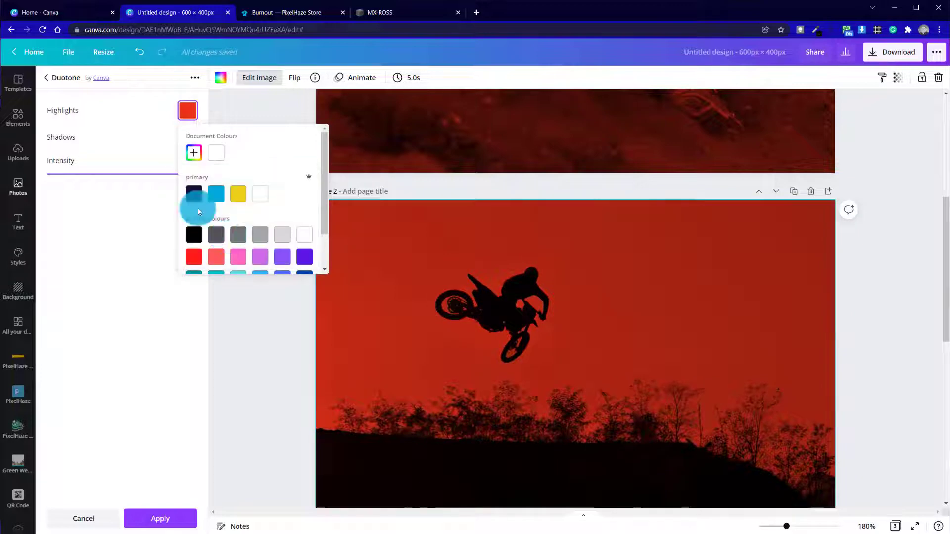
left_click(158, 229)
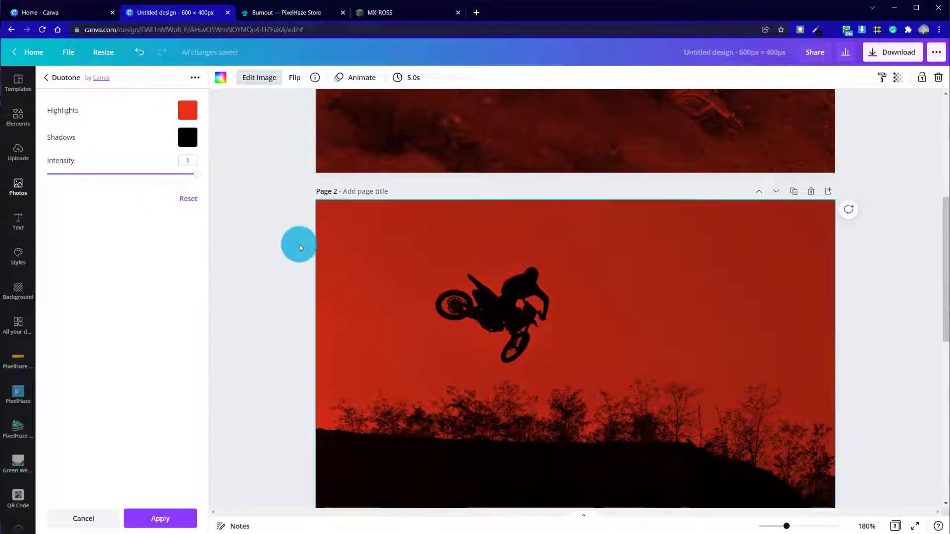
scroll(280, 250, "up", 5)
scroll(280, 251, "down", 5)
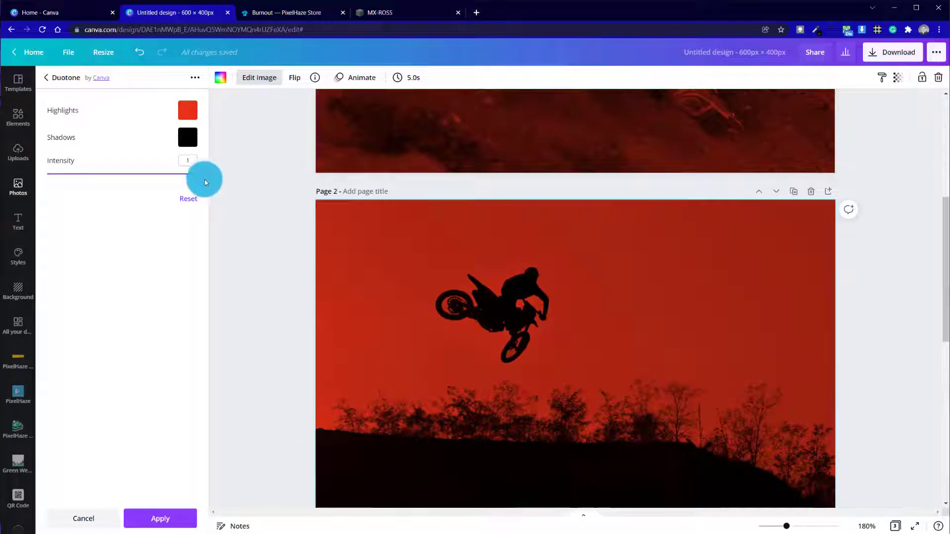
Set the page 2 photo's Duotone intensity to 1 and finish its effect edit
left_click_drag(196, 175, 244, 170)
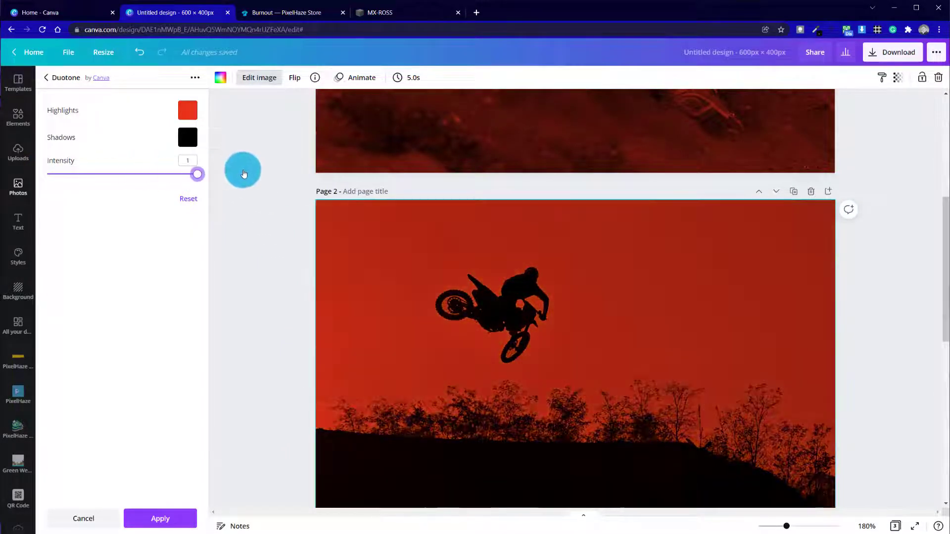
left_click(296, 218)
scroll(295, 218, "up", 6)
Select the page 3 photo of the helmet and give it the Cherry Duotone effect
scroll(295, 218, "down", 15)
left_click(468, 200)
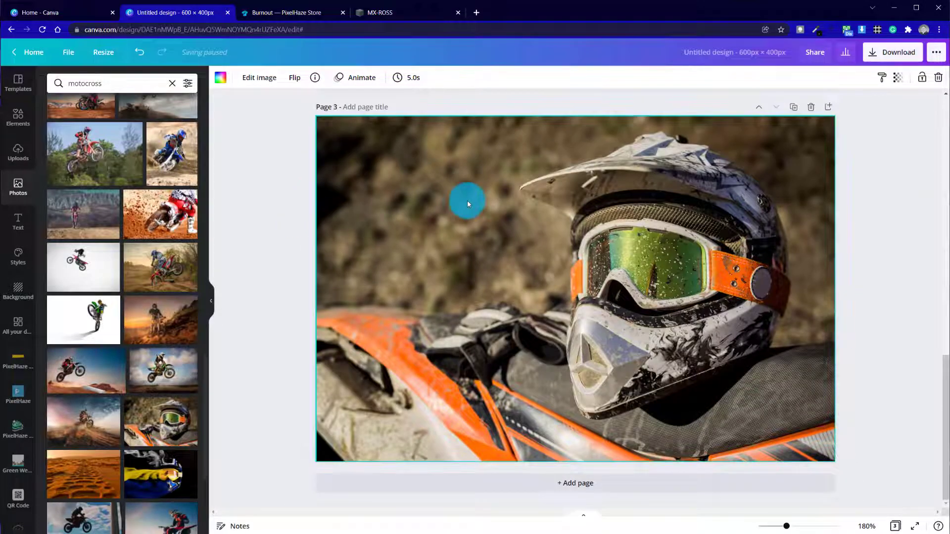
left_click(249, 82)
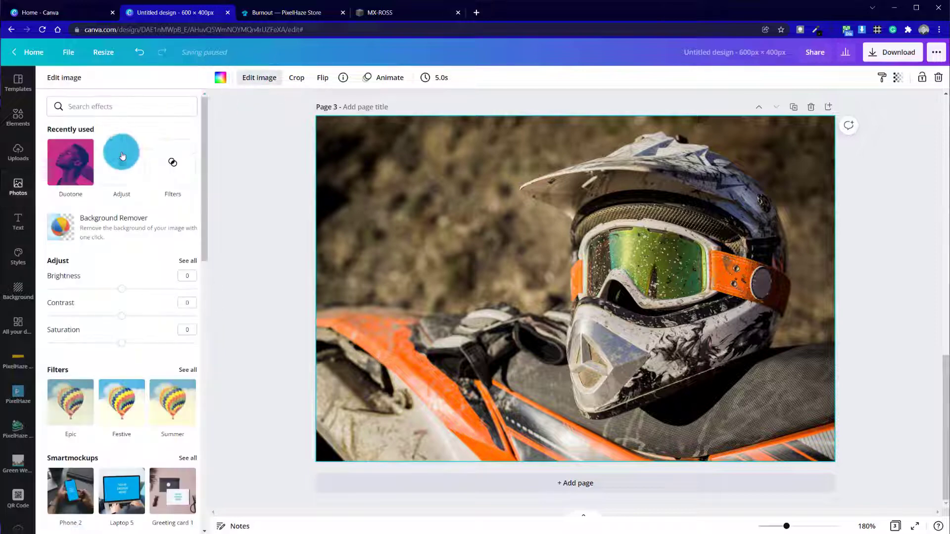
left_click(68, 164)
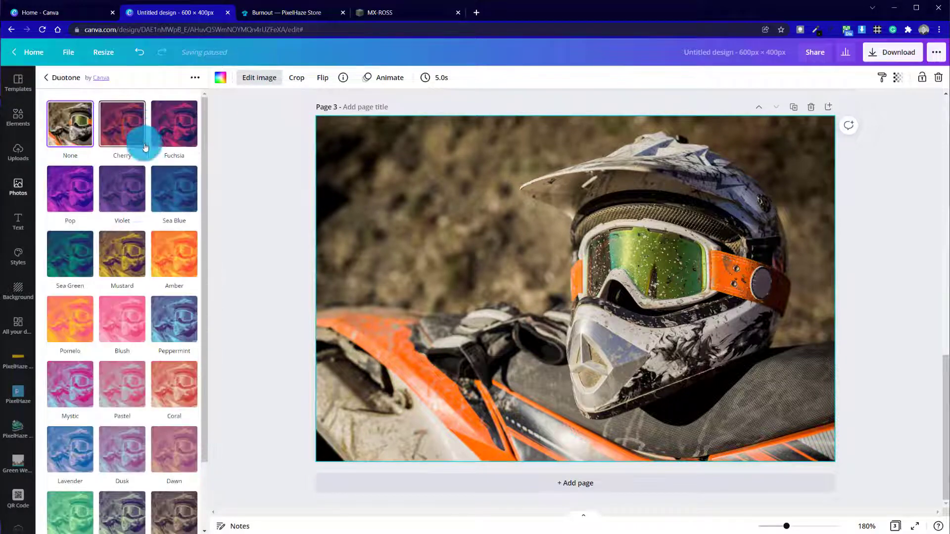
left_click(121, 125)
left_click(121, 125)
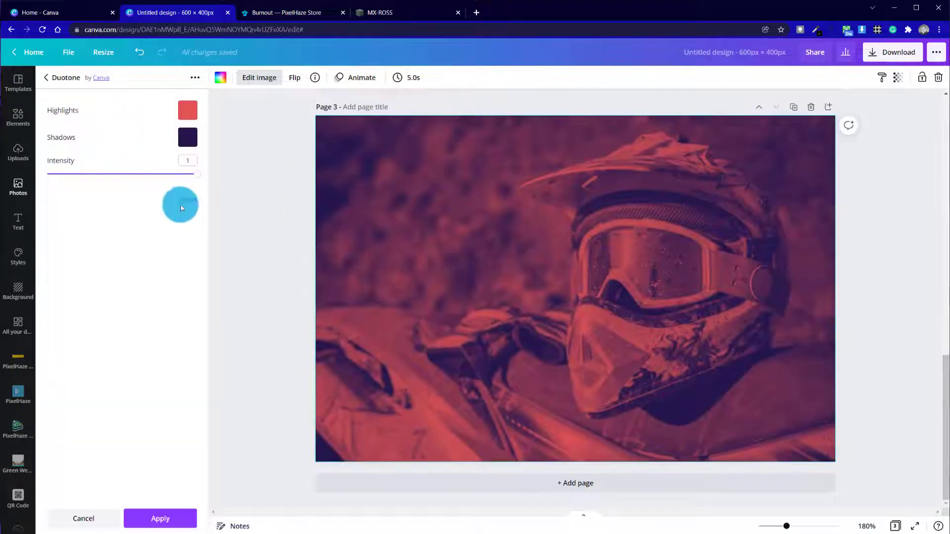
Set the page 3 photo's Duotone shadows to the default black and its highlights to the custom colour #E63017
left_click(187, 137)
left_click(194, 260)
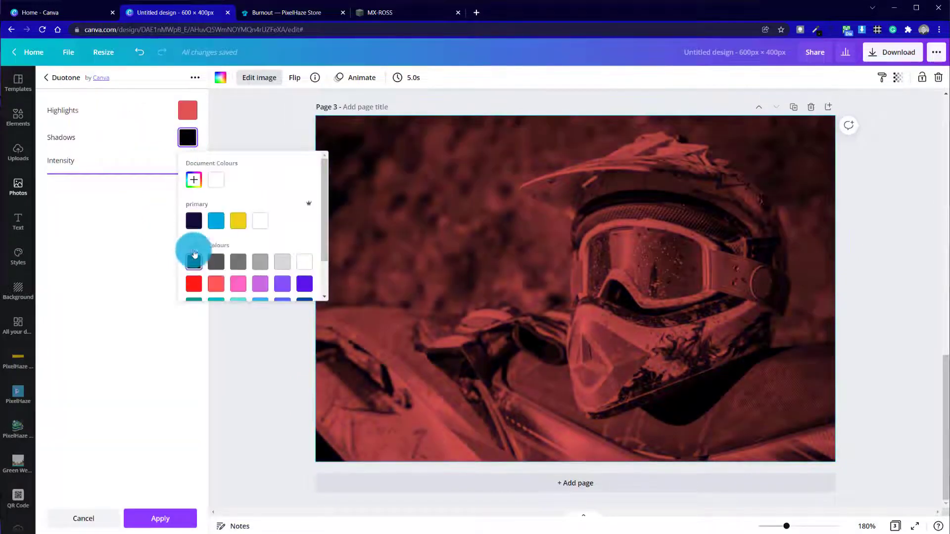
left_click(187, 110)
left_click(199, 198)
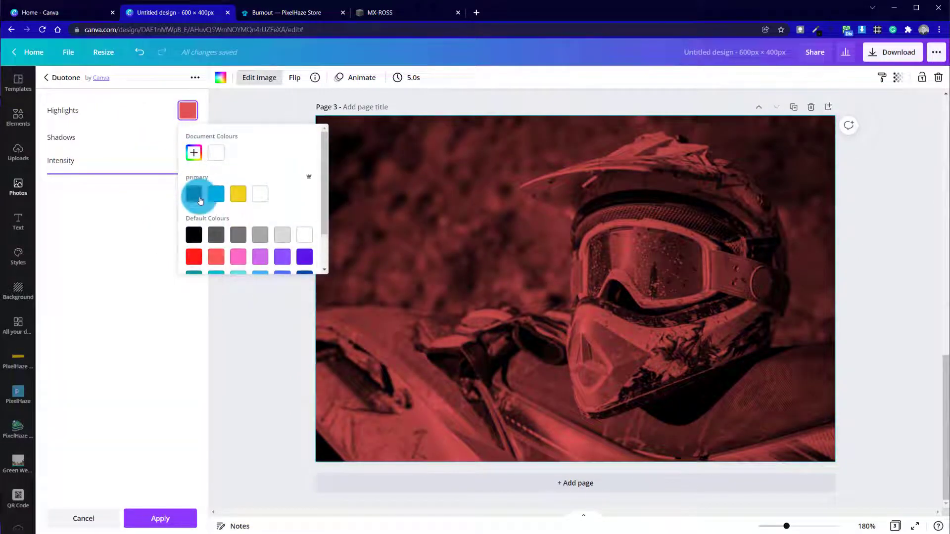
left_click(191, 155)
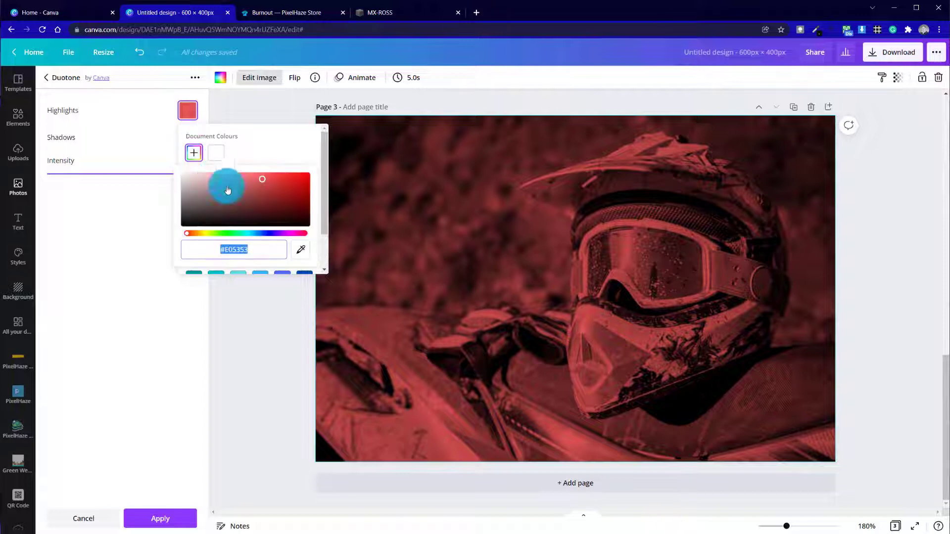
left_click(252, 251)
type("#E53017")
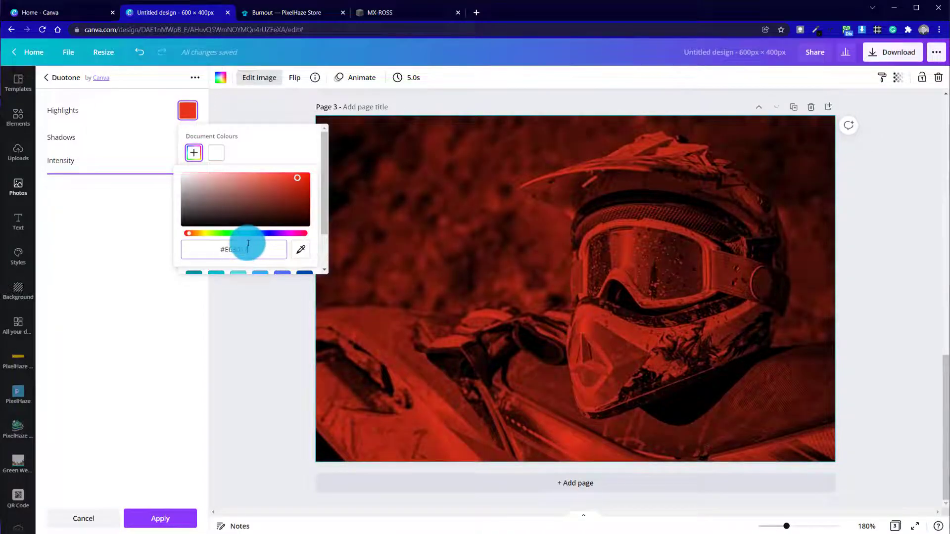
left_click(102, 274)
left_click(275, 221)
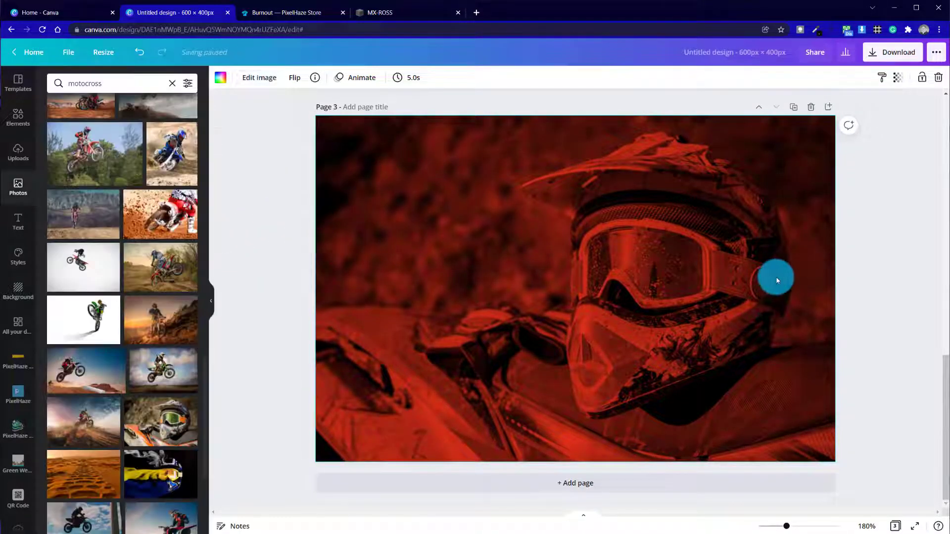
Start downloading the design and choose JPG as the file type
left_click_drag(941, 377, 946, 110)
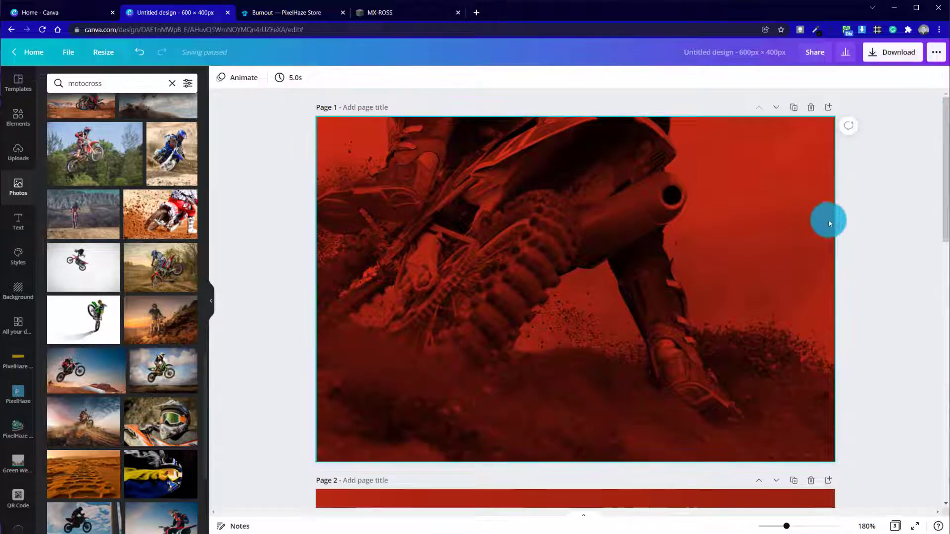
left_click(888, 52)
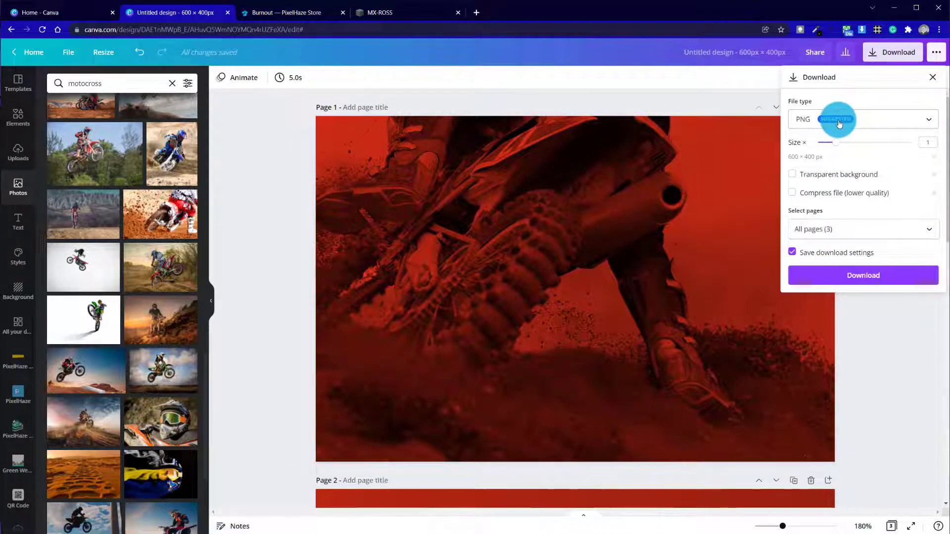
left_click(839, 124)
left_click(845, 148)
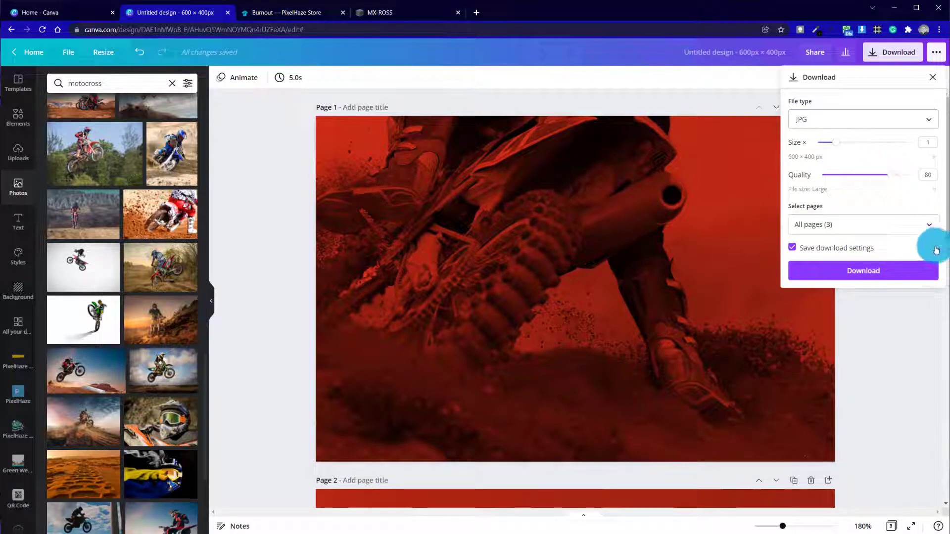
Restrict the download to page 1, download it and dismiss the sharing pop-up
left_click(877, 224)
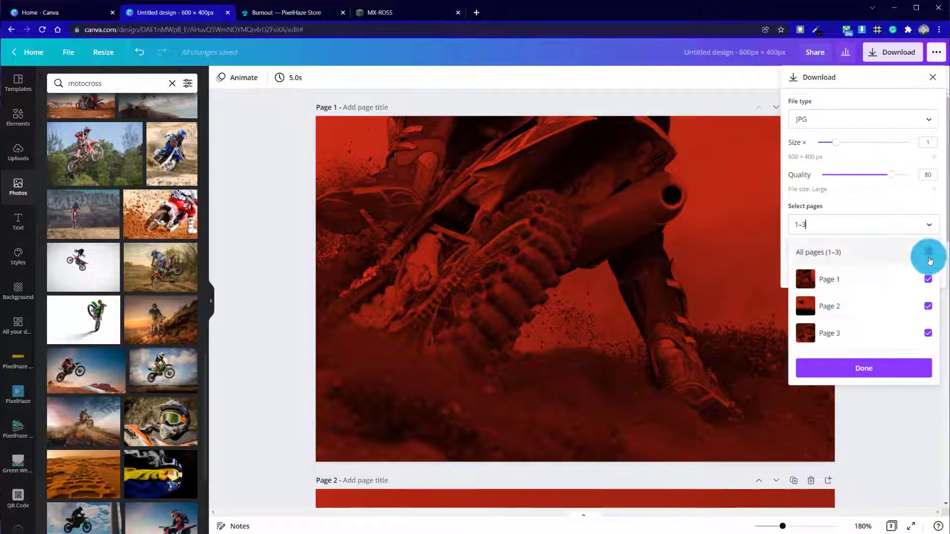
left_click(927, 258)
left_click(926, 279)
left_click(911, 367)
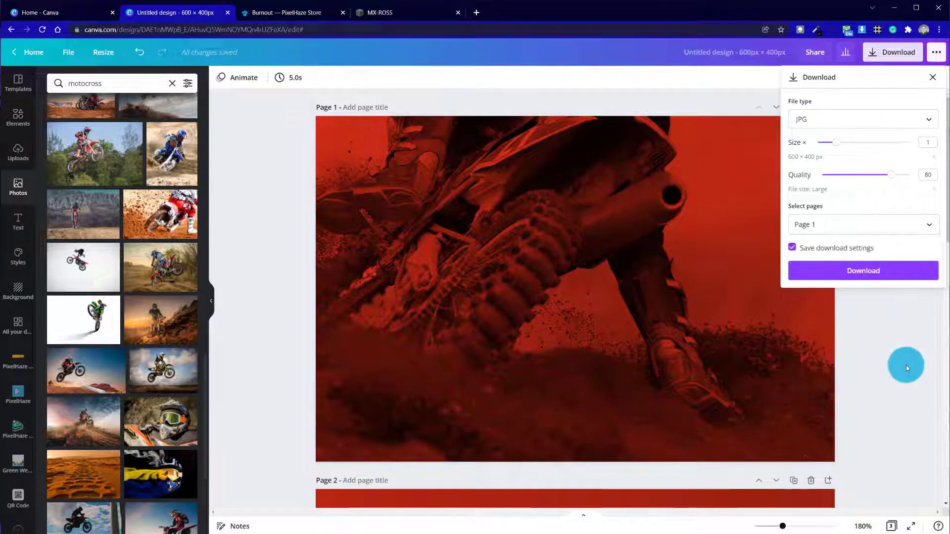
left_click(881, 272)
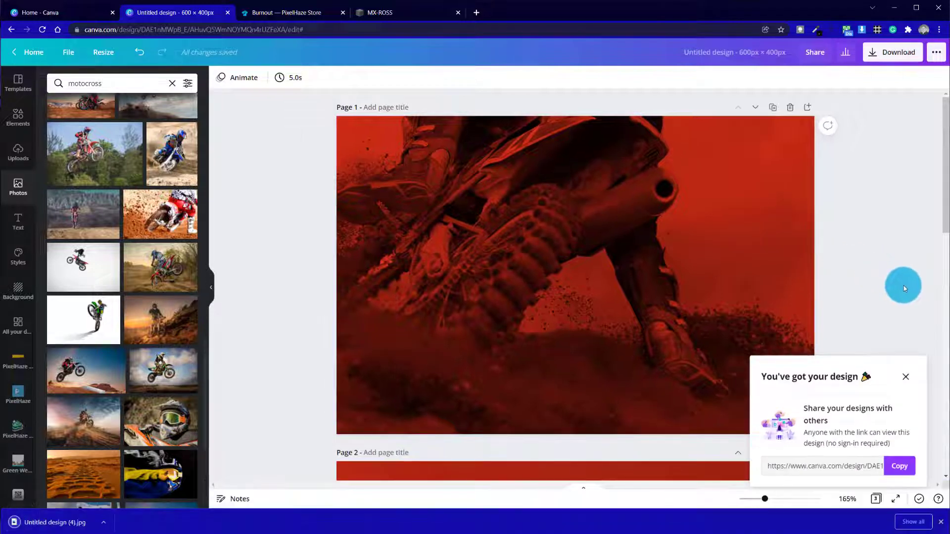
left_click(906, 378)
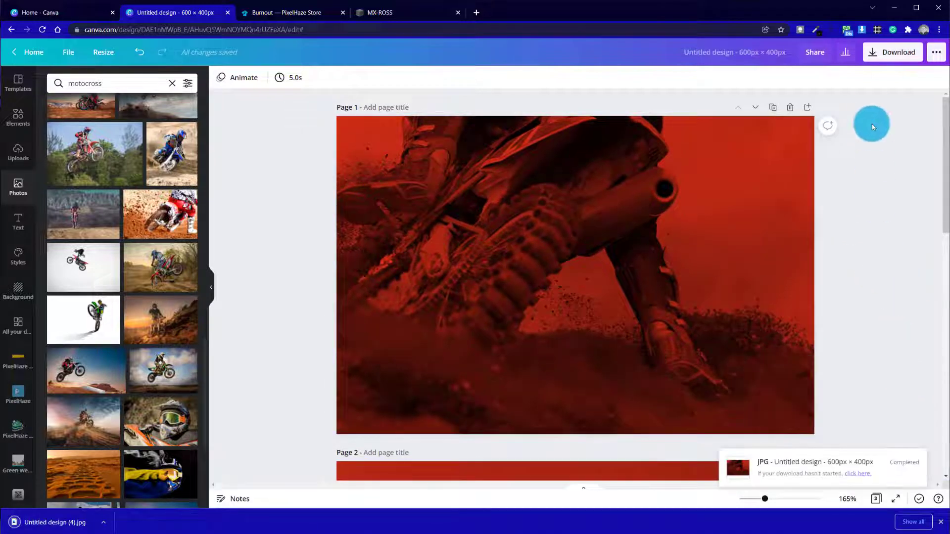
Download only page 2 of the design as a JPG and dismiss the sharing pop-up
left_click(874, 54)
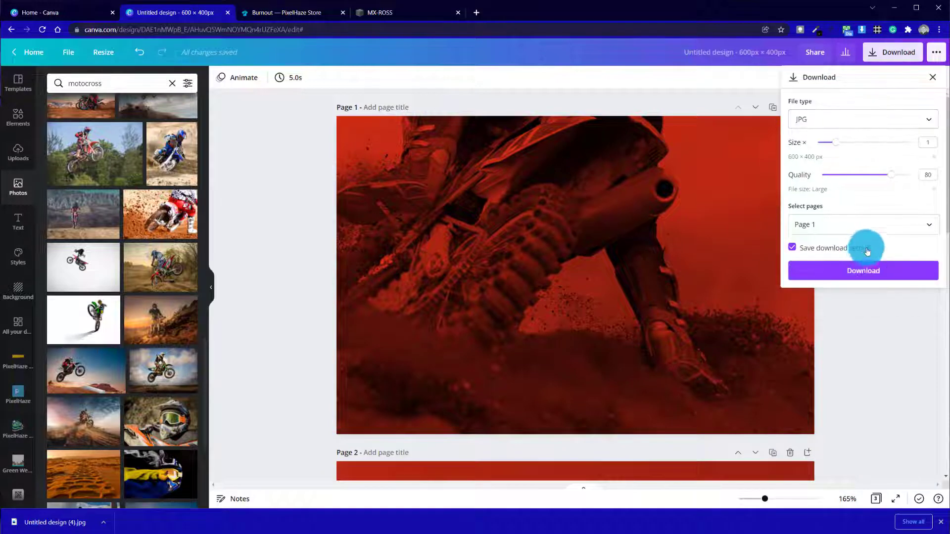
left_click(872, 232)
left_click(926, 281)
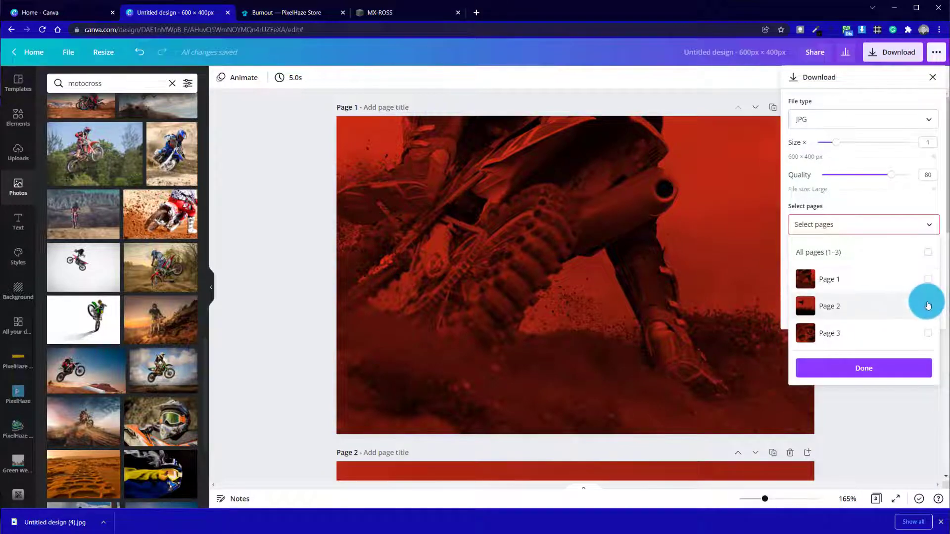
left_click(927, 305)
left_click(895, 370)
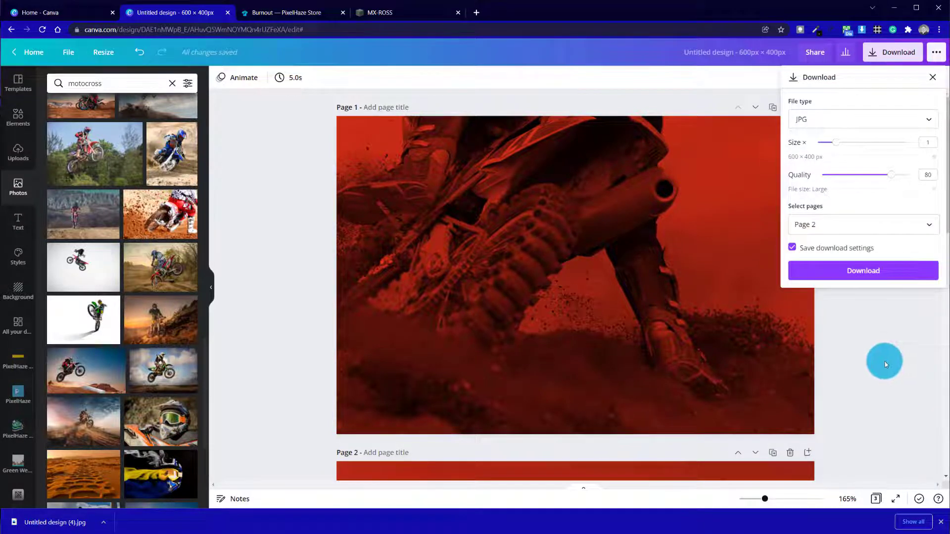
left_click(833, 270)
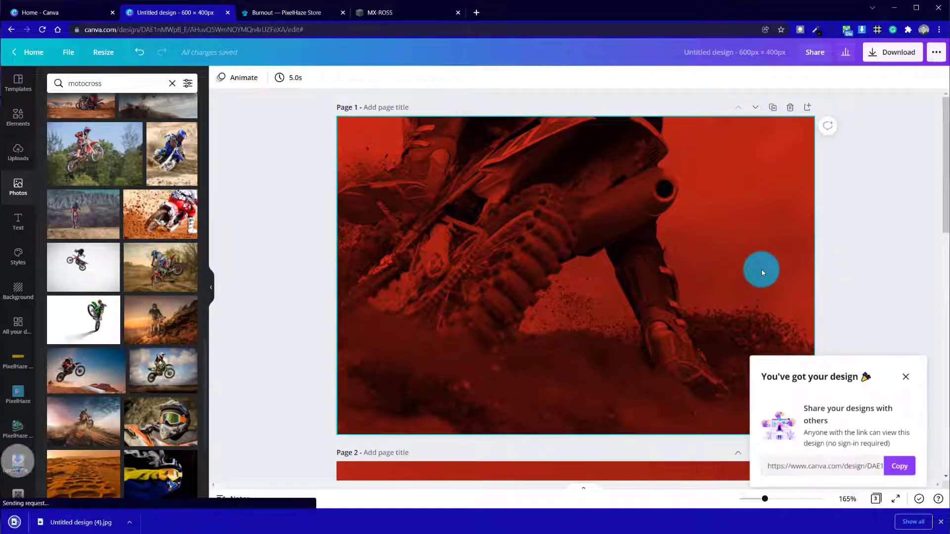
left_click(908, 384)
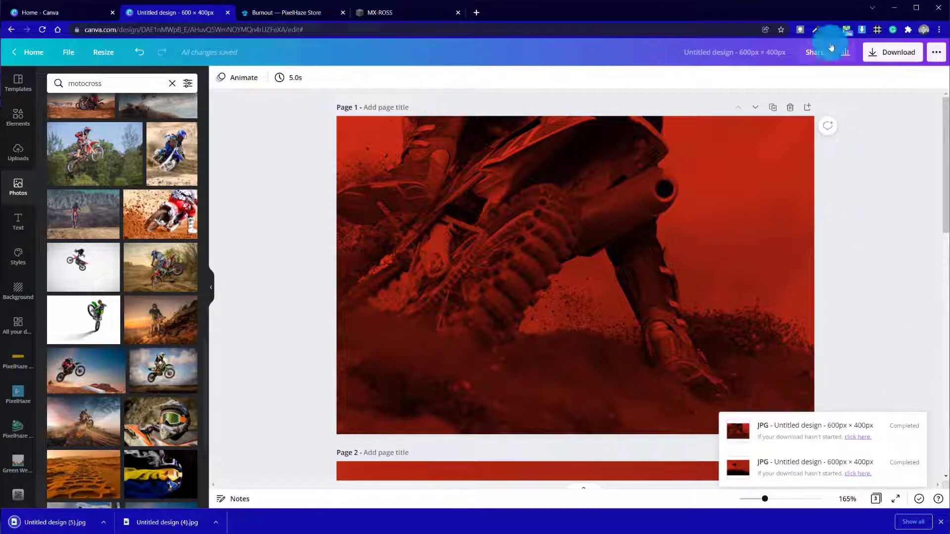
Download only page 3 of the design as a JPG and hide the browser's download bar
left_click(872, 52)
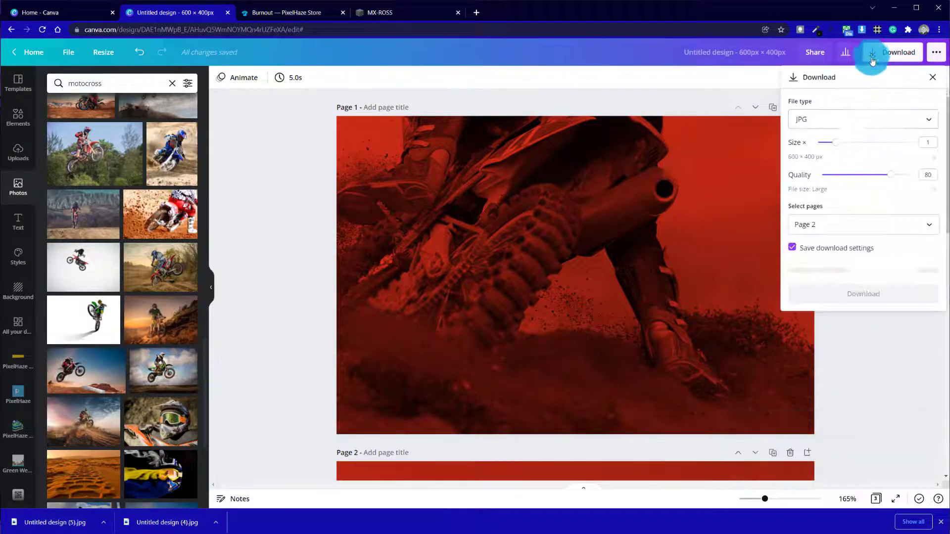
left_click(856, 231)
left_click(928, 307)
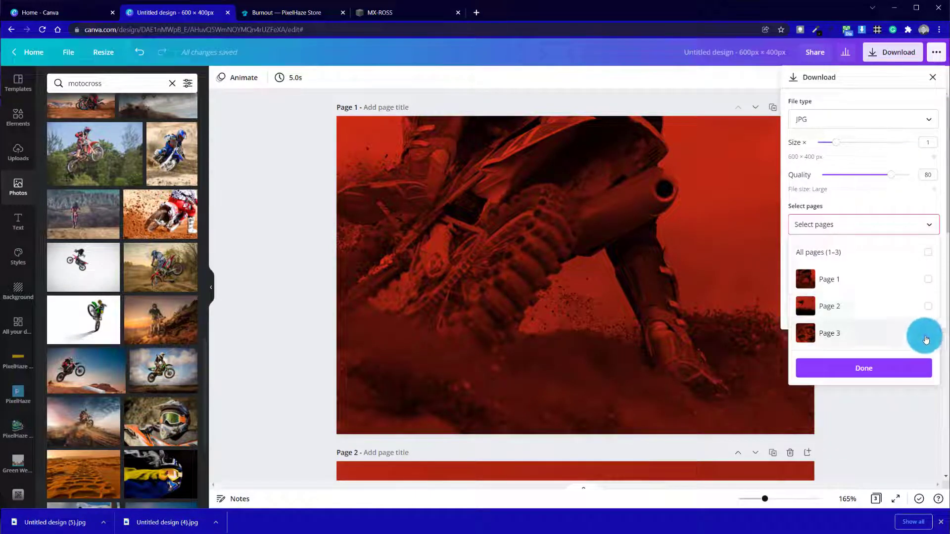
left_click(927, 334)
left_click(881, 369)
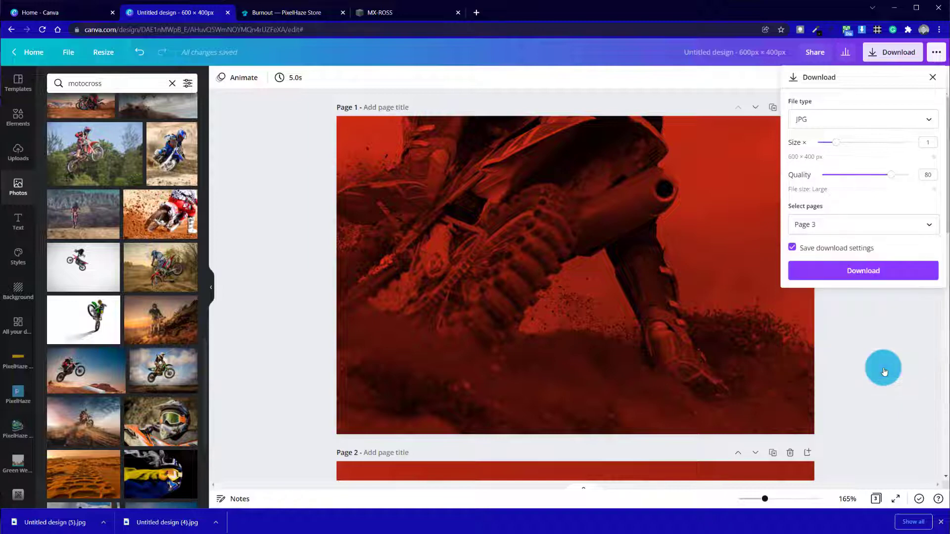
left_click(862, 283)
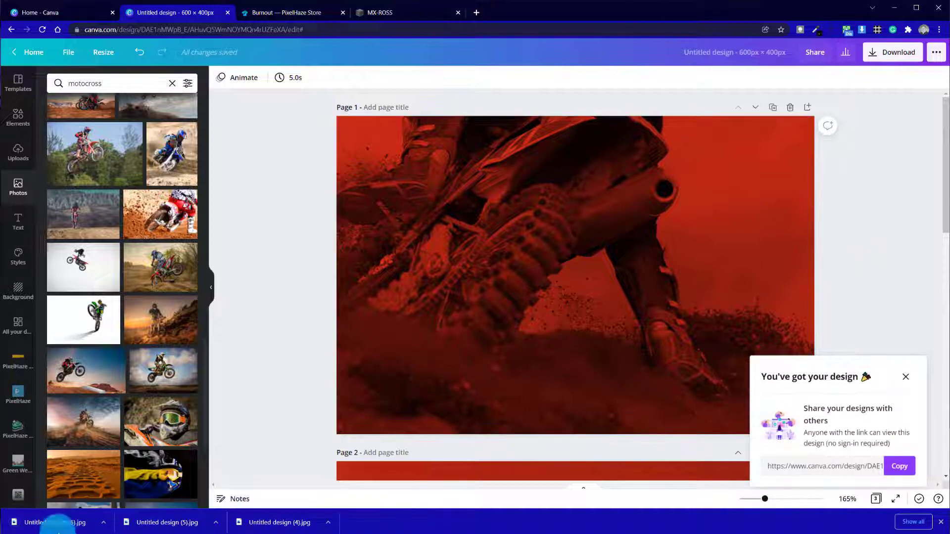
left_click(940, 525)
Switch to the MX-ROSS Squarespace site, open the Home page for editing and review its banner sections
left_click(384, 13)
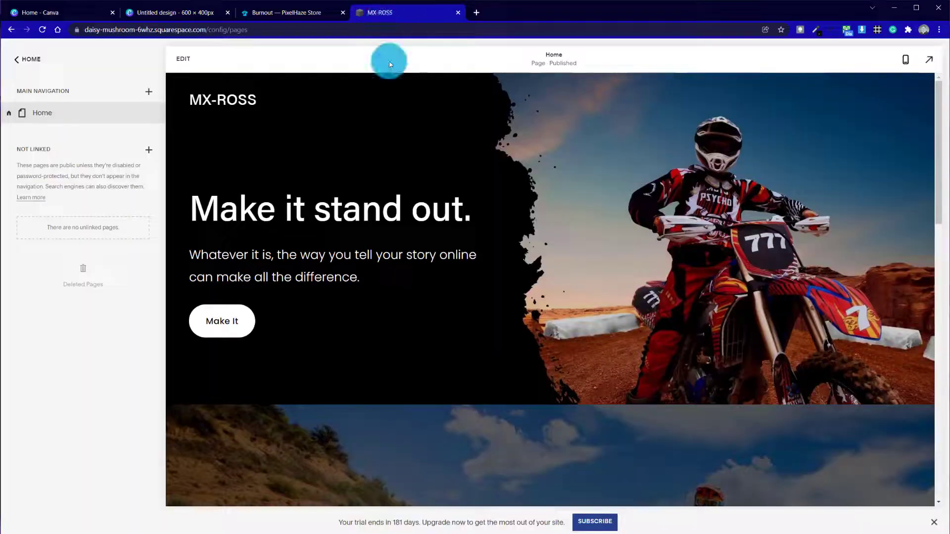
left_click(188, 65)
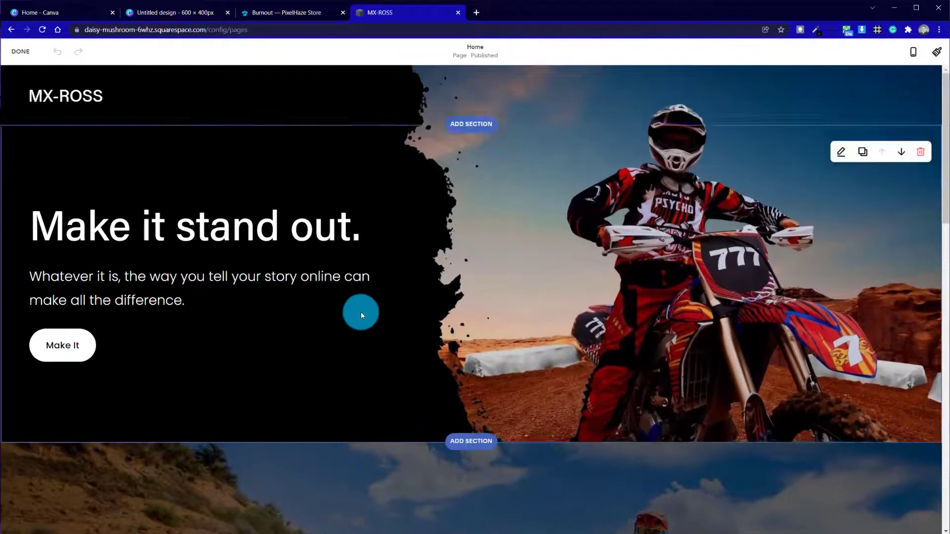
scroll(360, 312, "down", 5)
scroll(454, 245, "up", 5)
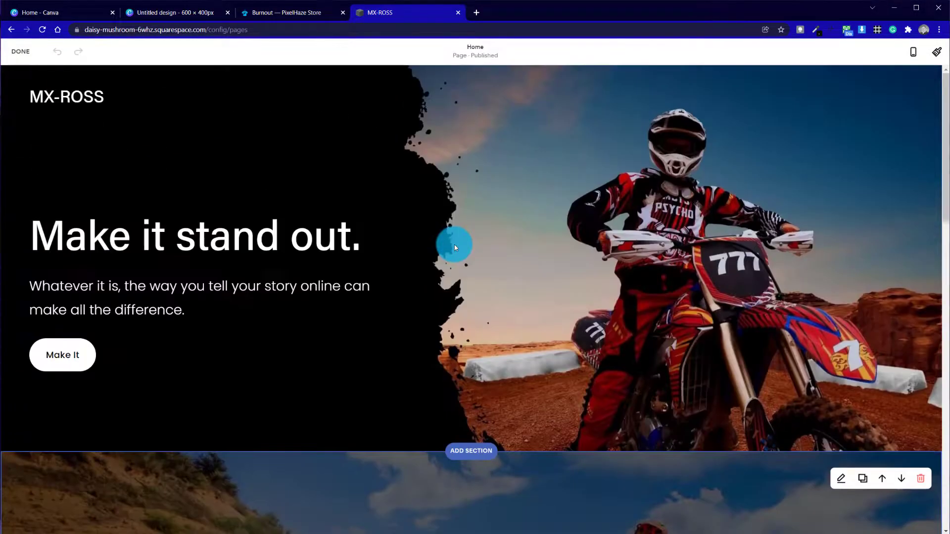
scroll(455, 245, "down", 15)
scroll(454, 245, "up", 10)
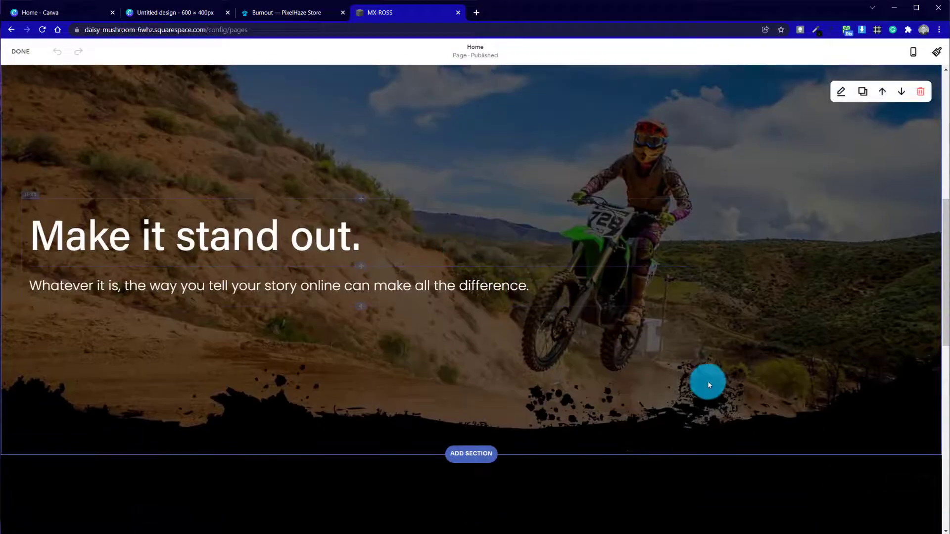
Add a blank section between the Home page's first and second banner sections
scroll(708, 381, "up", 8)
scroll(465, 440, "down", 5)
scroll(465, 441, "up", 5)
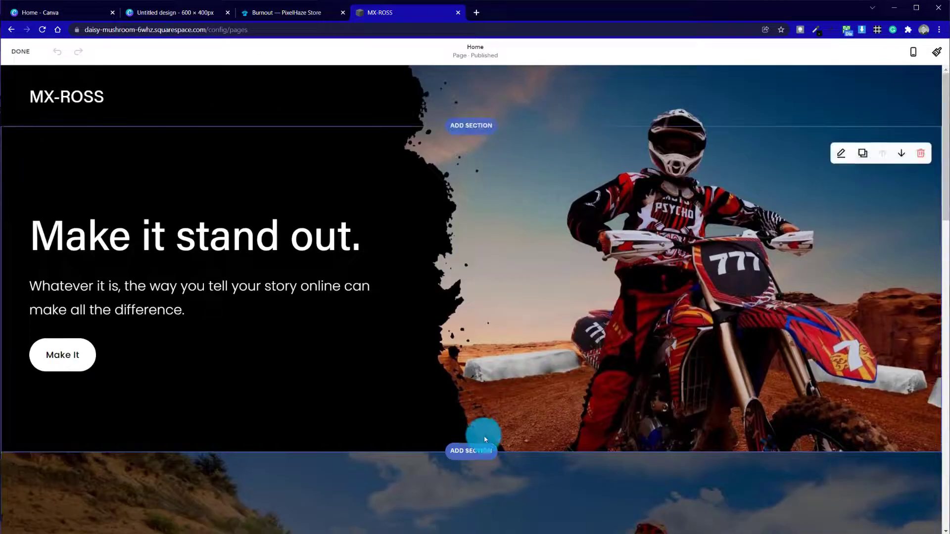
left_click(476, 447)
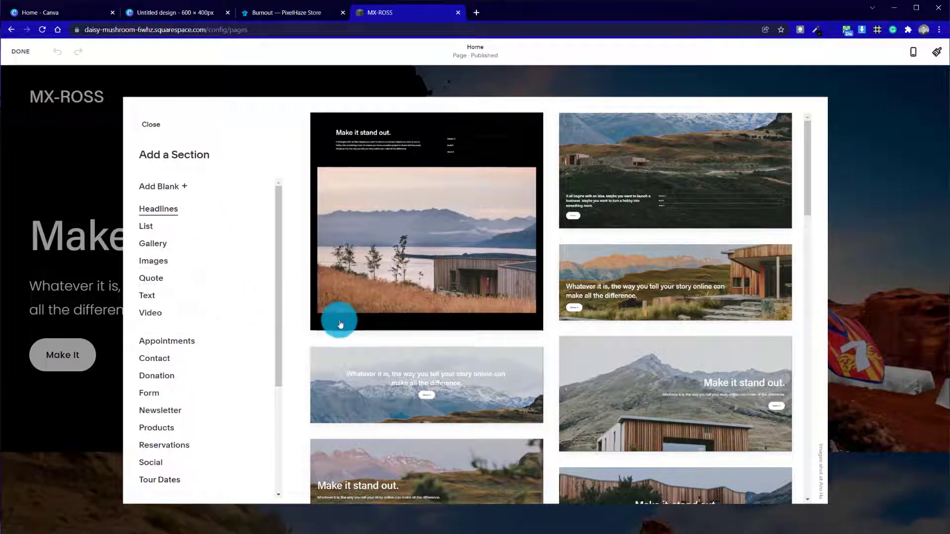
left_click(171, 191)
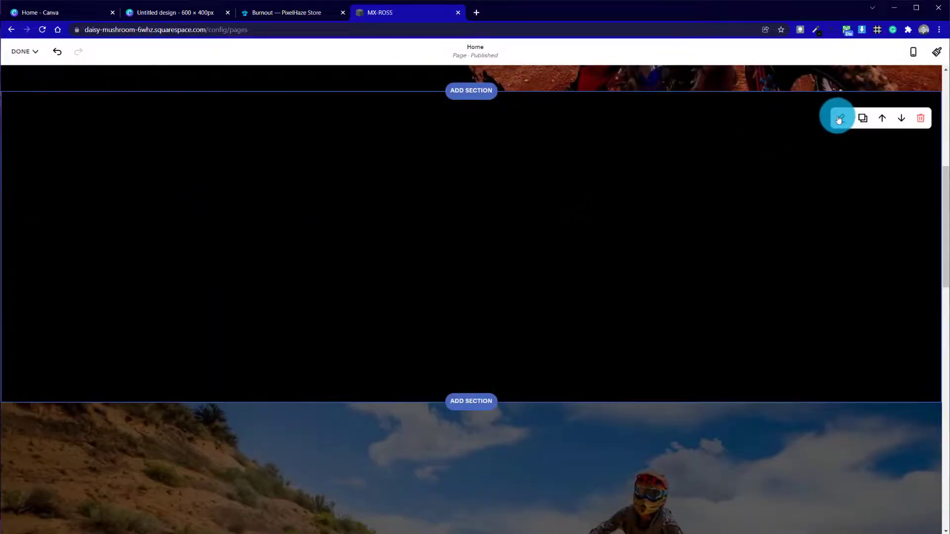
Apply the Dark 2 colour theme to the new blank section
left_click(840, 119)
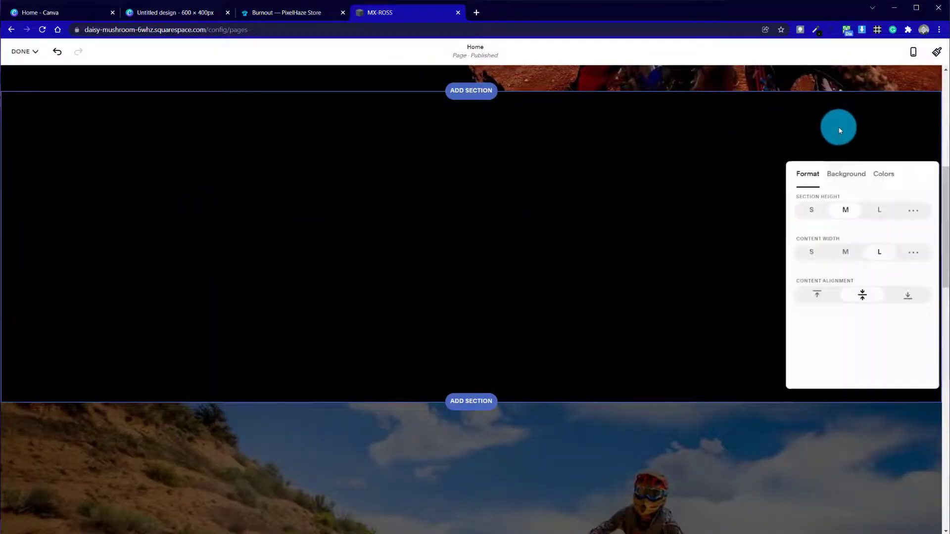
left_click(881, 176)
scroll(897, 315, "down", 3)
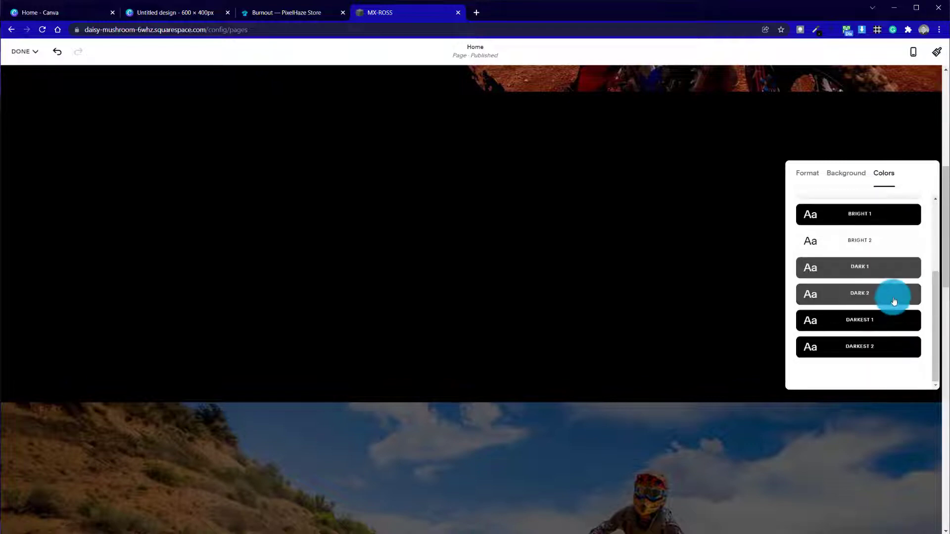
left_click(893, 301)
left_click(379, 267)
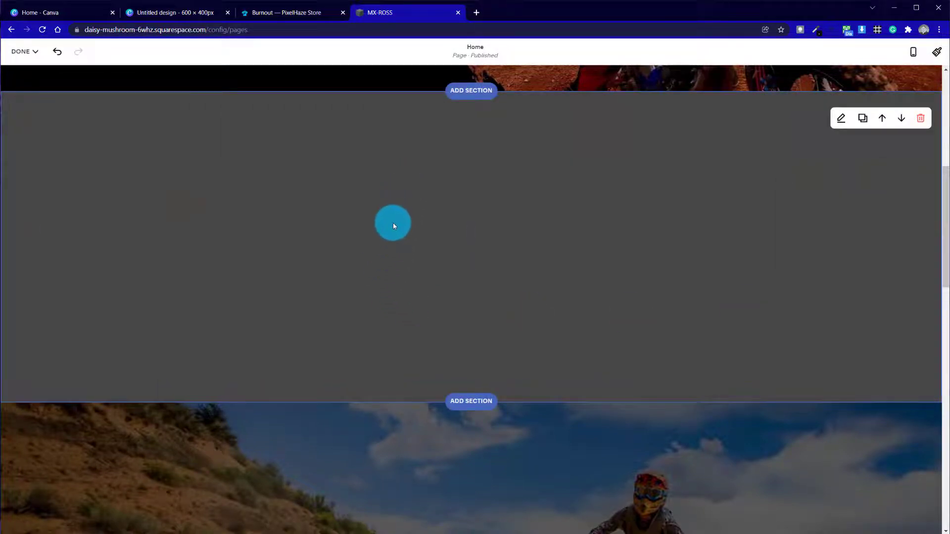
scroll(393, 222, "up", 7)
scroll(393, 223, "down", 10)
scroll(393, 223, "up", 5)
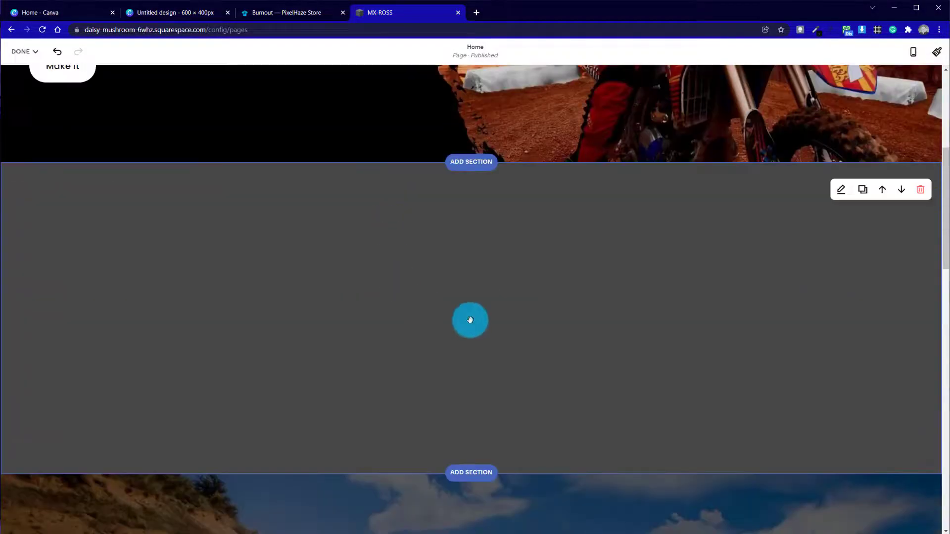
Set the blank section's height to S
left_click(835, 188)
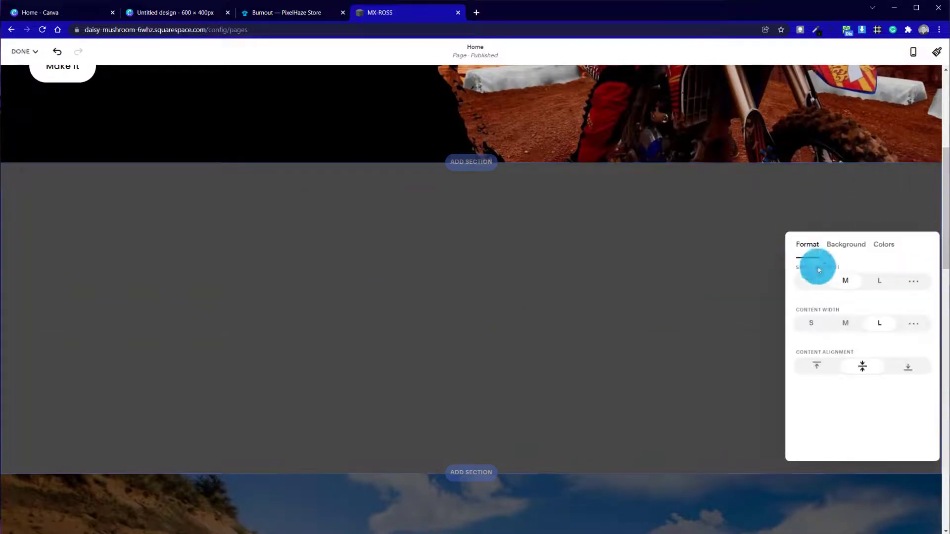
left_click(813, 277)
left_click(402, 266)
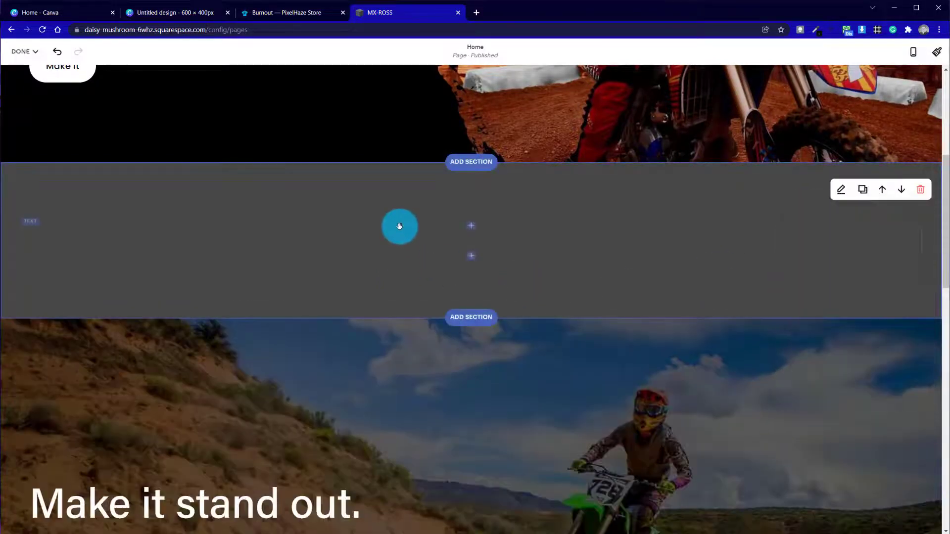
Add three line blocks to the grey section and arrange them side by side as three equal columns
left_click(470, 252)
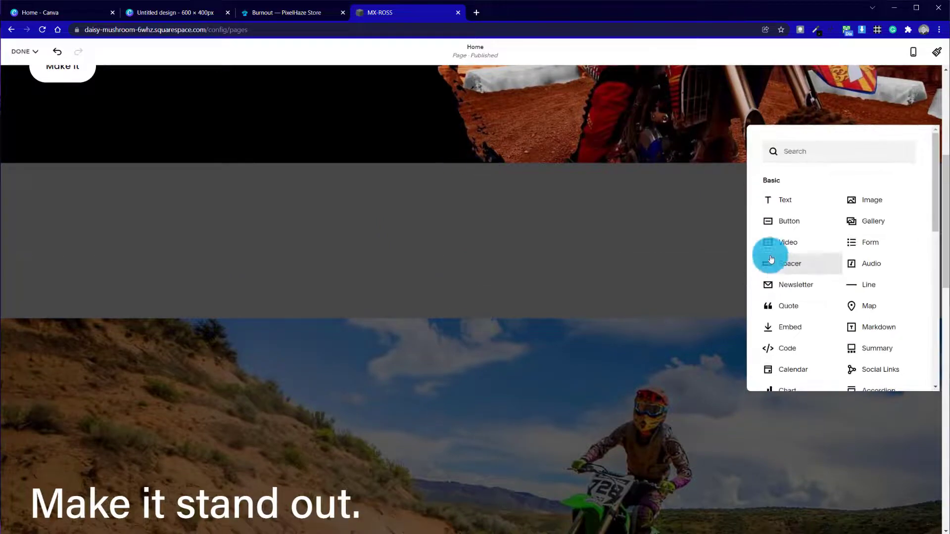
left_click(863, 285)
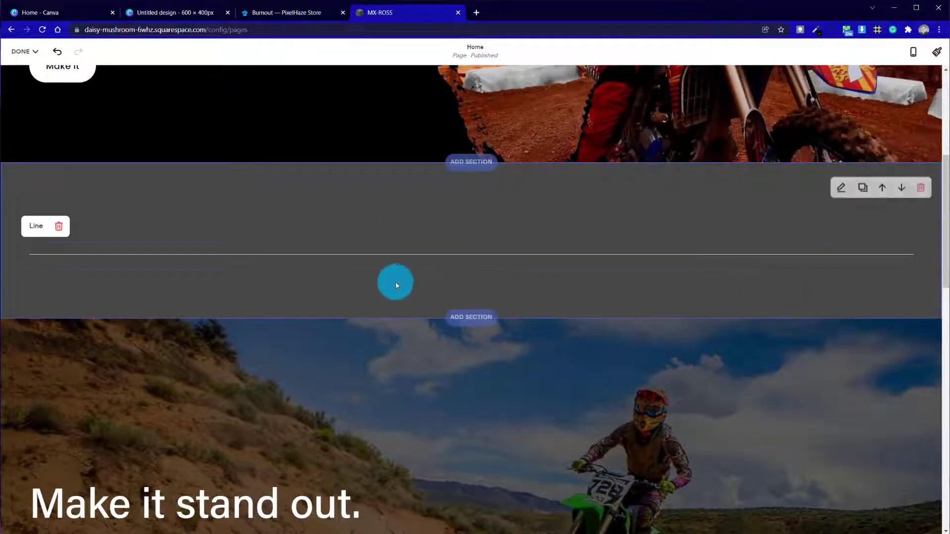
left_click(471, 272)
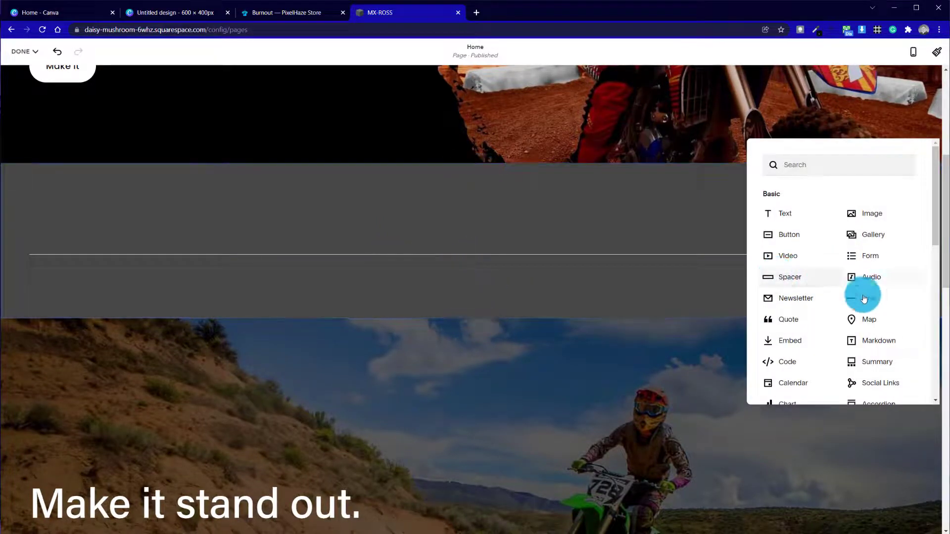
left_click(864, 298)
left_click(471, 281)
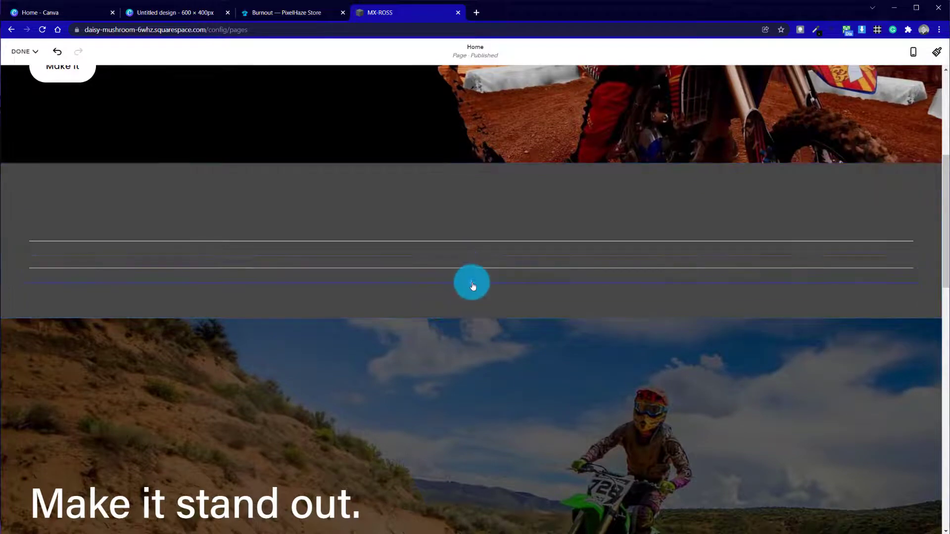
left_click(859, 311)
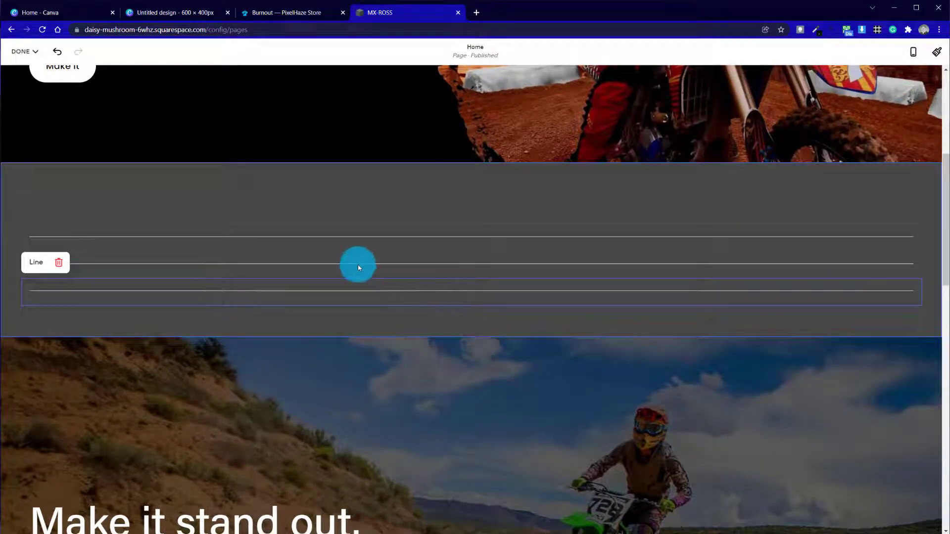
left_click_drag(418, 267, 512, 264)
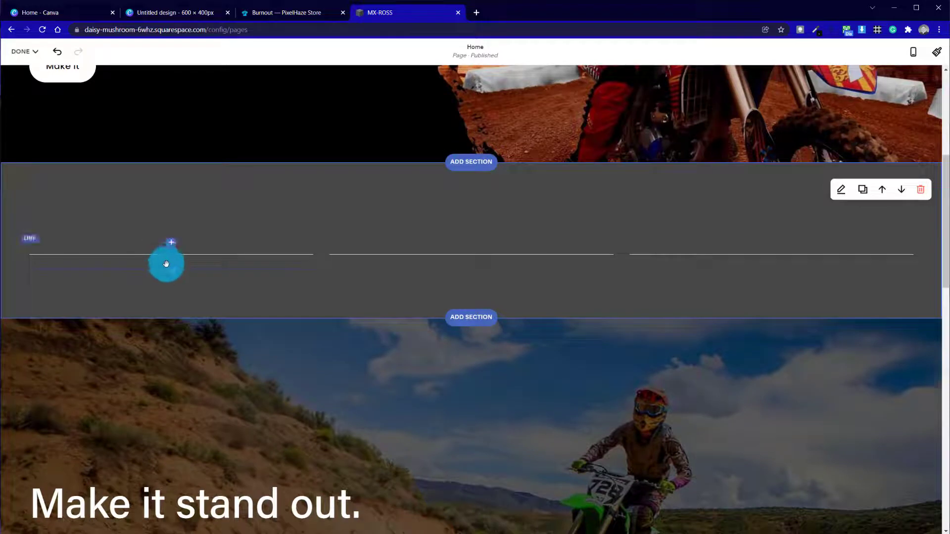
Add an image block below the first column's line and upload Untitled design (4).jpg from Downloads into it
left_click(169, 268)
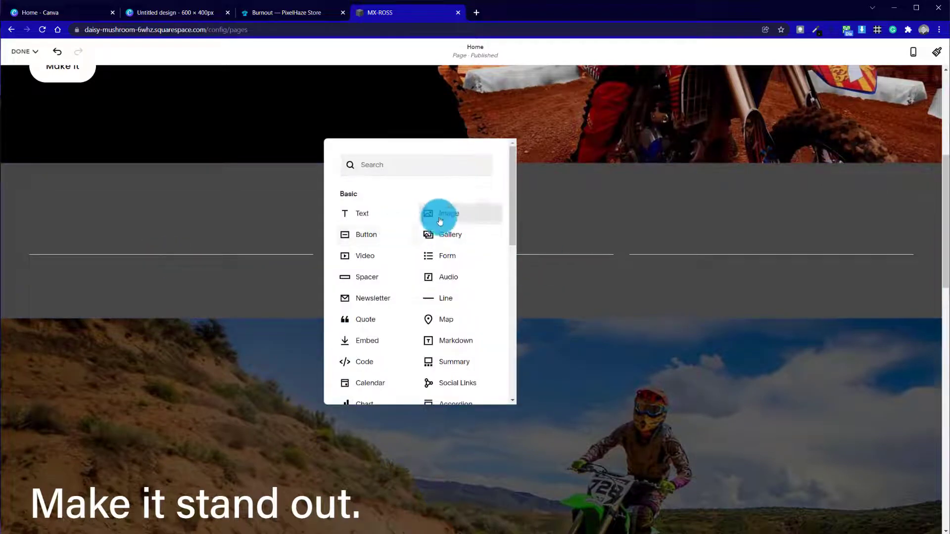
left_click(436, 225)
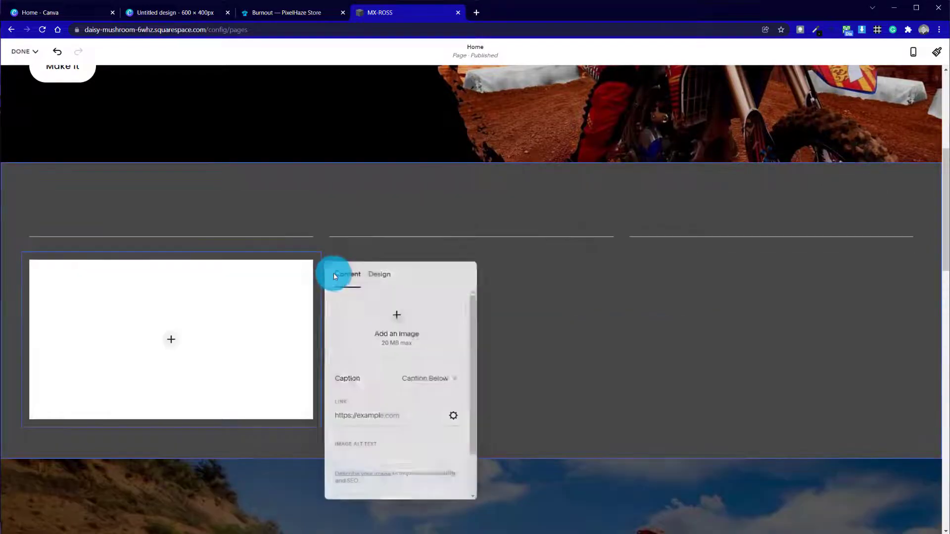
left_click(396, 314)
left_click(396, 338)
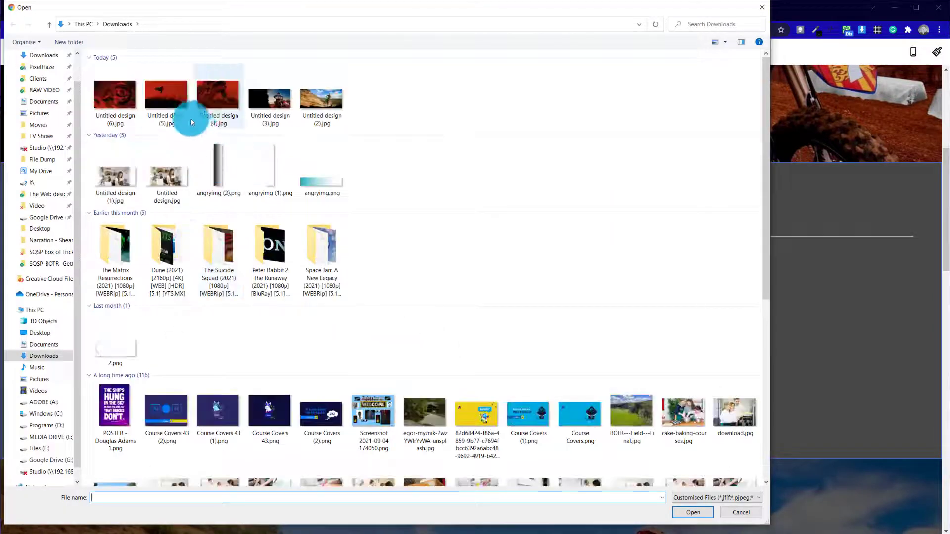
left_click(214, 106)
left_click(683, 510)
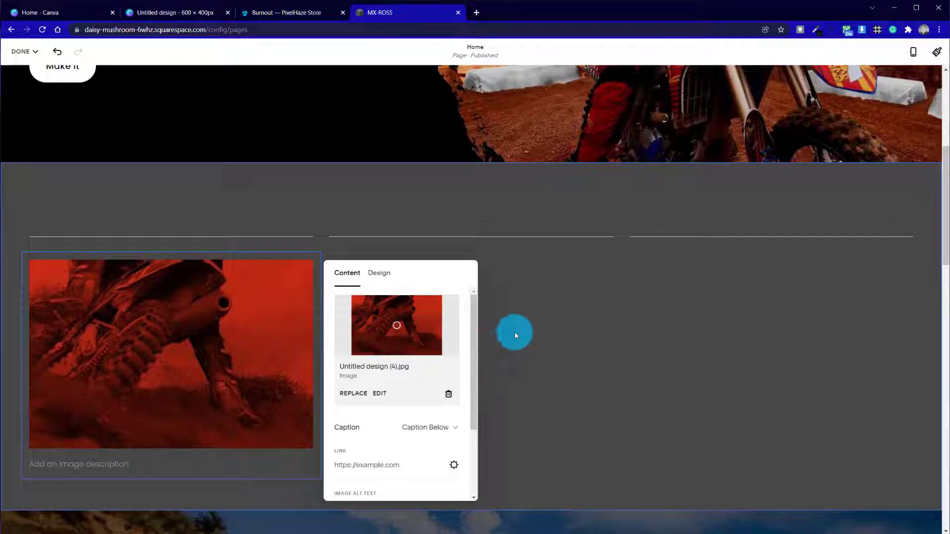
left_click(515, 334)
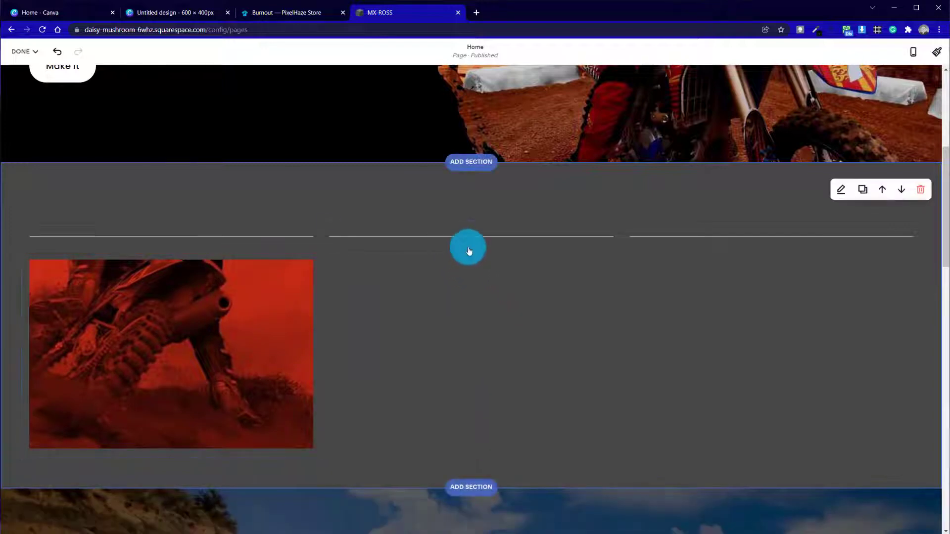
Add an image block below the middle column's line and upload Untitled design (5).jpg from Downloads into it
left_click(482, 266)
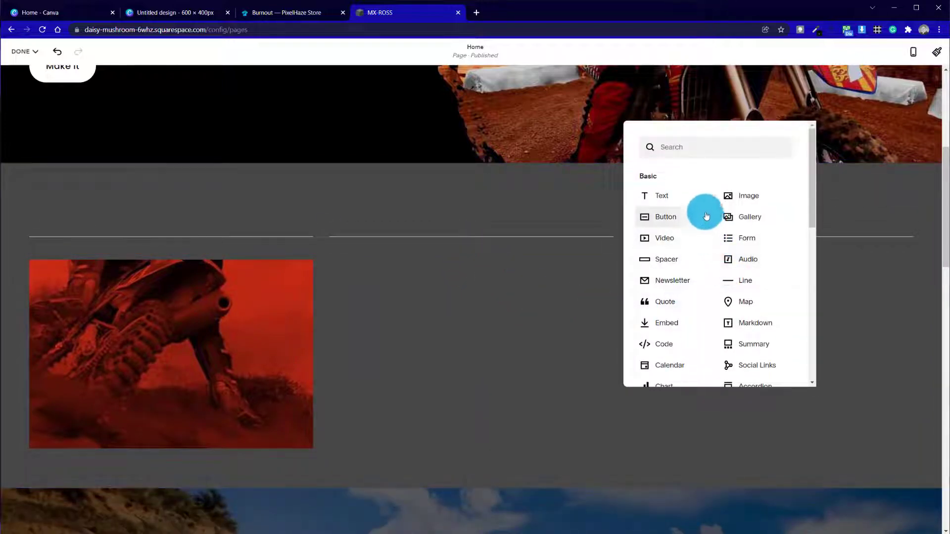
left_click(729, 199)
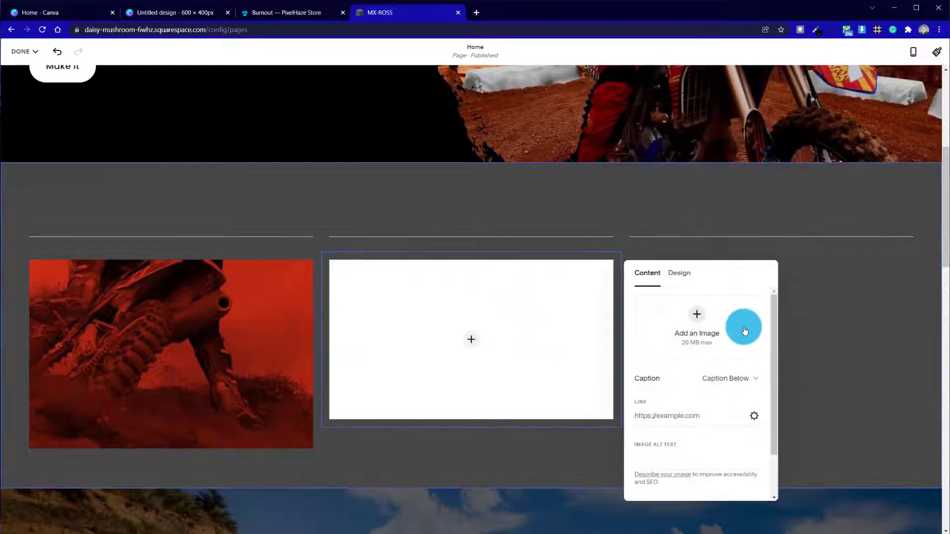
left_click(696, 310)
left_click(707, 332)
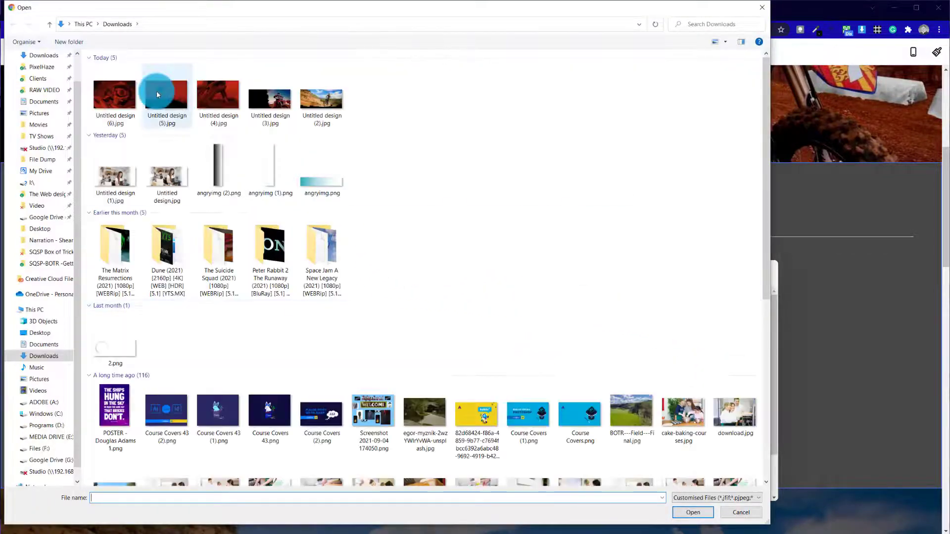
left_click(157, 92)
left_click(693, 512)
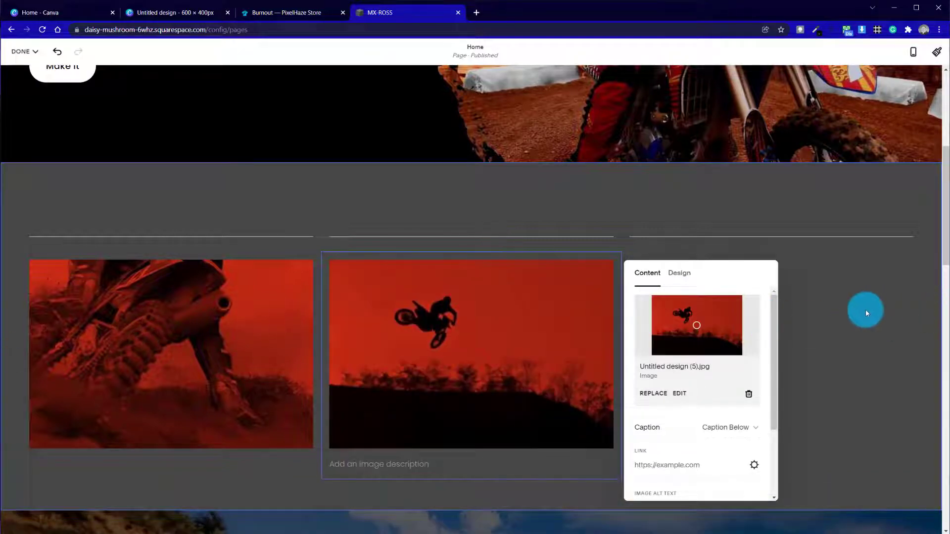
left_click(854, 308)
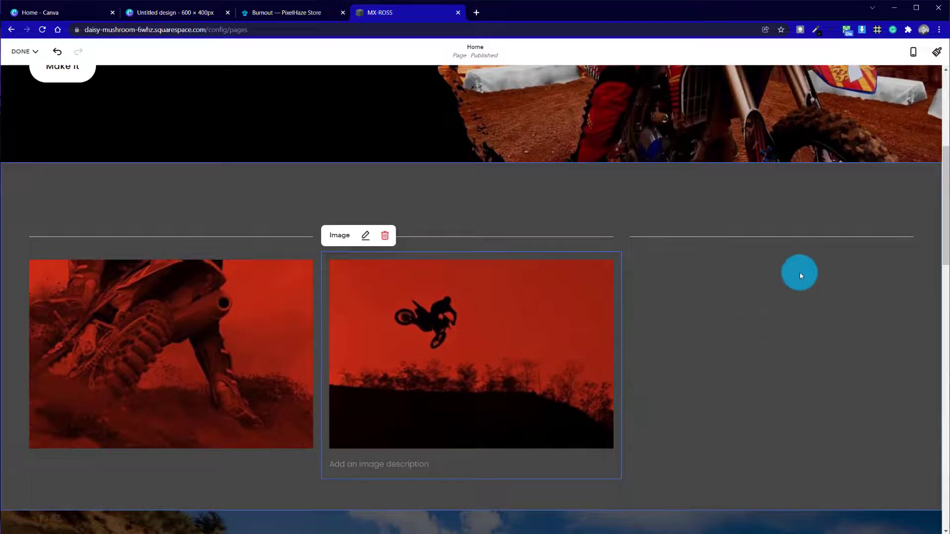
left_click(747, 211)
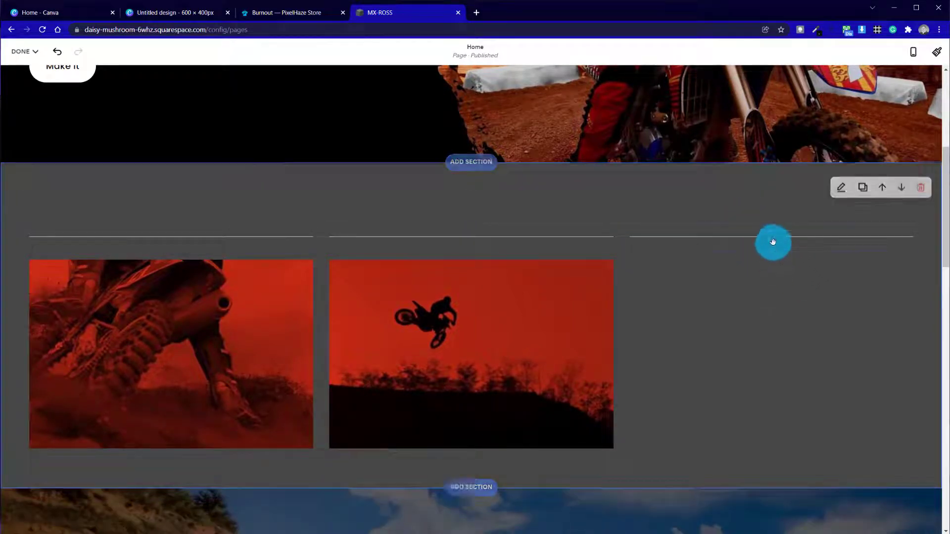
Add an image block below the third column's line and upload Untitled design (6).jpg from Downloads into it
left_click(775, 259)
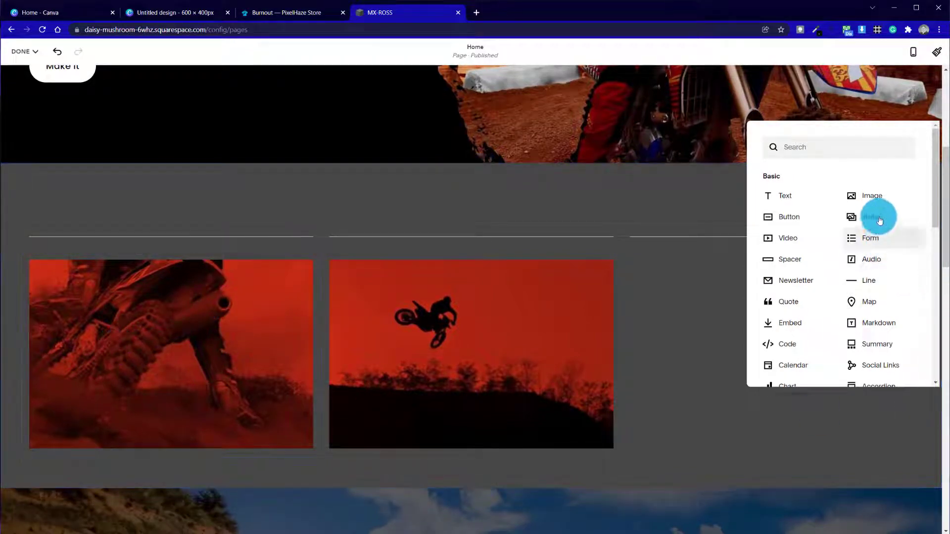
left_click(873, 198)
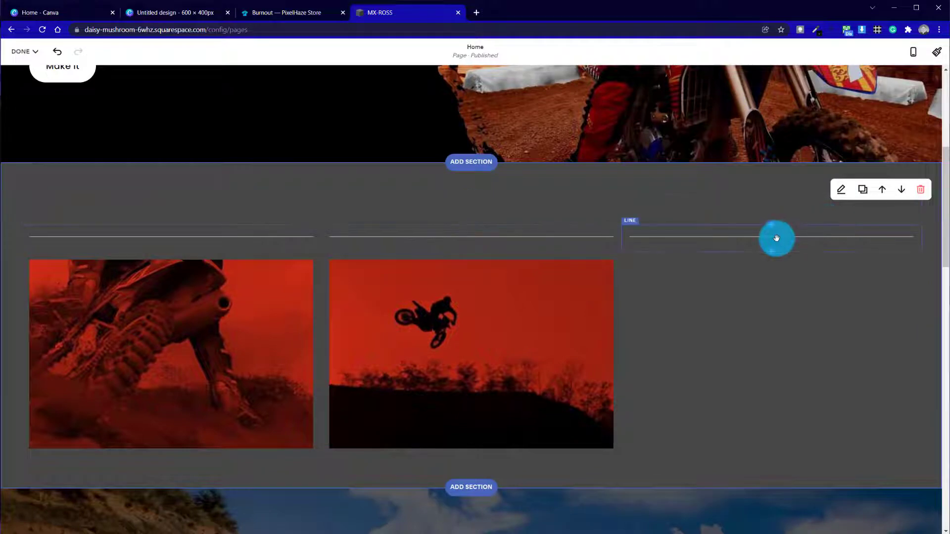
left_click(772, 253)
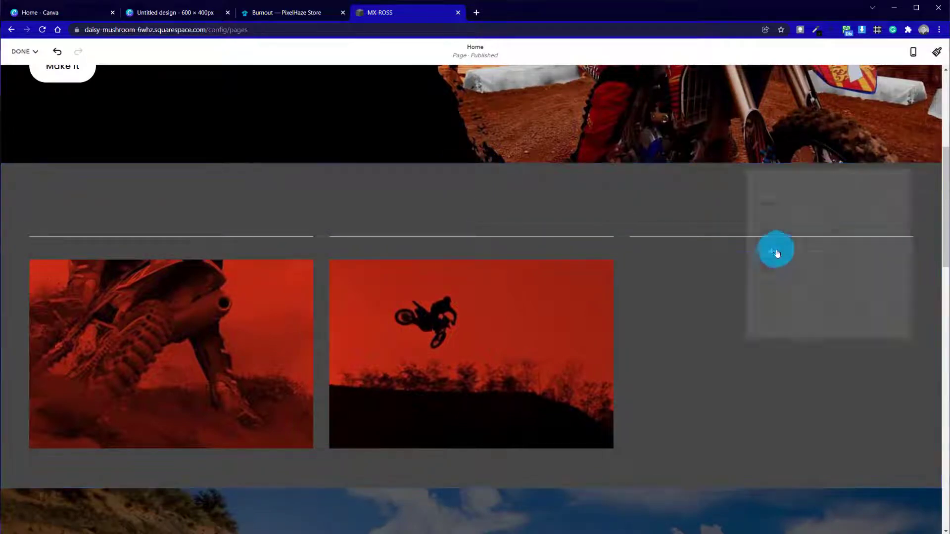
left_click(888, 197)
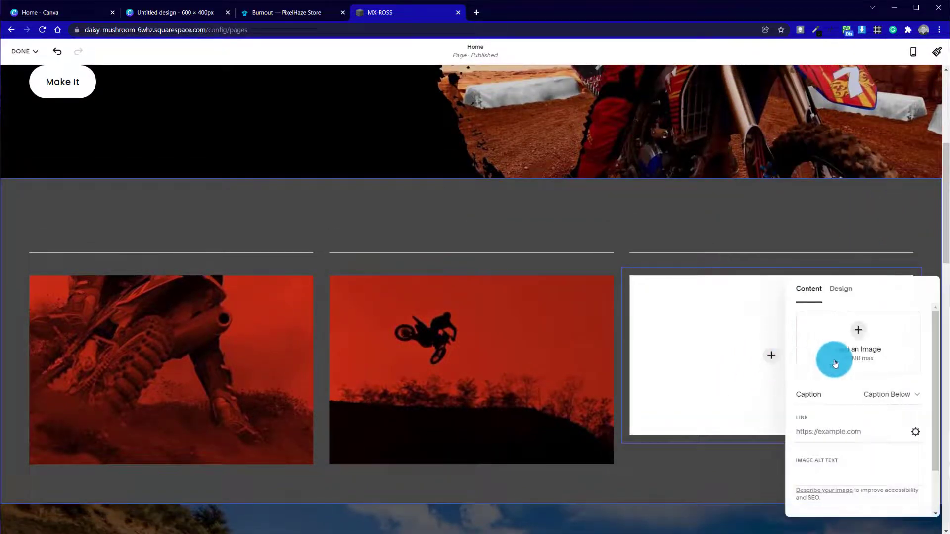
left_click(868, 341)
left_click(850, 361)
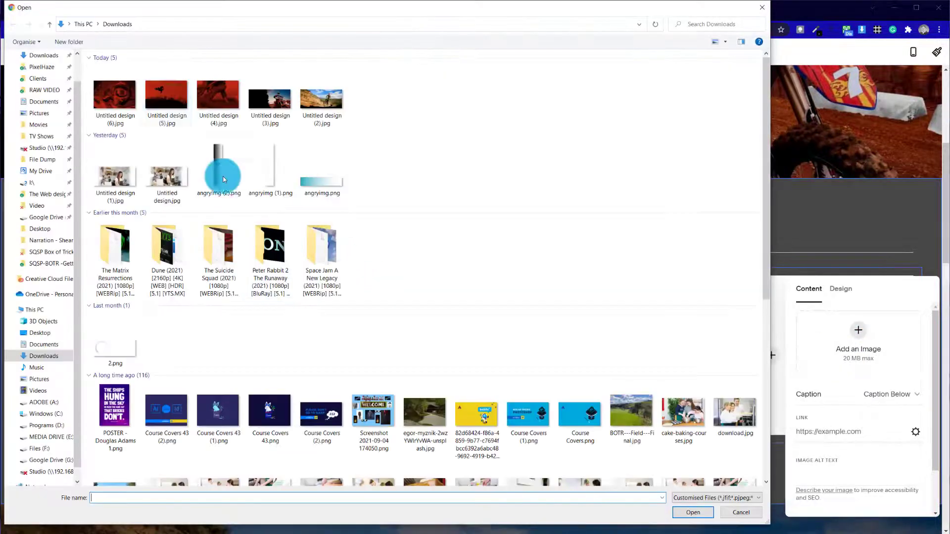
left_click(105, 106)
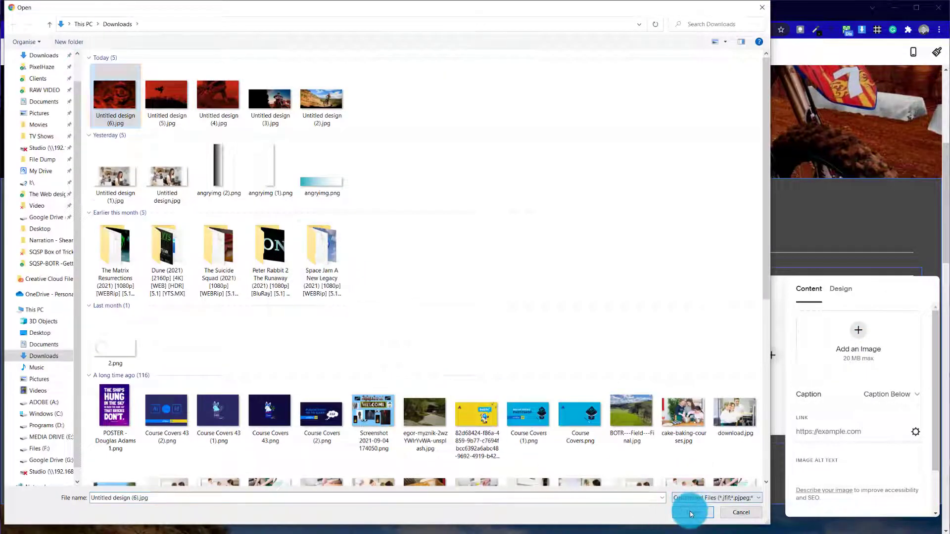
left_click(692, 513)
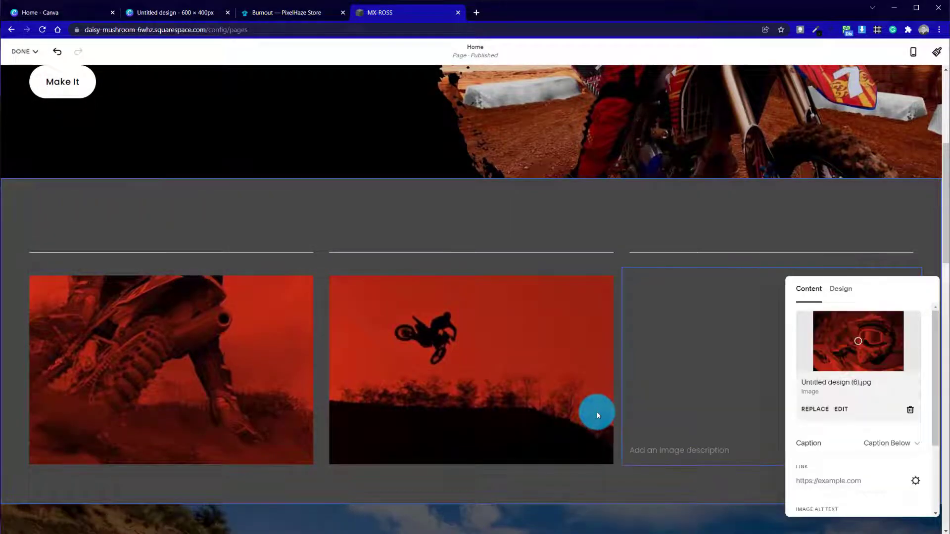
left_click(430, 237)
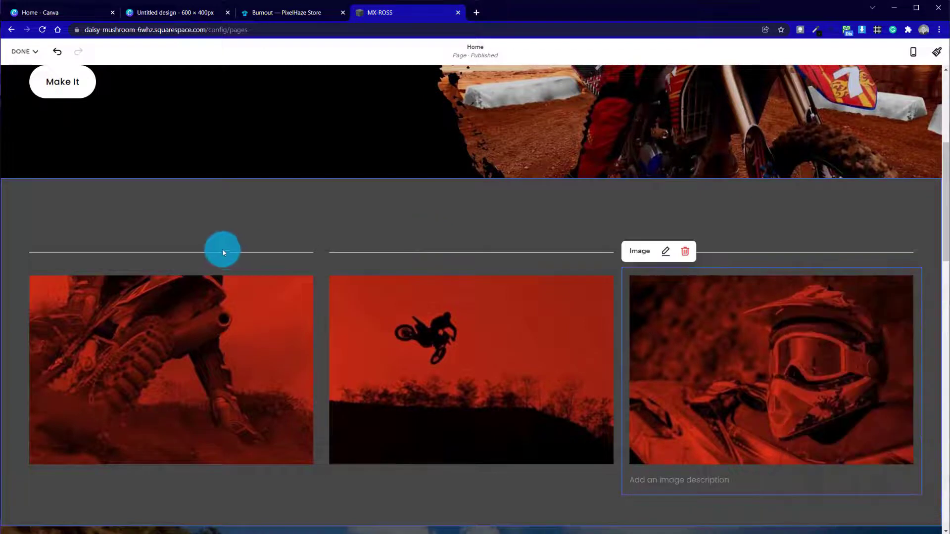
Remove the three line blocks above the images in the grey section, confirming each removal
left_click(223, 261)
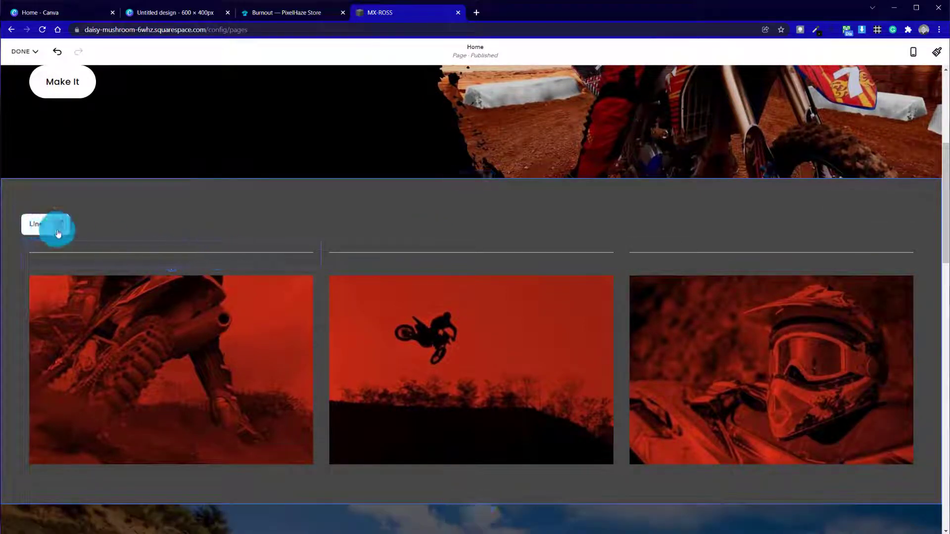
left_click(58, 227)
left_click(528, 319)
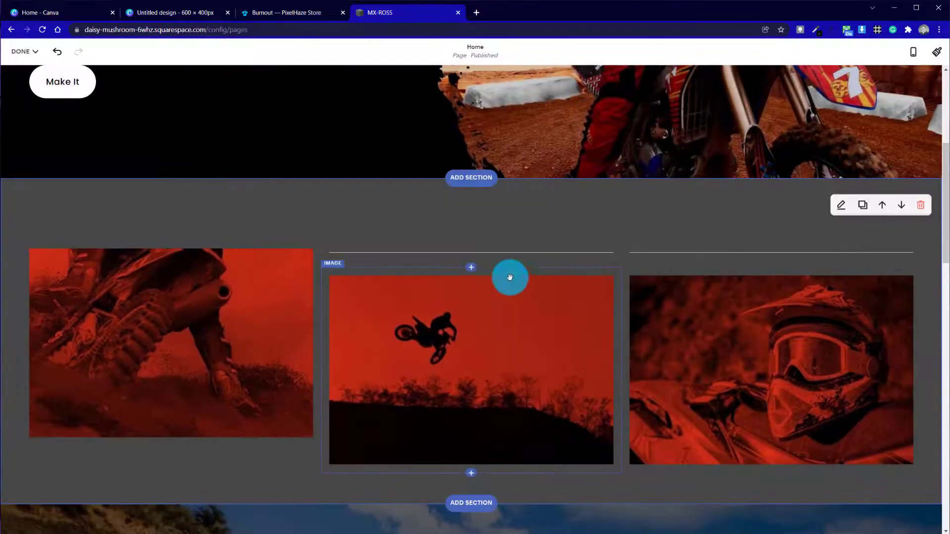
left_click(377, 248)
left_click(360, 229)
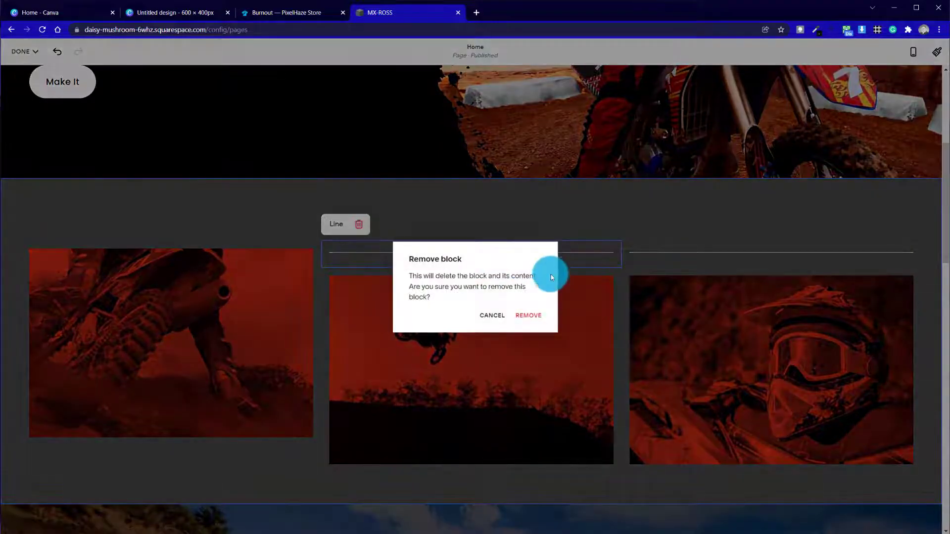
left_click(535, 314)
left_click(670, 255)
left_click(623, 248)
left_click(659, 223)
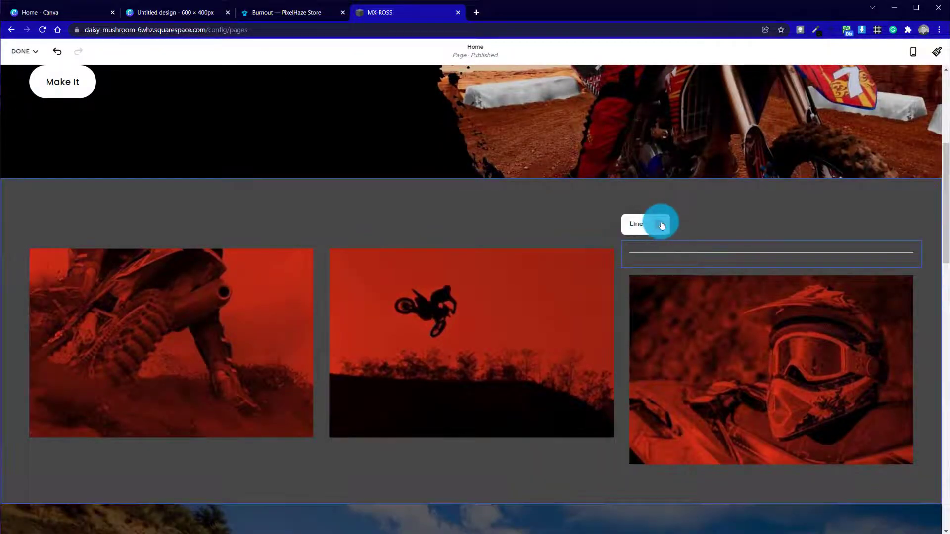
left_click(526, 318)
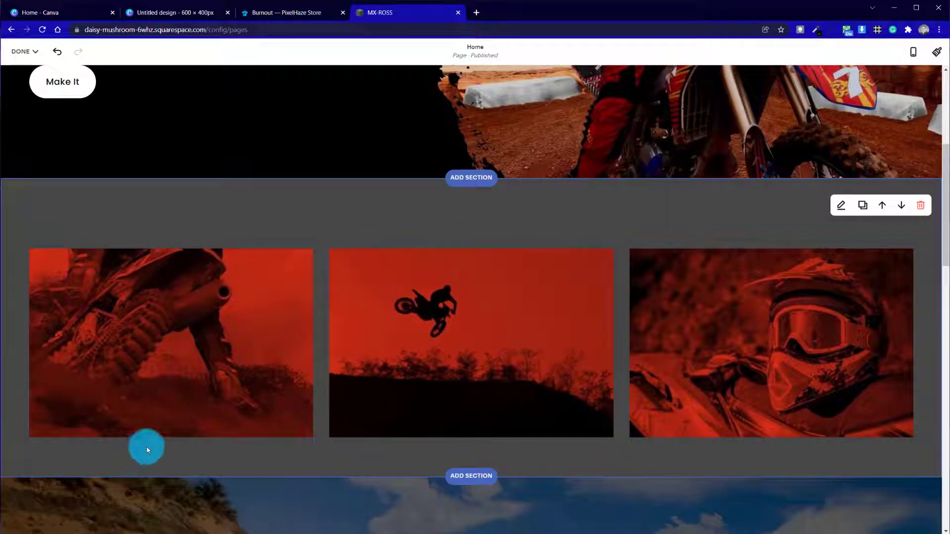
Add a text block below the first column's image reading "Service 1"
left_click(177, 447)
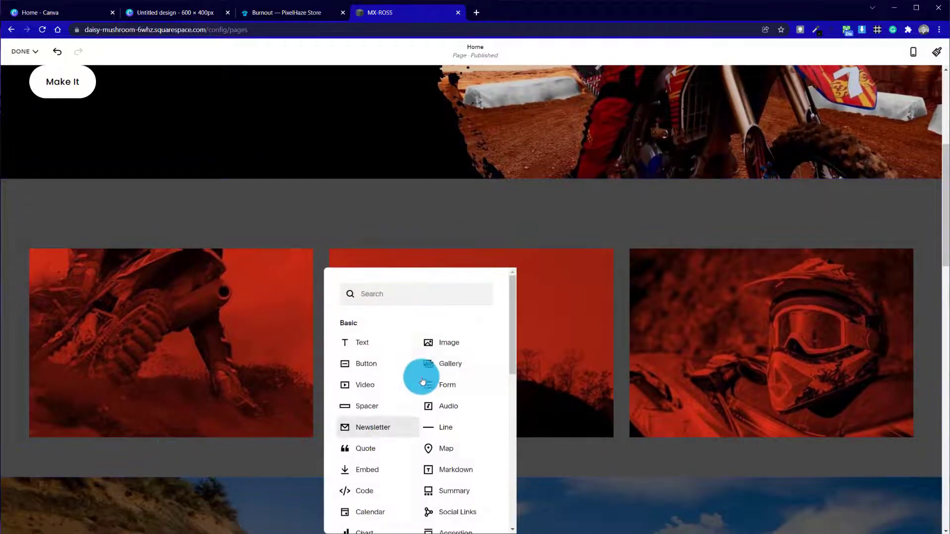
left_click(394, 342)
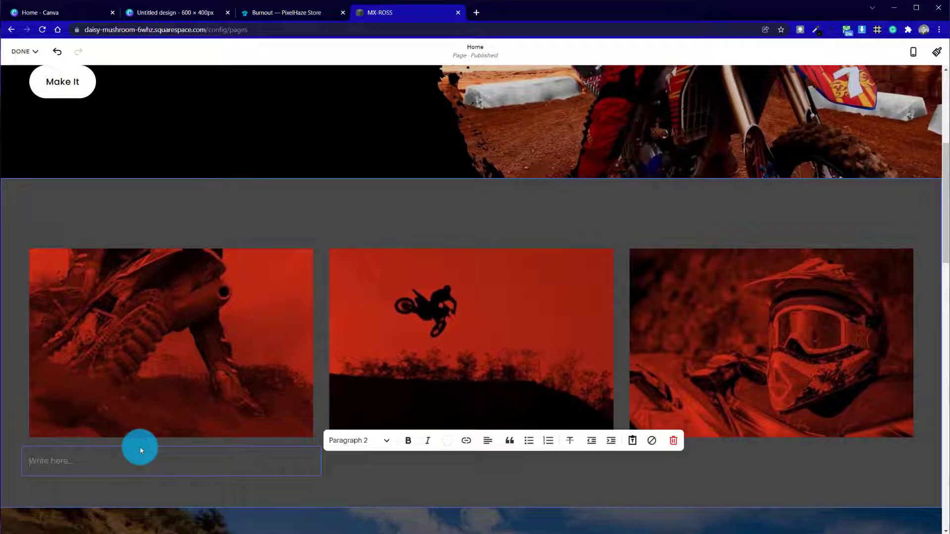
type("Service 1")
left_click(376, 461)
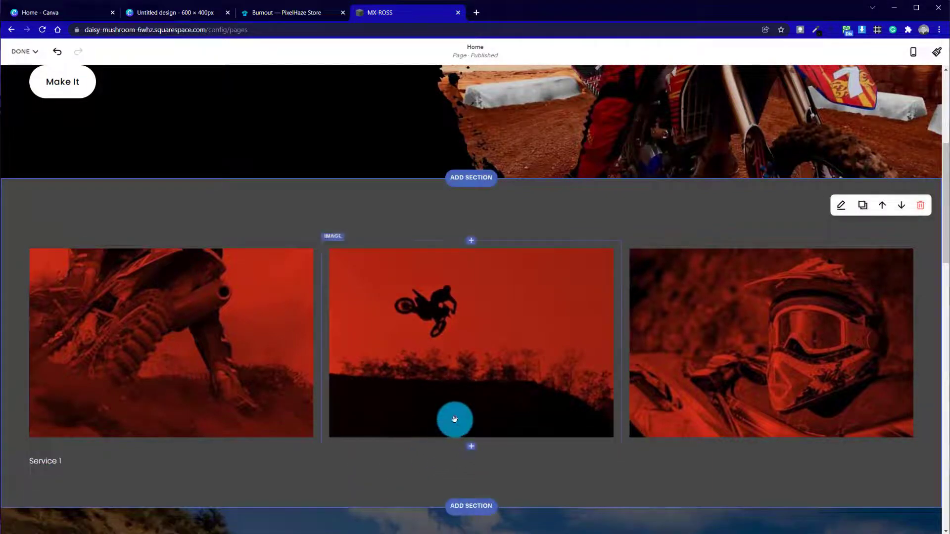
Add a text block below the middle column's image and enter "Service 1" in it
left_click(470, 452)
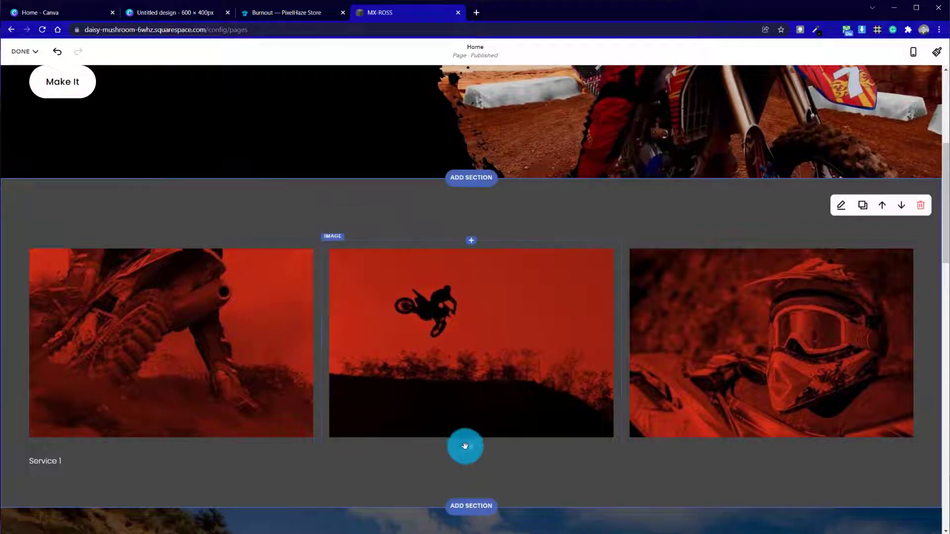
left_click(471, 446)
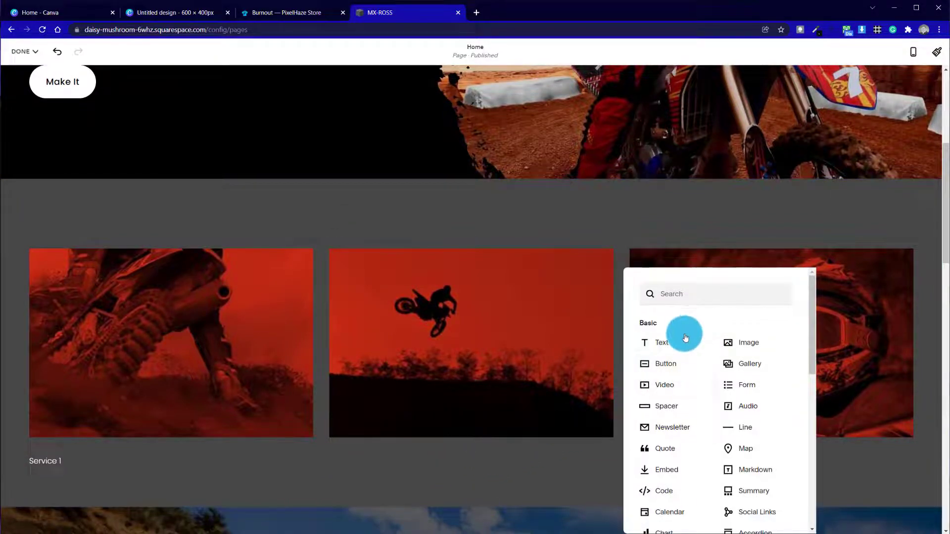
left_click(678, 341)
left_click(369, 457)
type("Service 1")
left_click(744, 461)
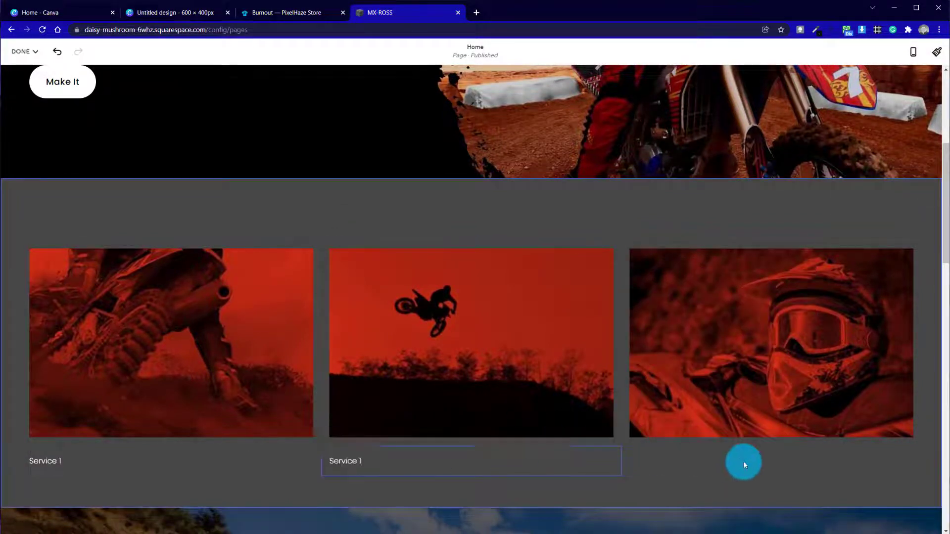
Add a text block below the third column's image reading "Service 3"
left_click(757, 428)
left_click(772, 463)
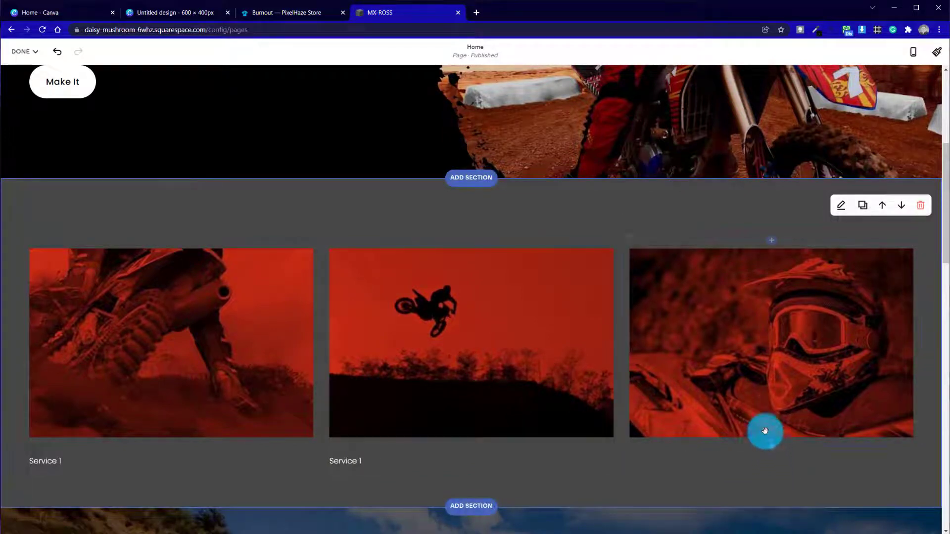
left_click(769, 448)
left_click(771, 448)
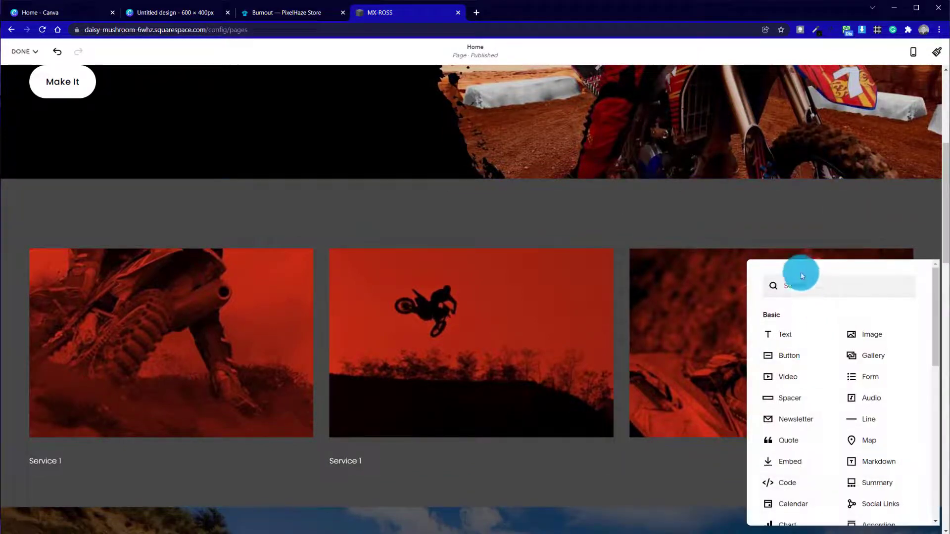
left_click(794, 328)
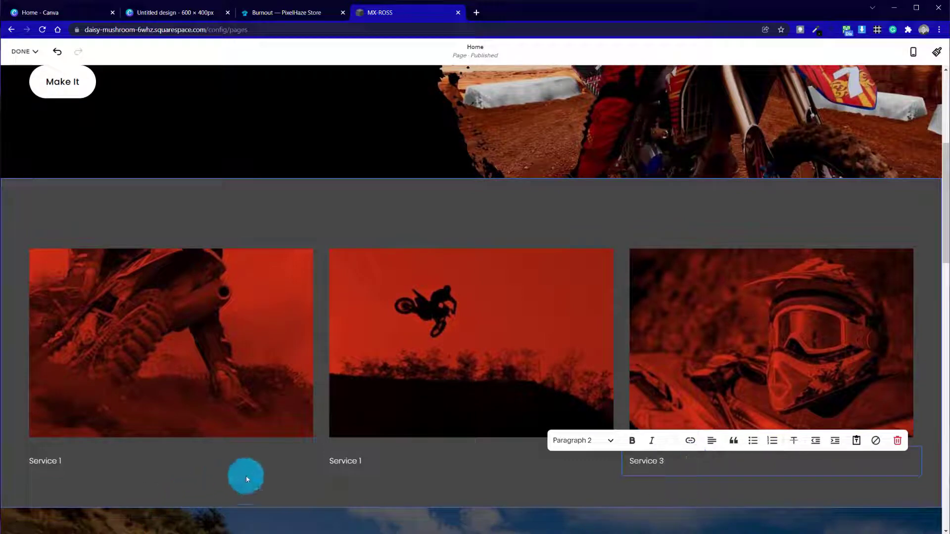
Correct the middle column's caption to "Service 2" and format it as Heading 3
left_click(365, 451)
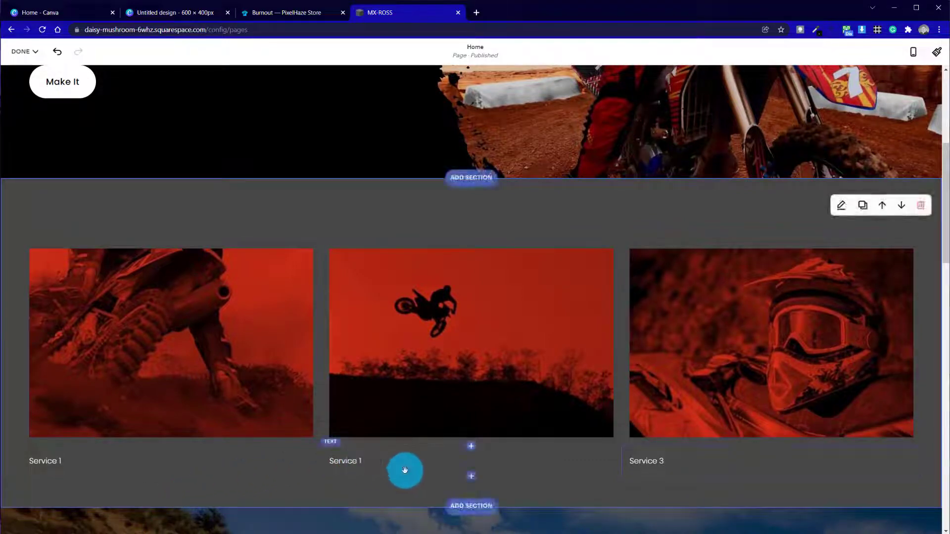
left_click(409, 465)
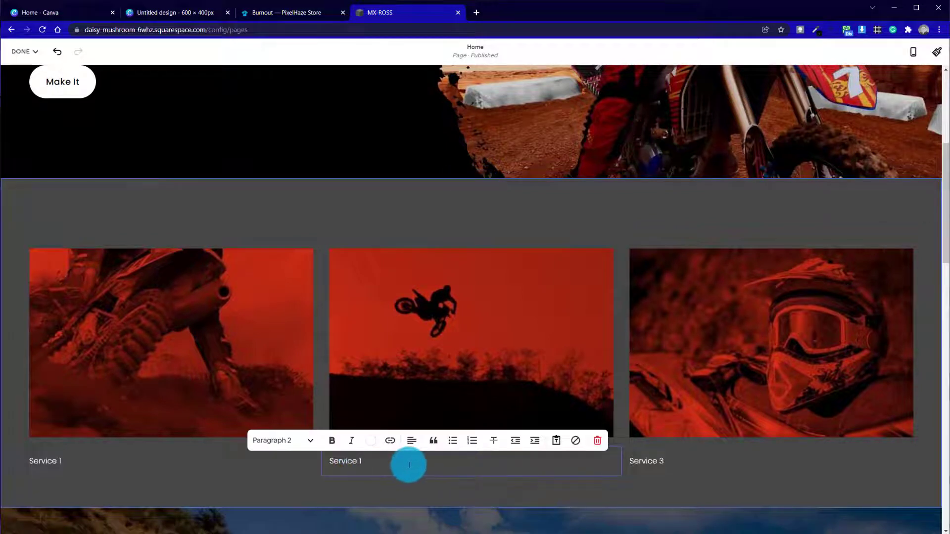
left_click(297, 440)
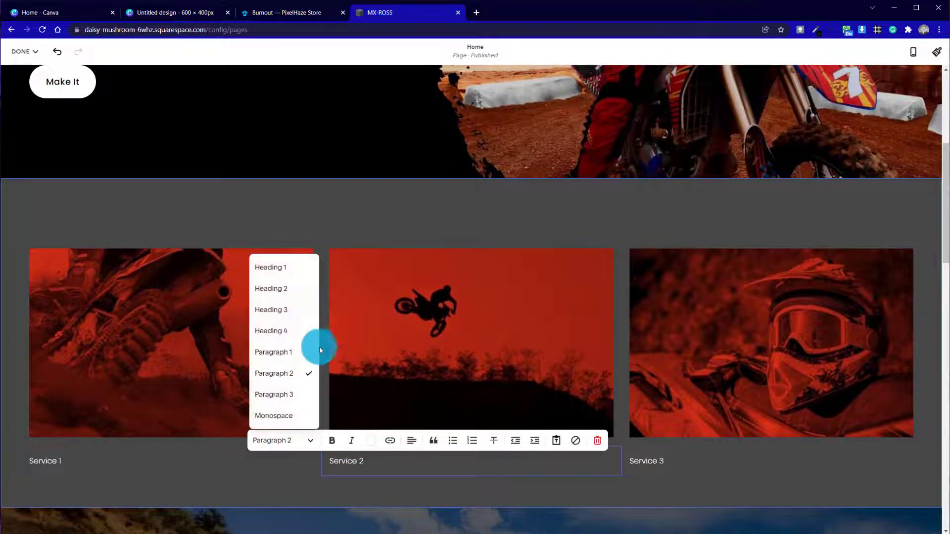
left_click(297, 310)
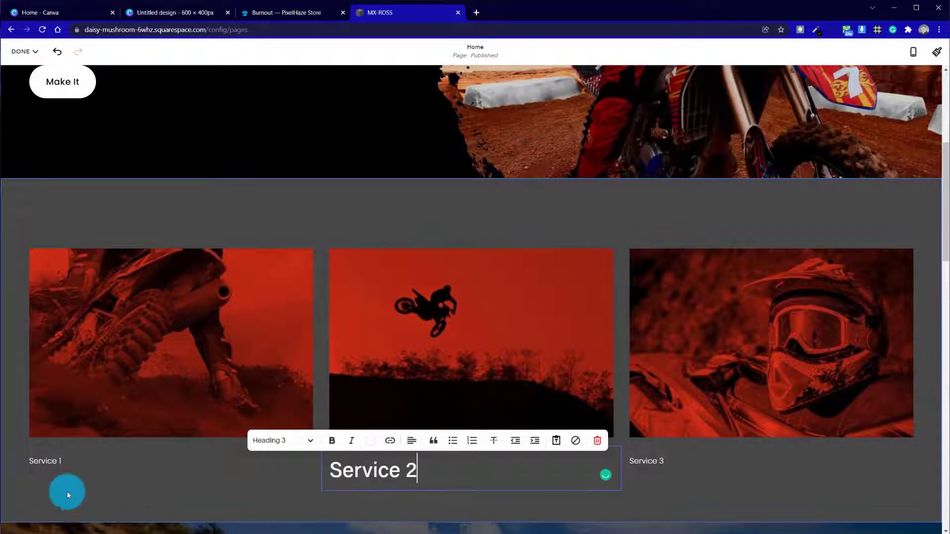
Format the "Service 1" caption below the first image as Heading 3
left_click(55, 462)
left_click(70, 467)
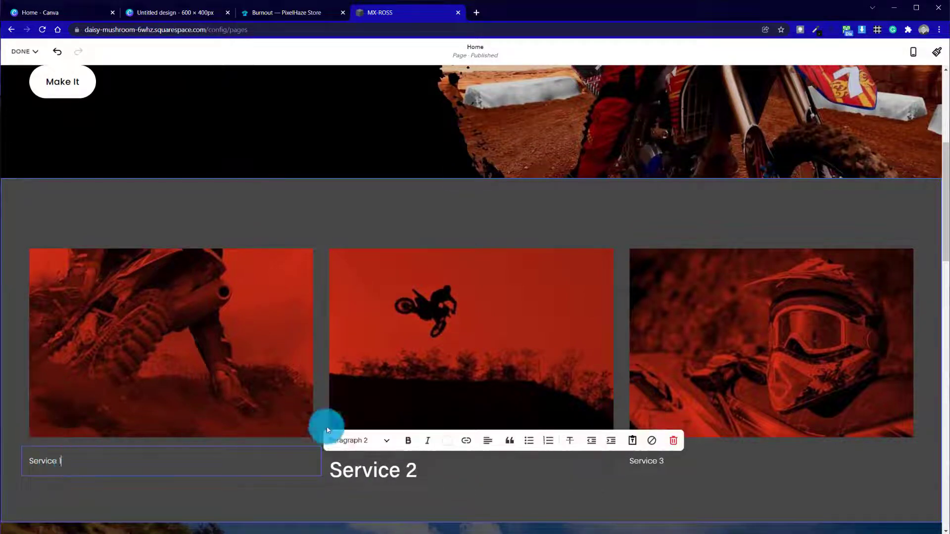
left_click(371, 440)
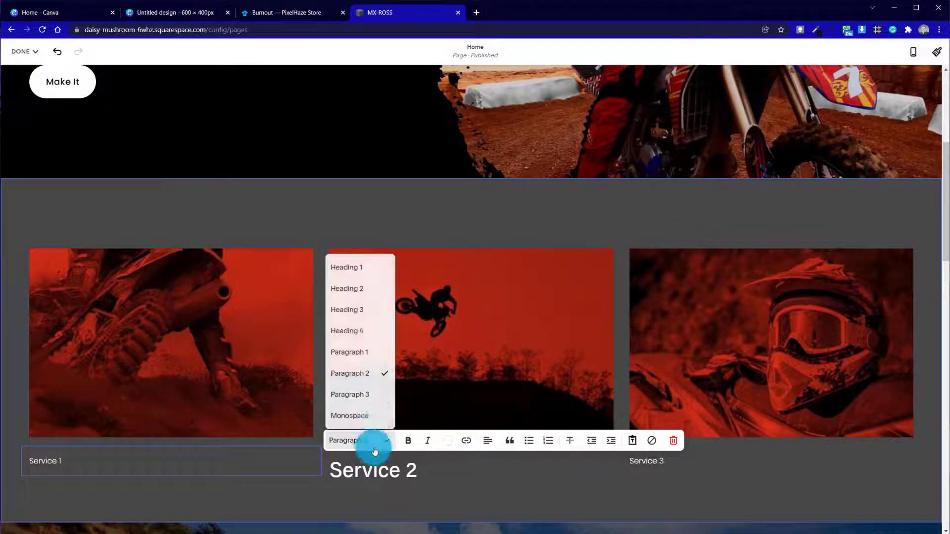
left_click(373, 310)
Format the "Service 3" caption below the third image as Heading 3
left_click(643, 464)
left_click(647, 463)
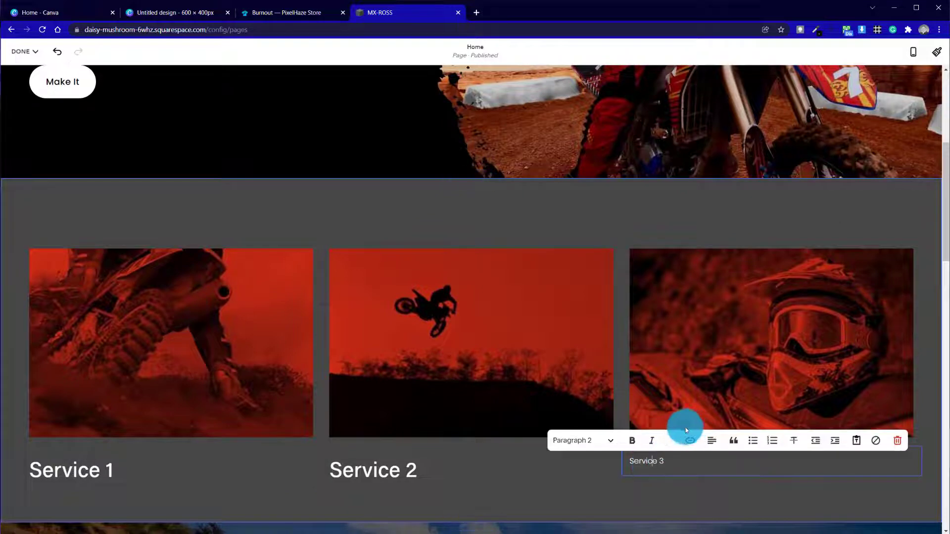
left_click(559, 441)
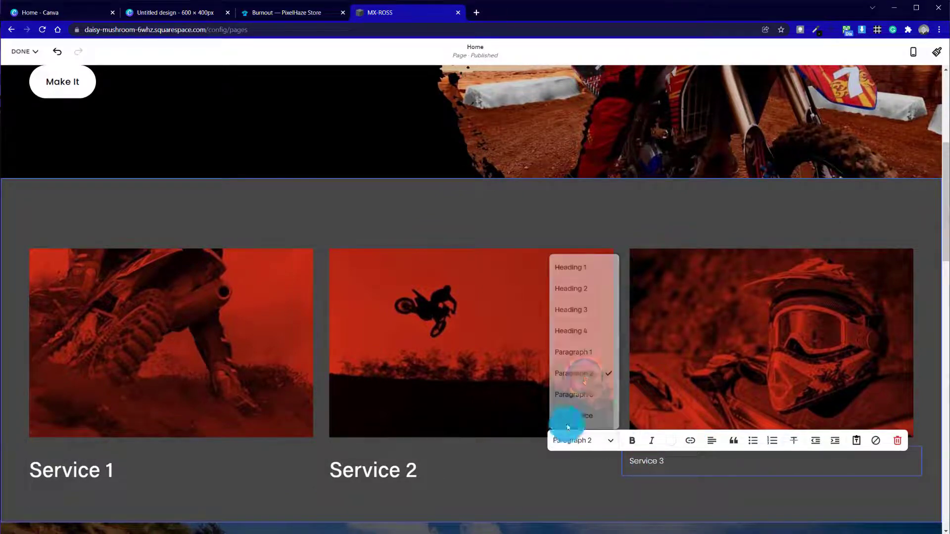
left_click(564, 309)
left_click(409, 227)
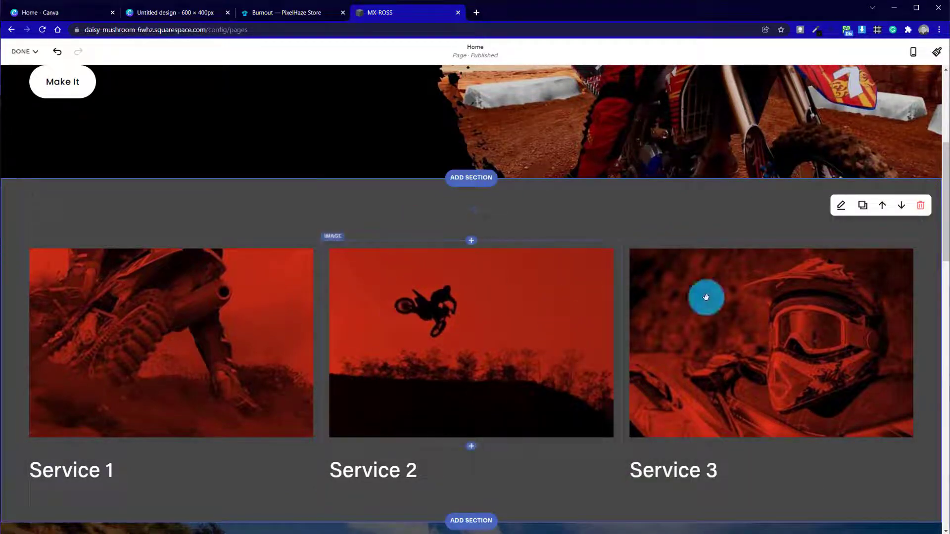
Set the content width of the three-column services section to M
left_click(841, 205)
left_click(841, 248)
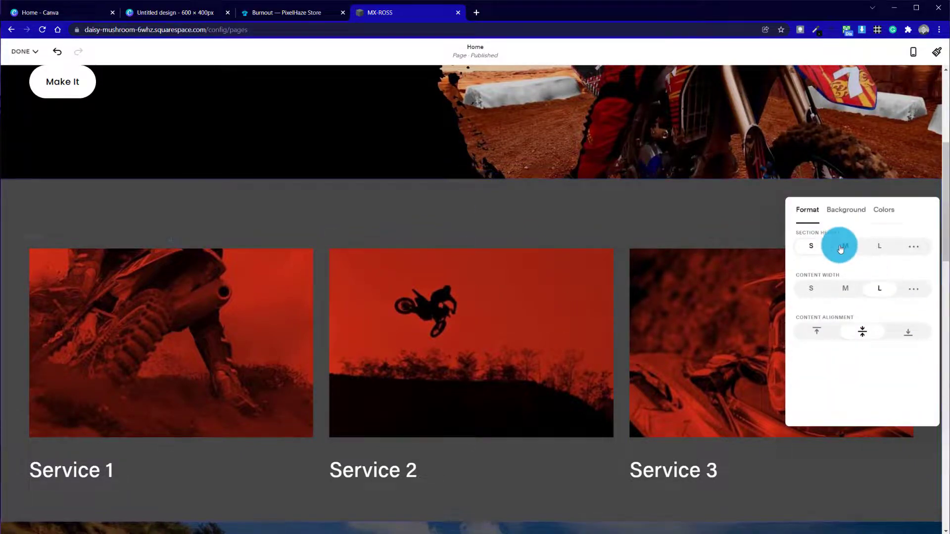
left_click(844, 287)
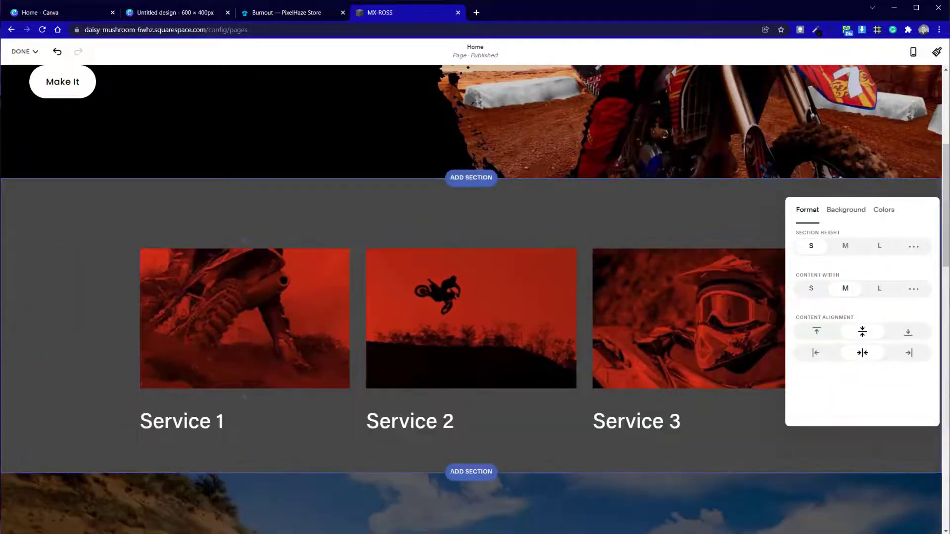
left_click(22, 315)
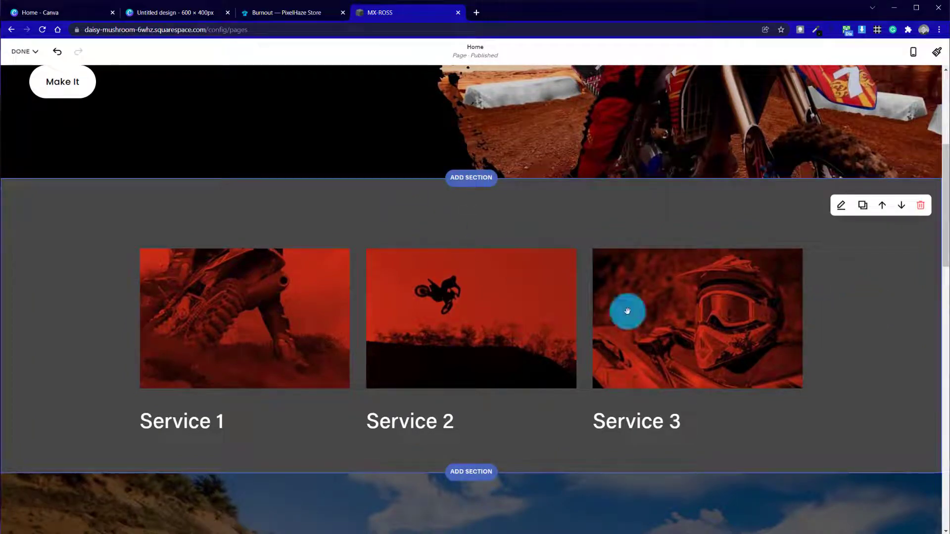
Apply the Bright 1 colour theme to the services section and check how it blends with the neighbouring sections
left_click(841, 206)
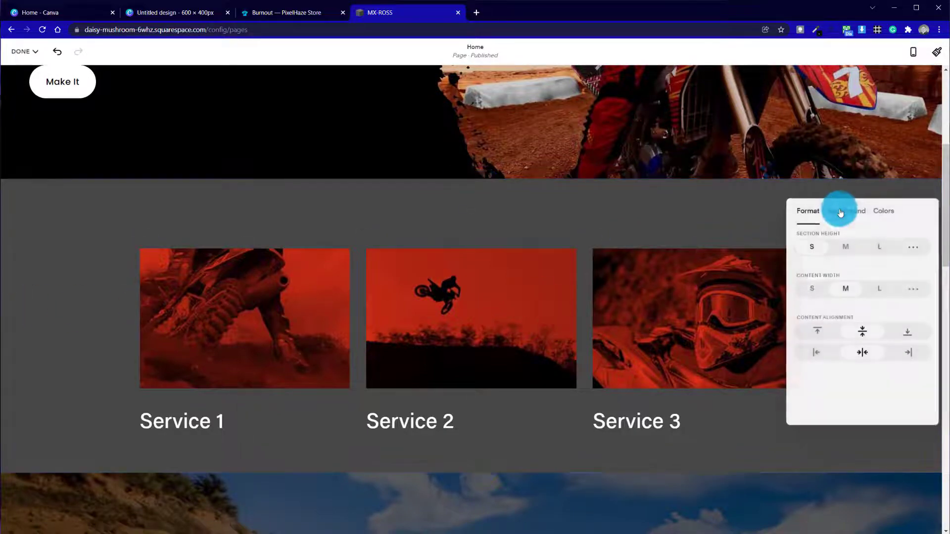
left_click(880, 213)
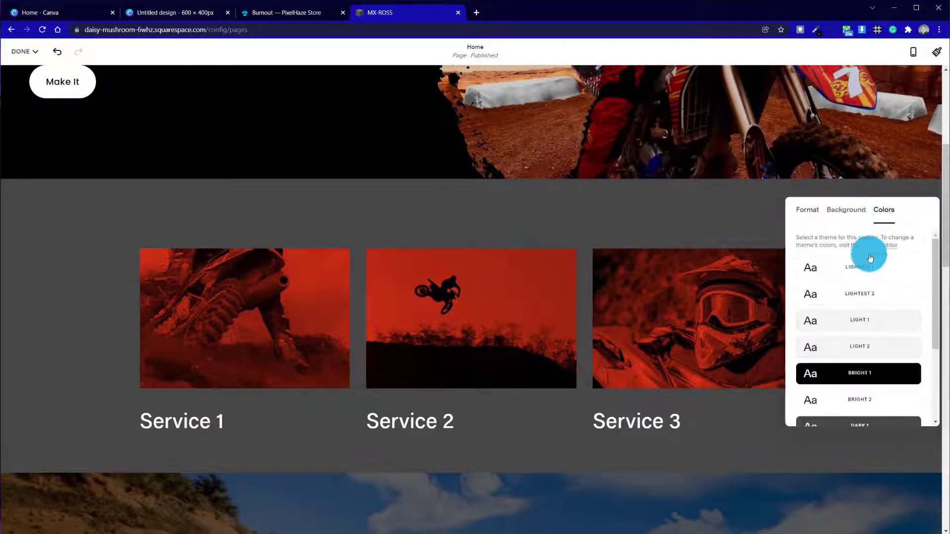
left_click(873, 371)
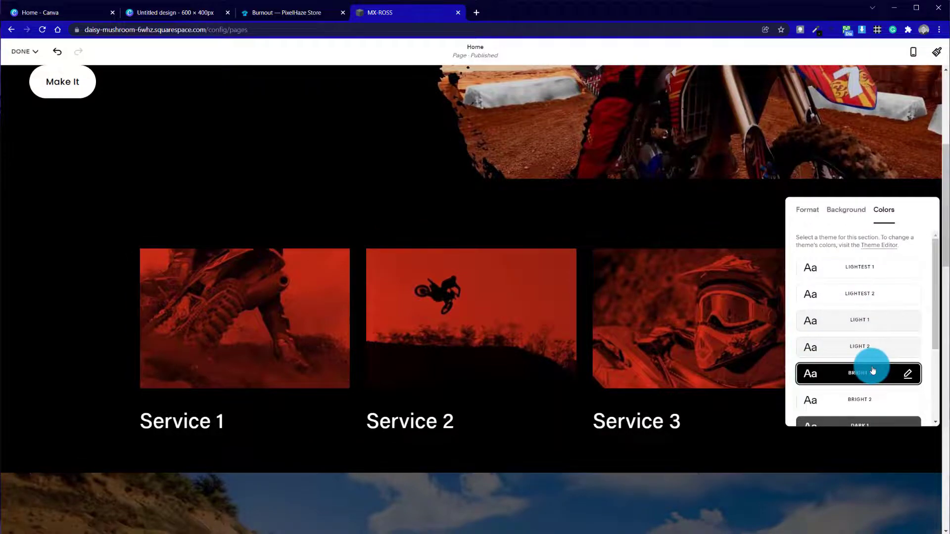
scroll(504, 278, "up", 5)
scroll(505, 277, "down", 6)
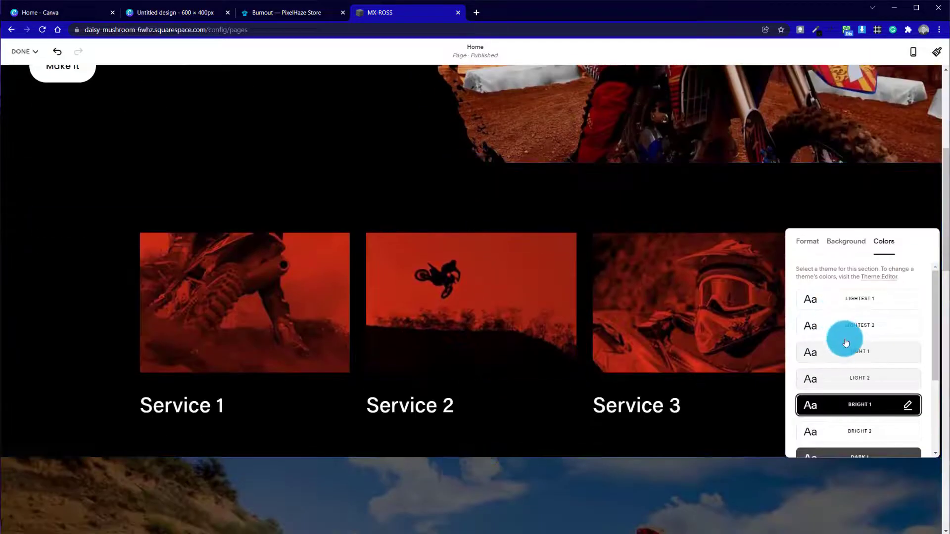
scroll(845, 343, "down", 3)
scroll(846, 343, "up", 3)
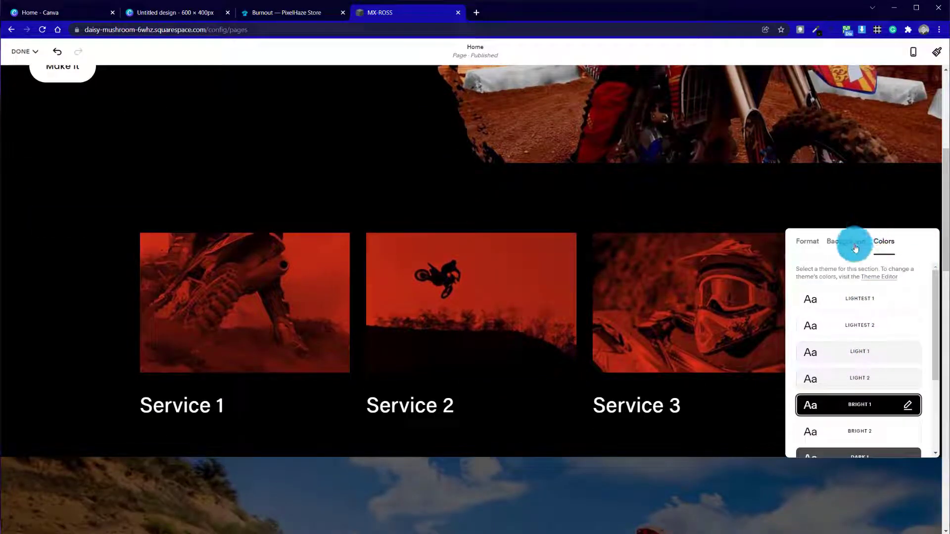
Search the free stock images for "mud motorcross" to find a background image for the services section
left_click(846, 241)
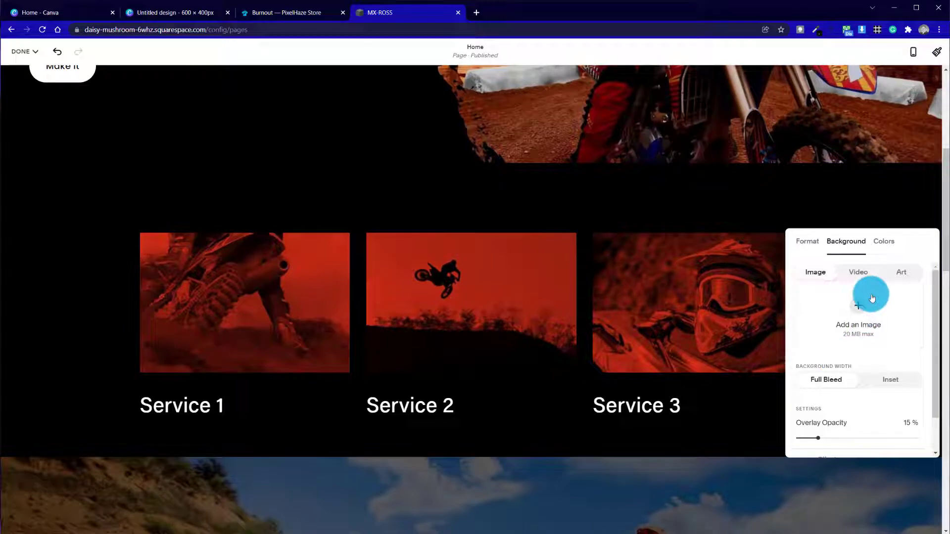
left_click(856, 317)
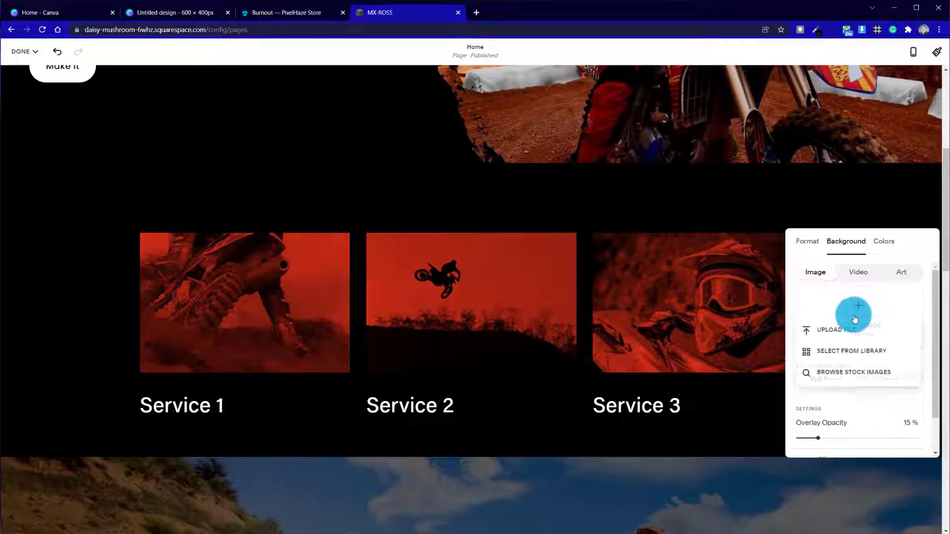
left_click(862, 373)
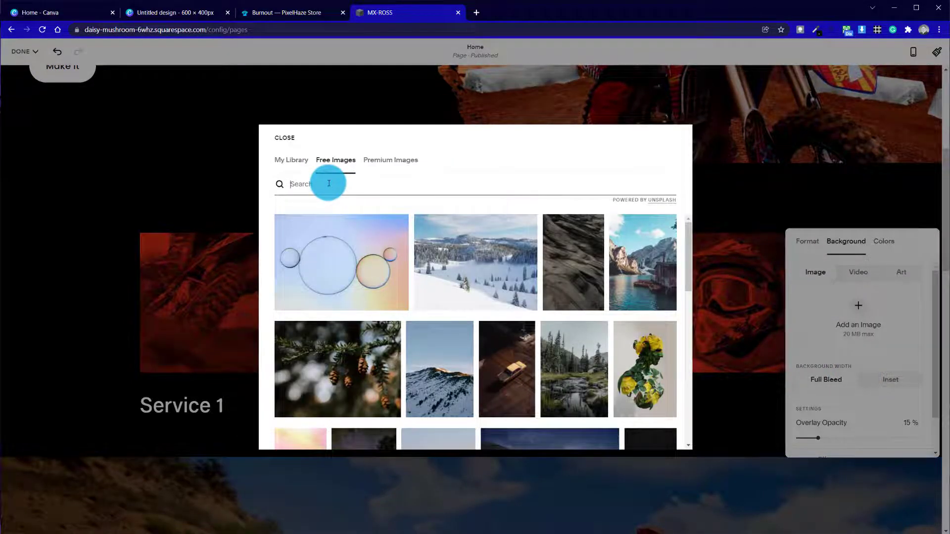
type("m")
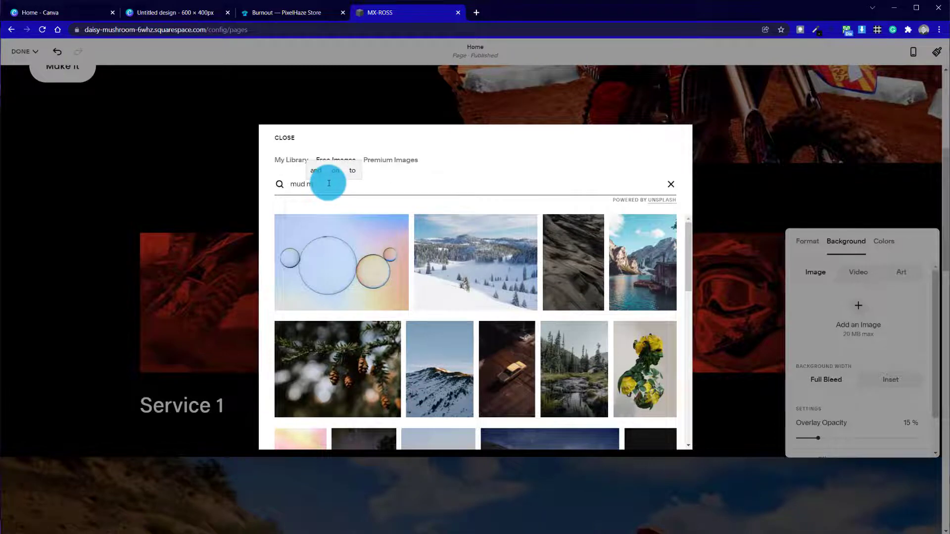
type("ud dotor")
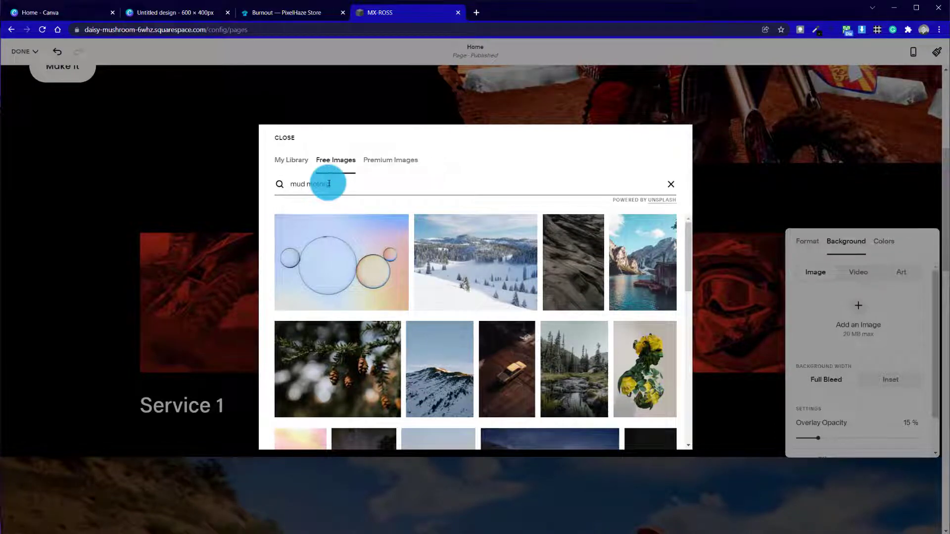
type("cross")
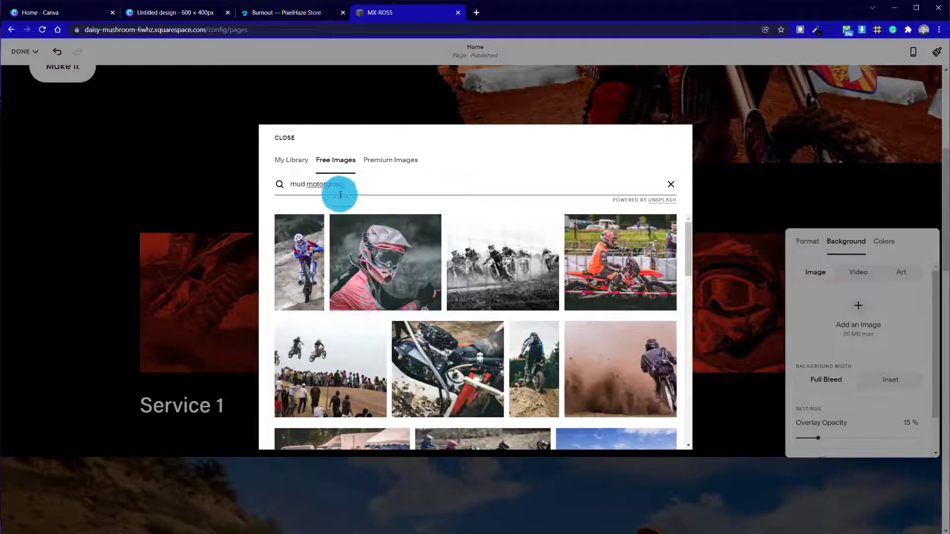
Add the photo of the rider kicking up brown dirt as the services section's background and set its overlay opacity to 87%
scroll(537, 339, "down", 5)
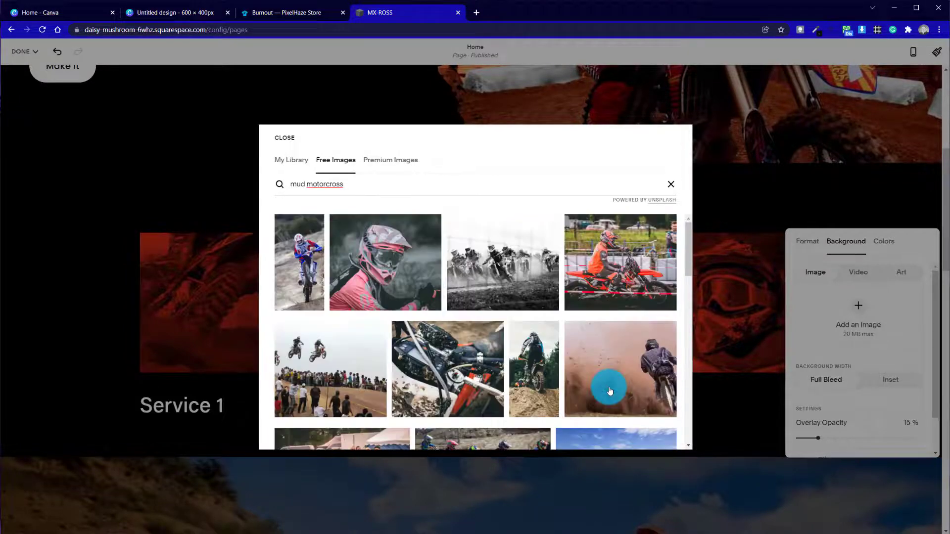
left_click(611, 346)
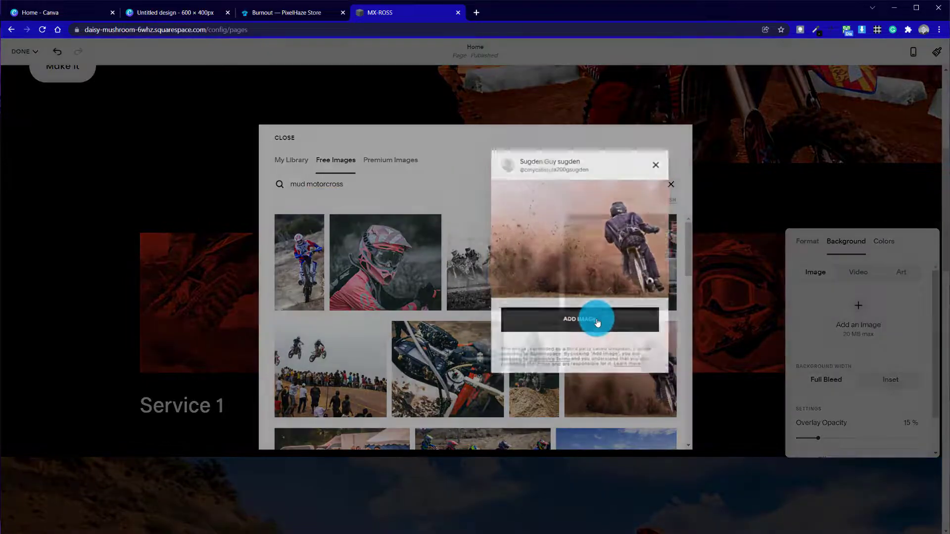
left_click(598, 322)
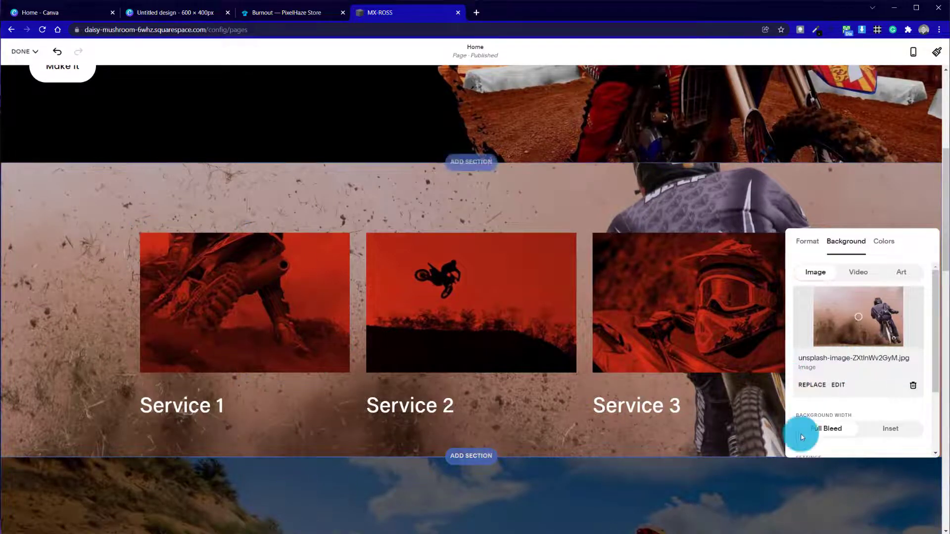
scroll(856, 423, "down", 2)
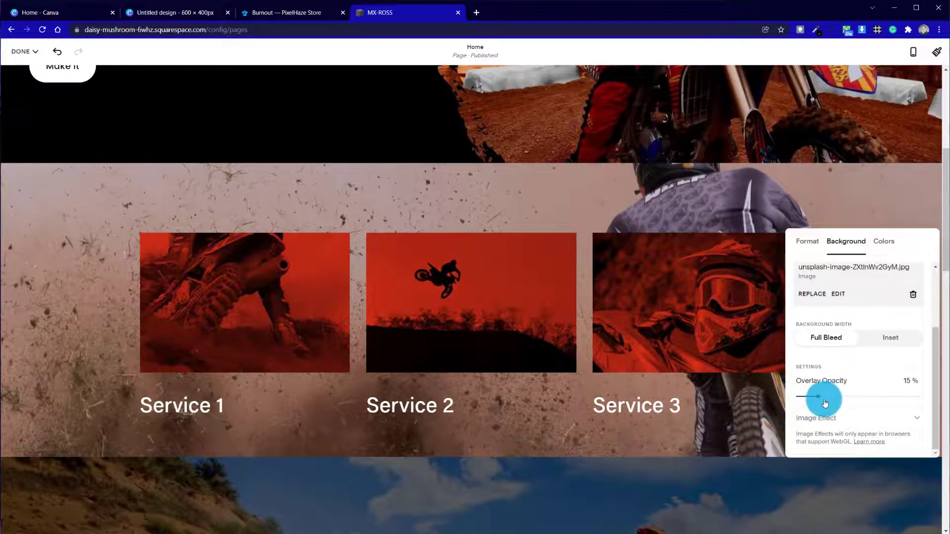
left_click_drag(818, 398, 914, 398)
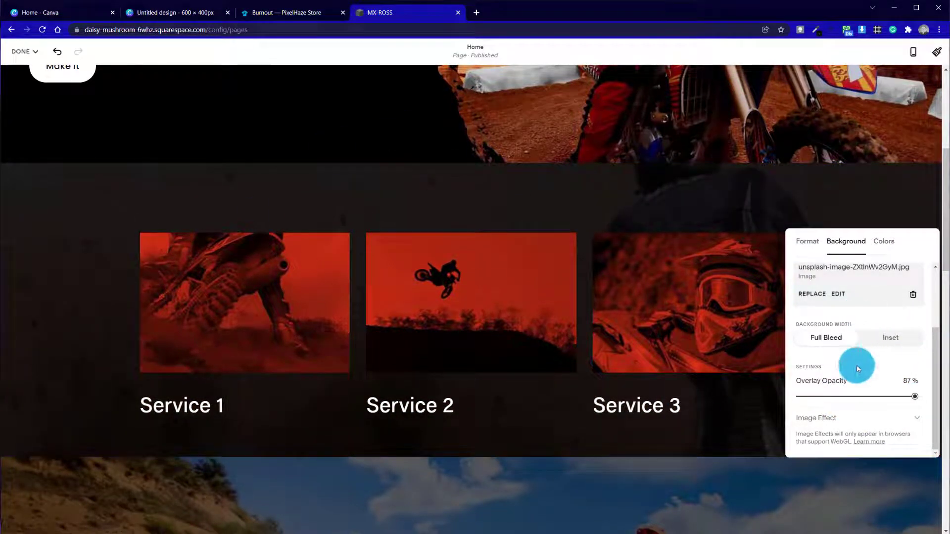
Crop the services background image to the dirt spray, leaving out the rider, and save the change permanently
scroll(857, 368, "up", 2)
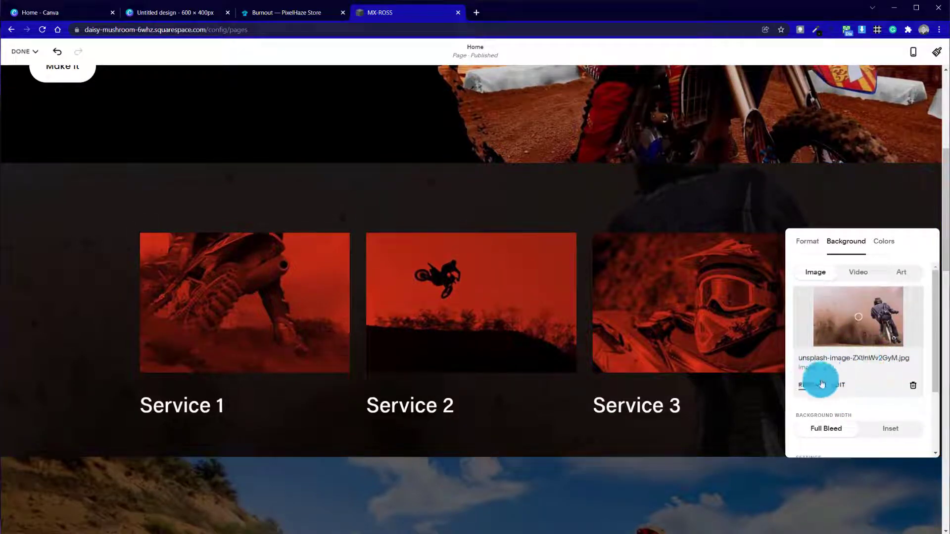
left_click(842, 389)
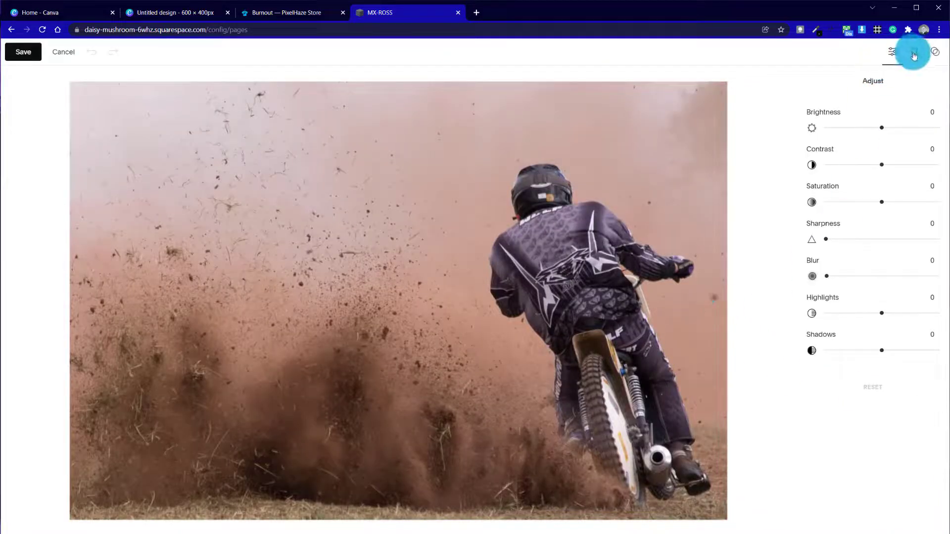
left_click(914, 54)
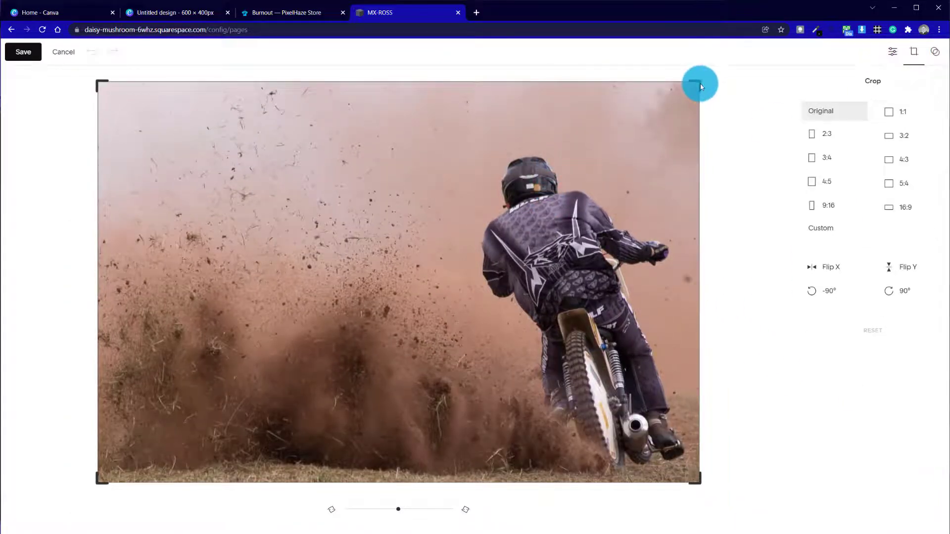
left_click_drag(695, 86, 425, 196)
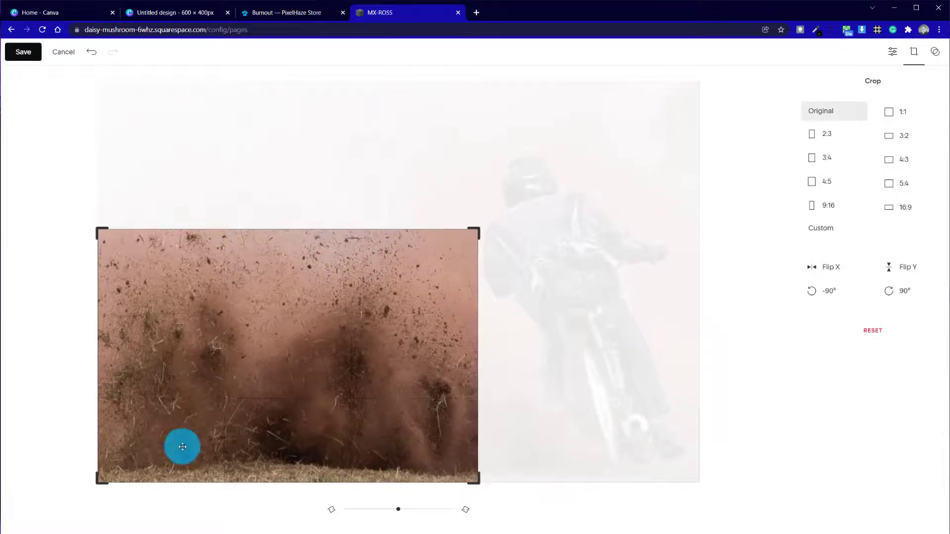
left_click(23, 53)
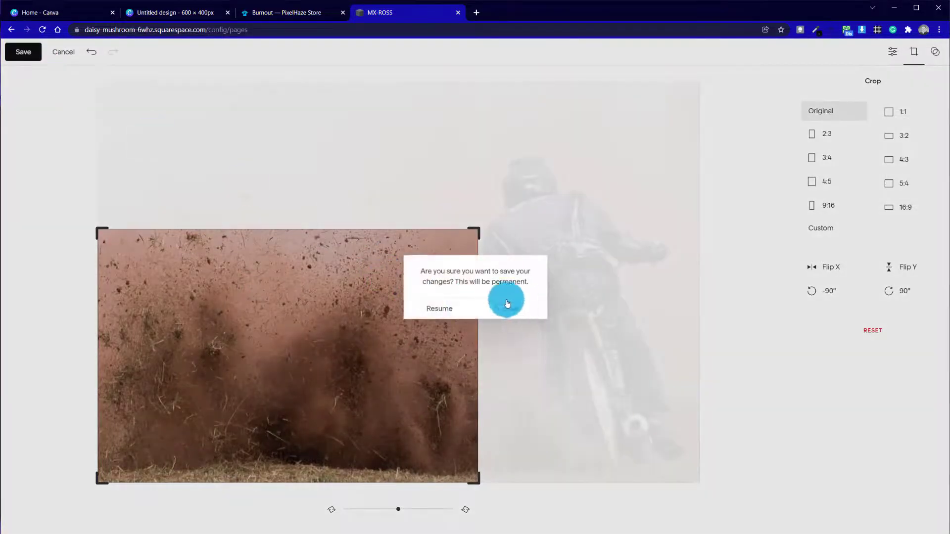
left_click(492, 315)
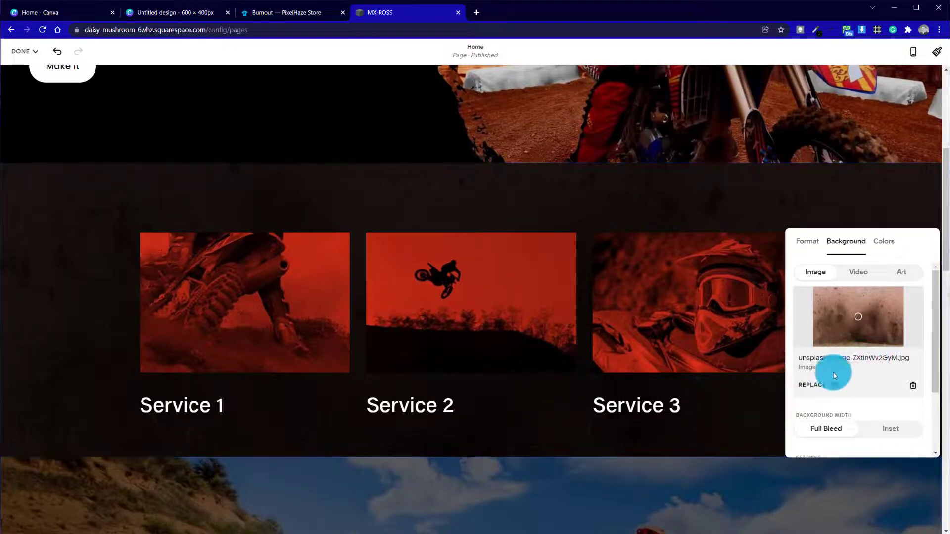
Adjust the cropped background image to saturation -100, contrast 100, shadows -49 and highlights 79, and save it
left_click(837, 391)
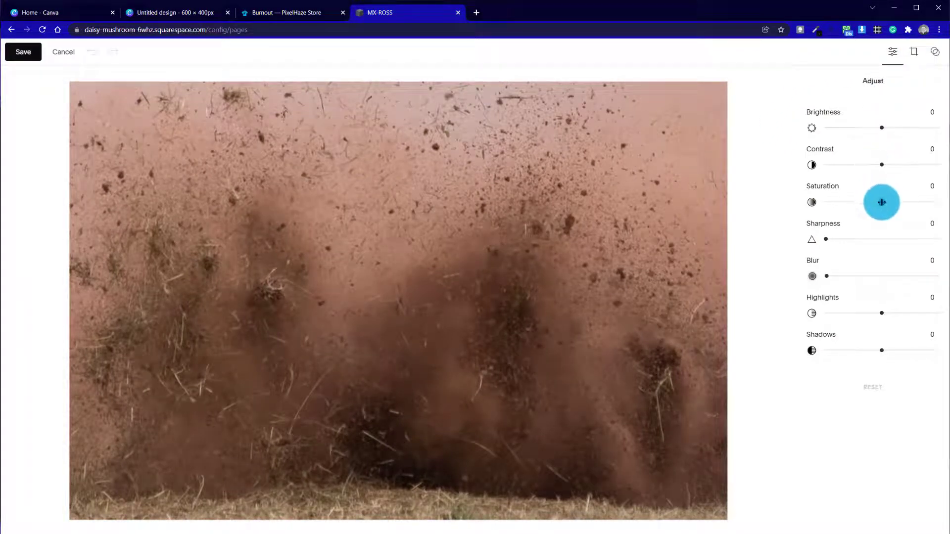
left_click_drag(882, 202, 731, 193)
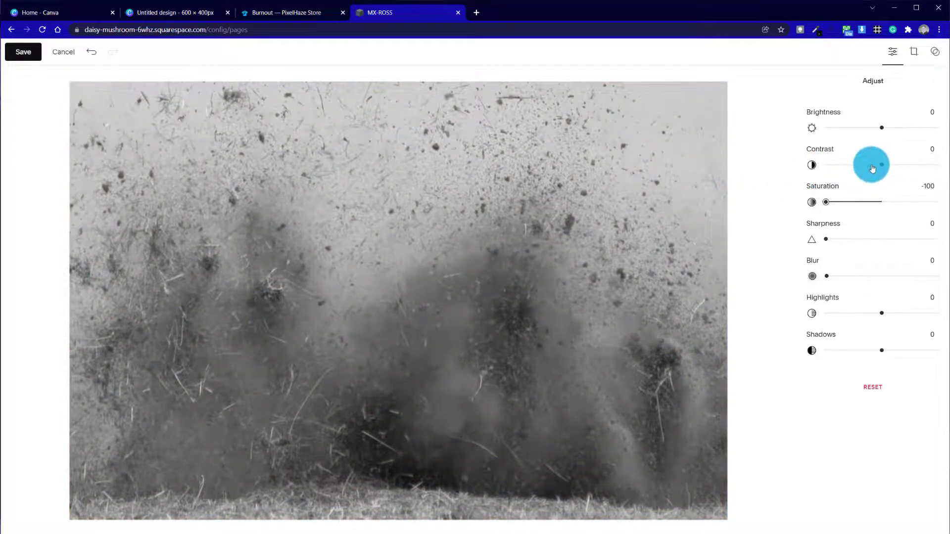
left_click_drag(883, 164, 933, 165)
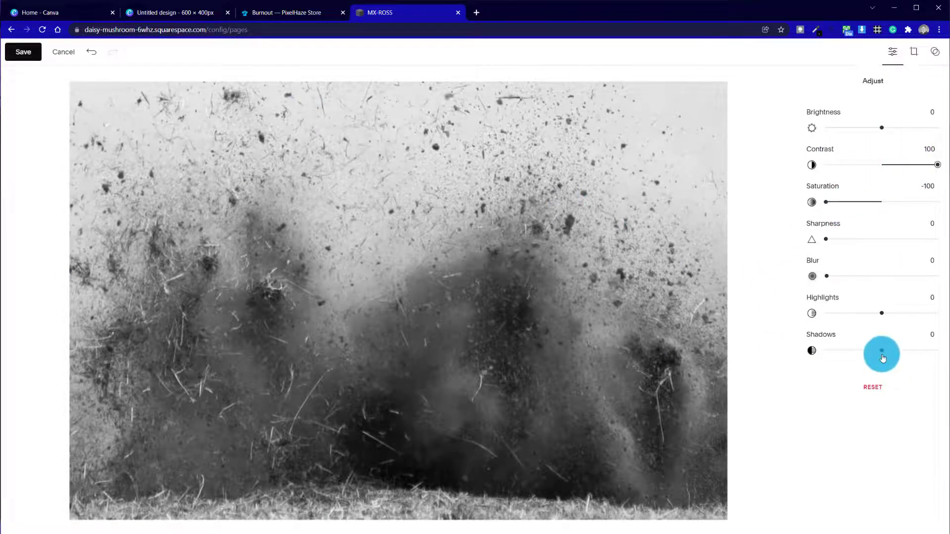
left_click_drag(882, 350, 855, 350)
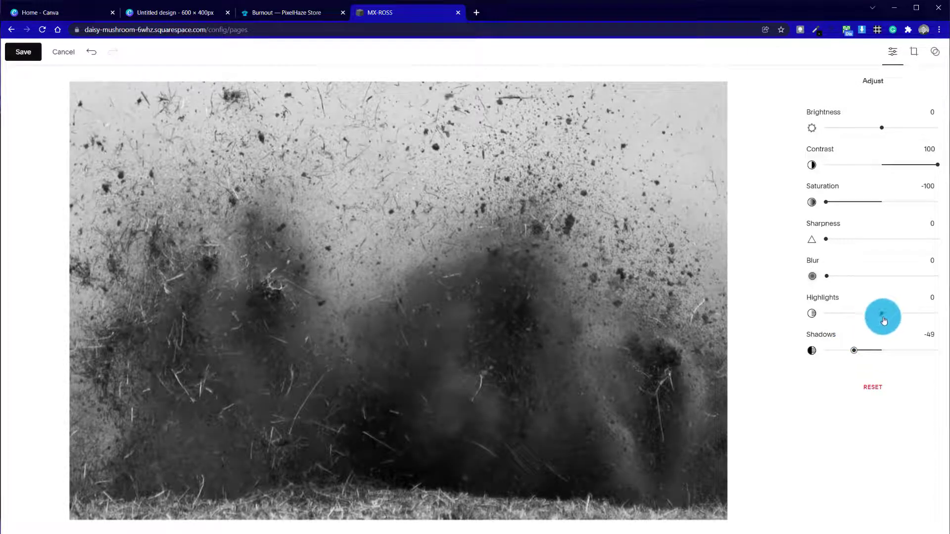
left_click_drag(883, 313, 926, 310)
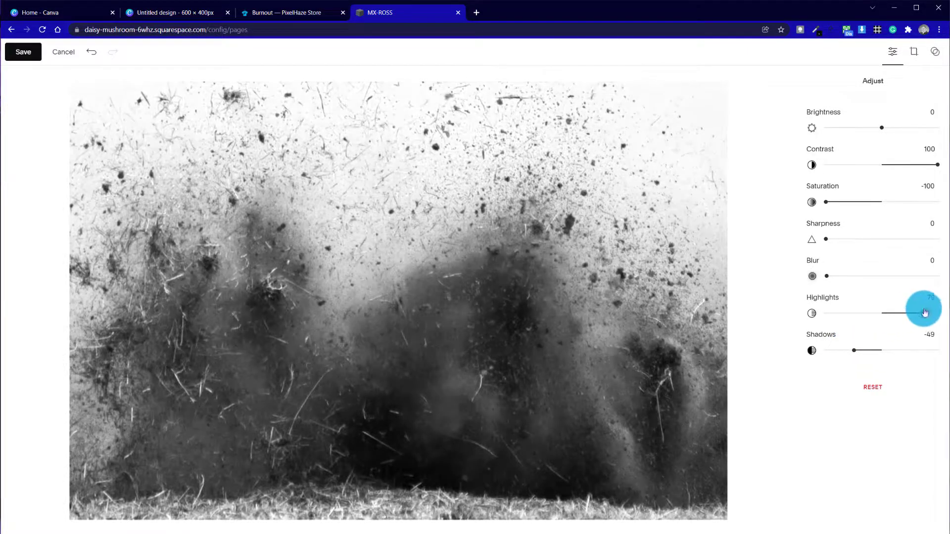
left_click(23, 52)
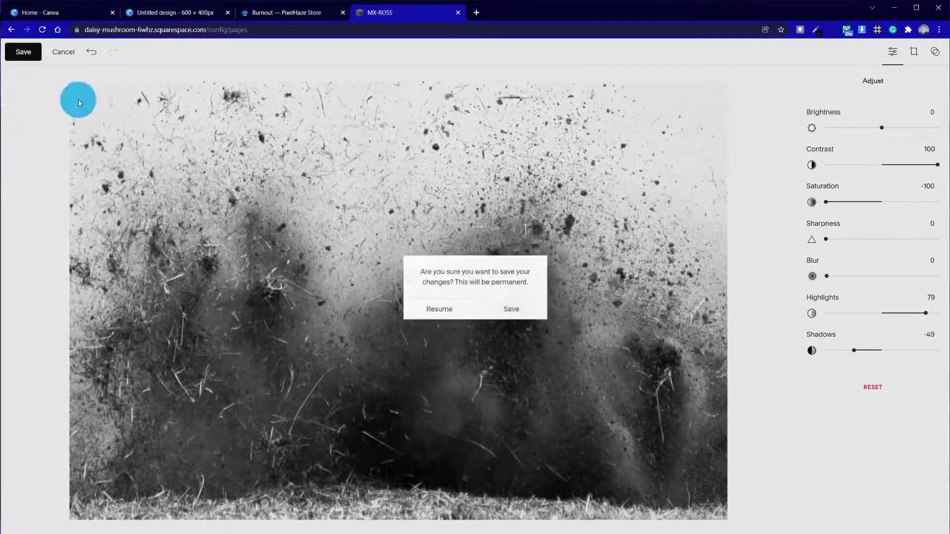
left_click(517, 309)
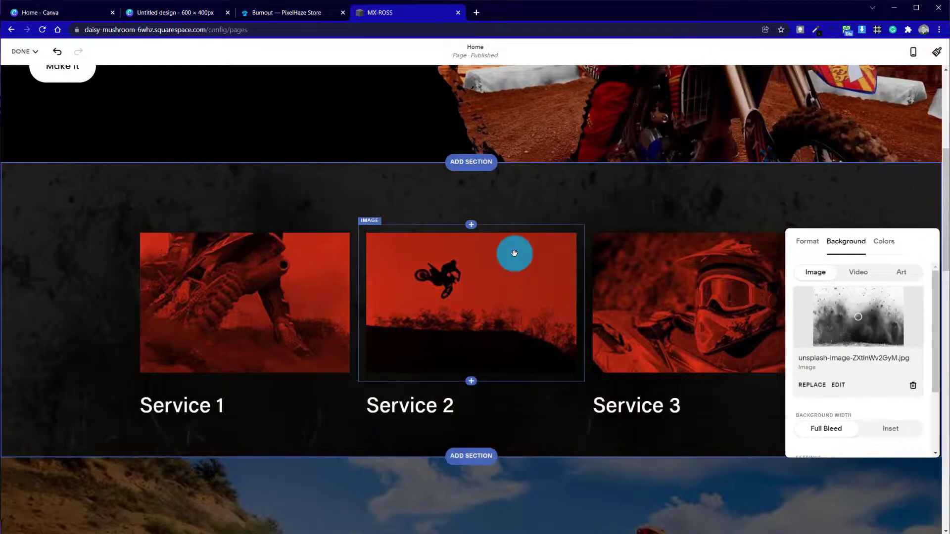
Close the services section's settings and finish editing the home page, saving the changes
left_click(500, 197)
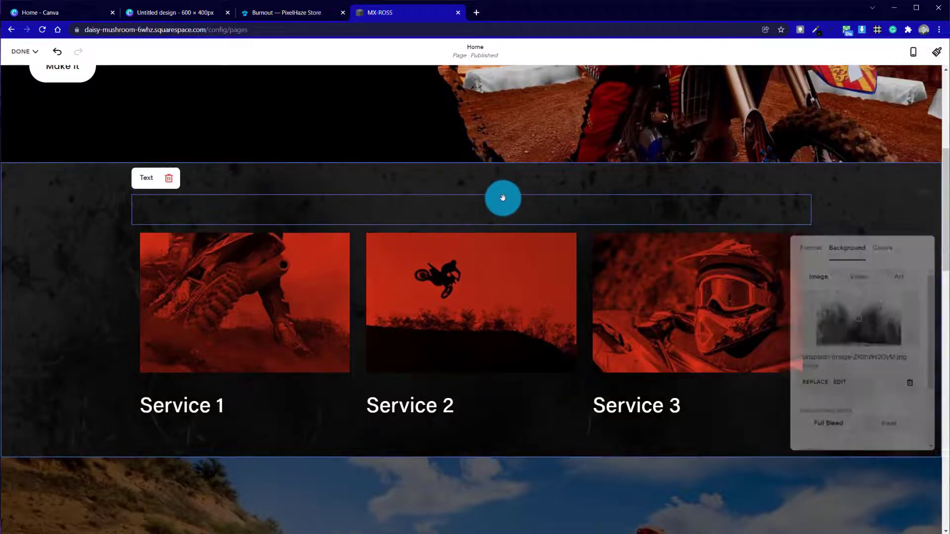
left_click(871, 229)
left_click(21, 52)
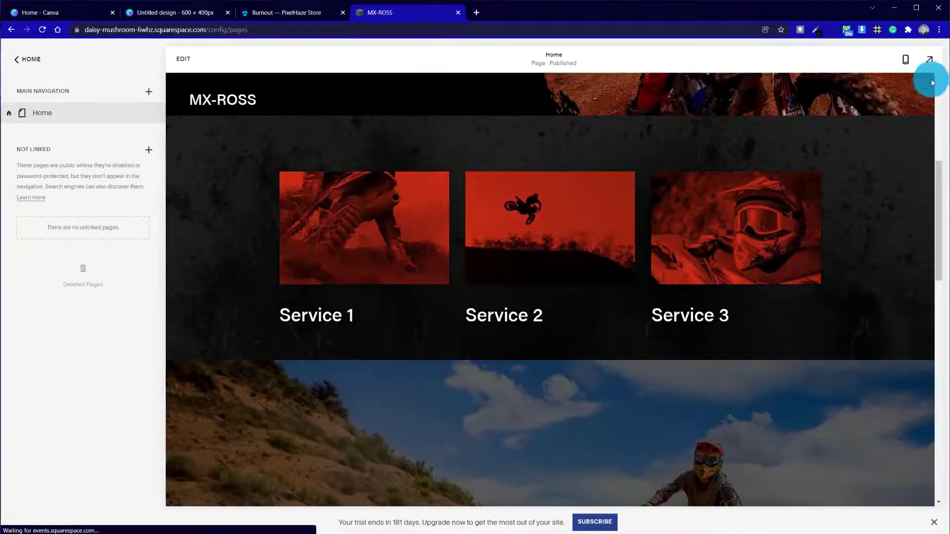
Preview the home page at full width and examine how the banner, services, rider and quote sections flow together
left_click(933, 82)
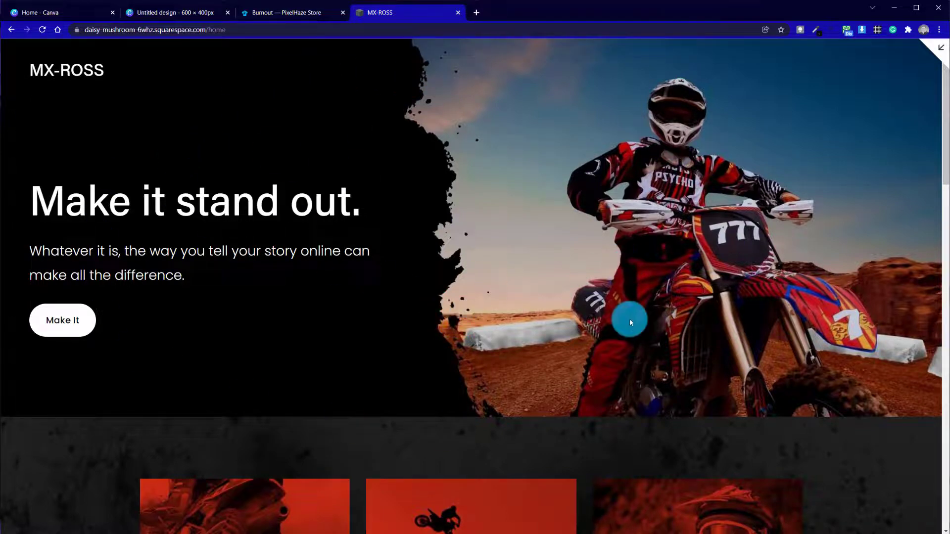
scroll(630, 319, "down", 5)
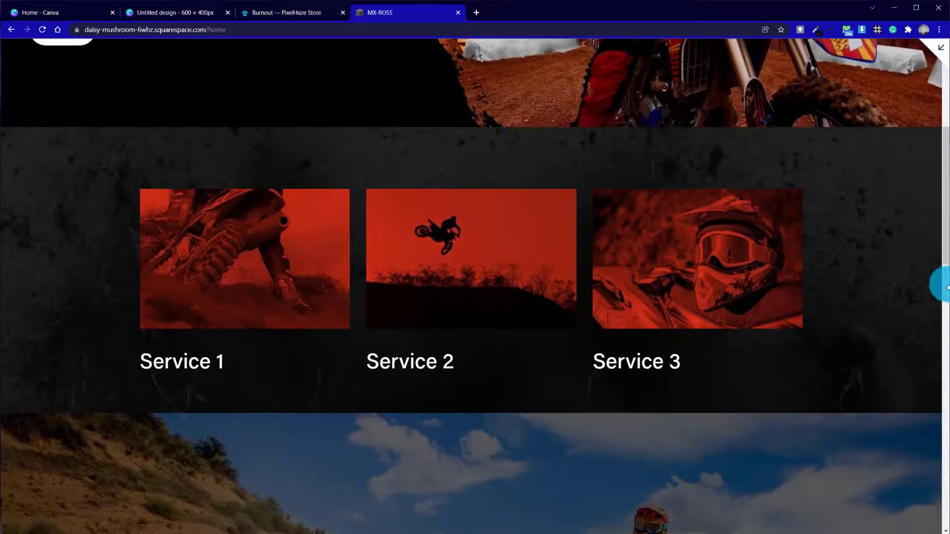
scroll(673, 323, "down", 10)
scroll(619, 300, "up", 5)
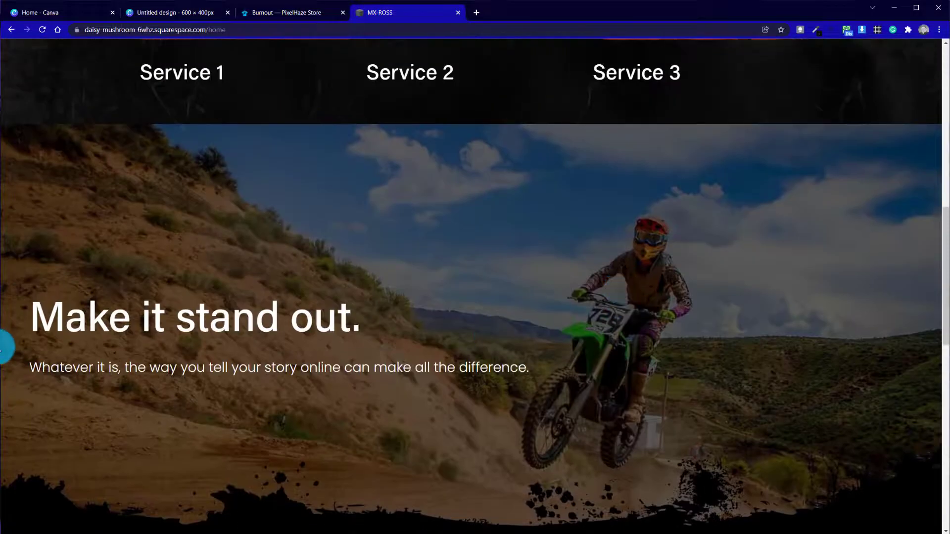
scroll(272, 346, "down", 5)
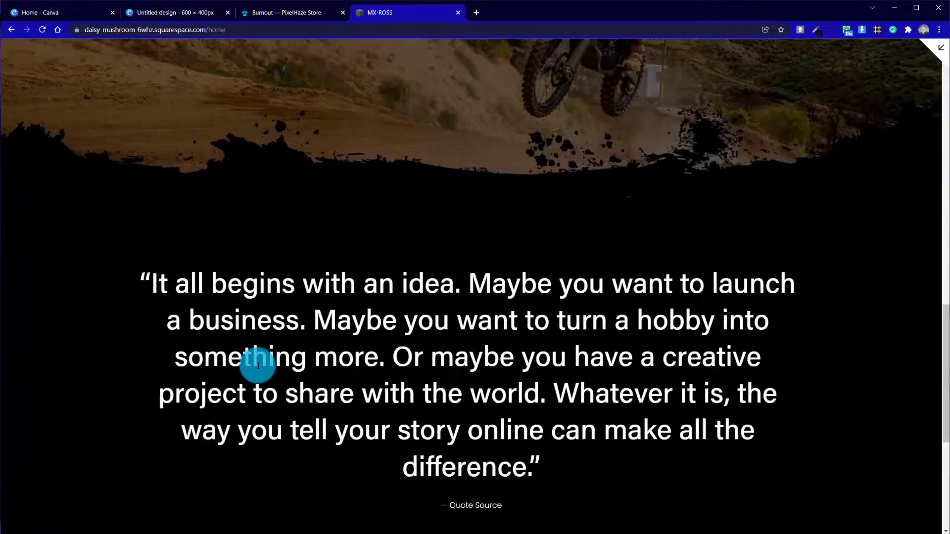
scroll(258, 366, "down", 5)
scroll(258, 366, "up", 15)
scroll(258, 365, "down", 10)
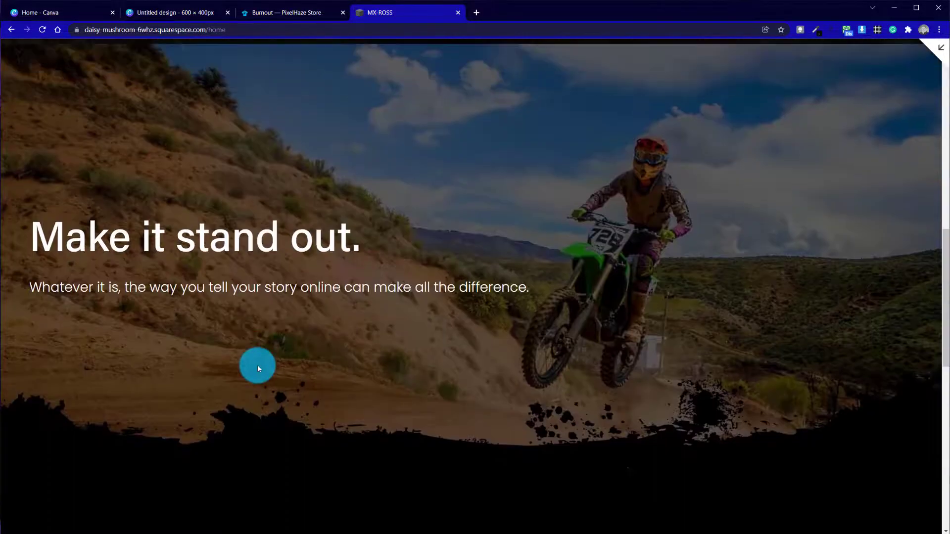
scroll(258, 364, "down", 5)
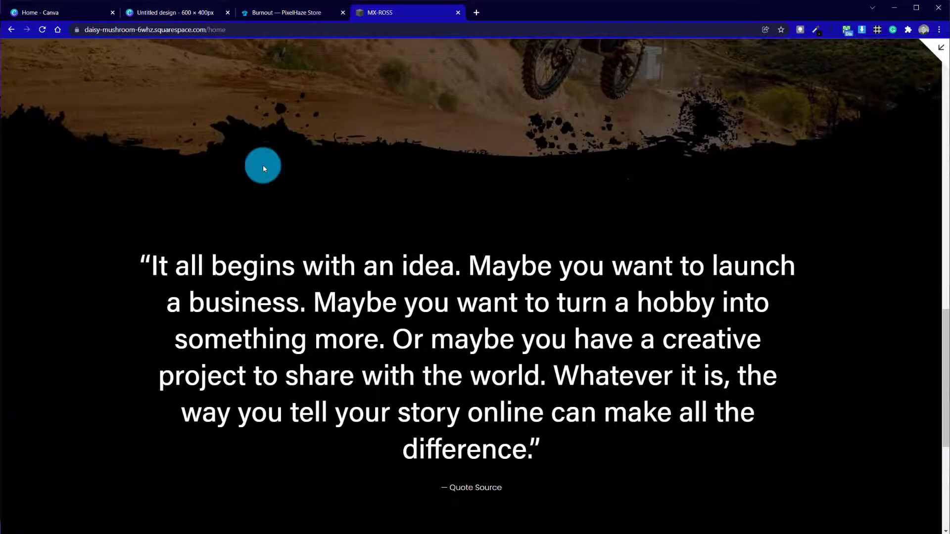
scroll(587, 355, "up", 5)
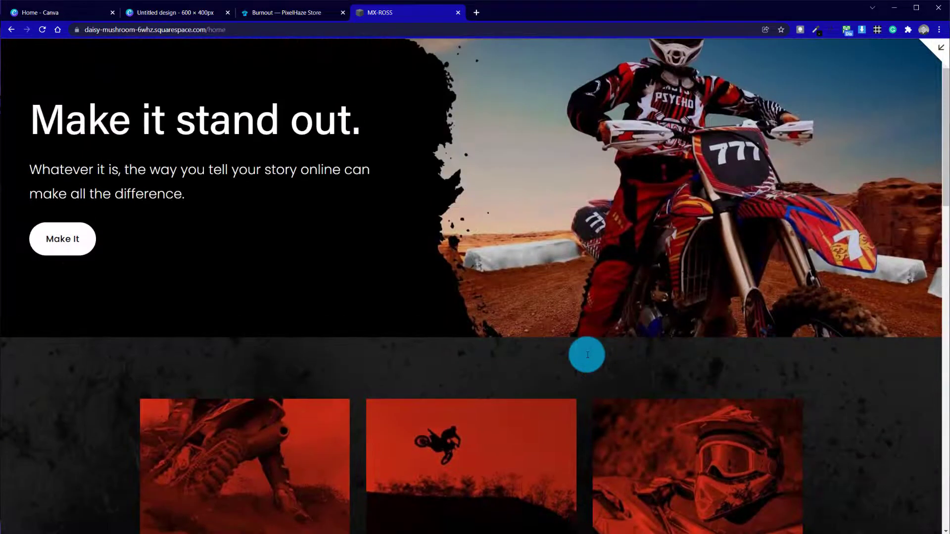
scroll(587, 355, "up", 3)
scroll(533, 382, "down", 10)
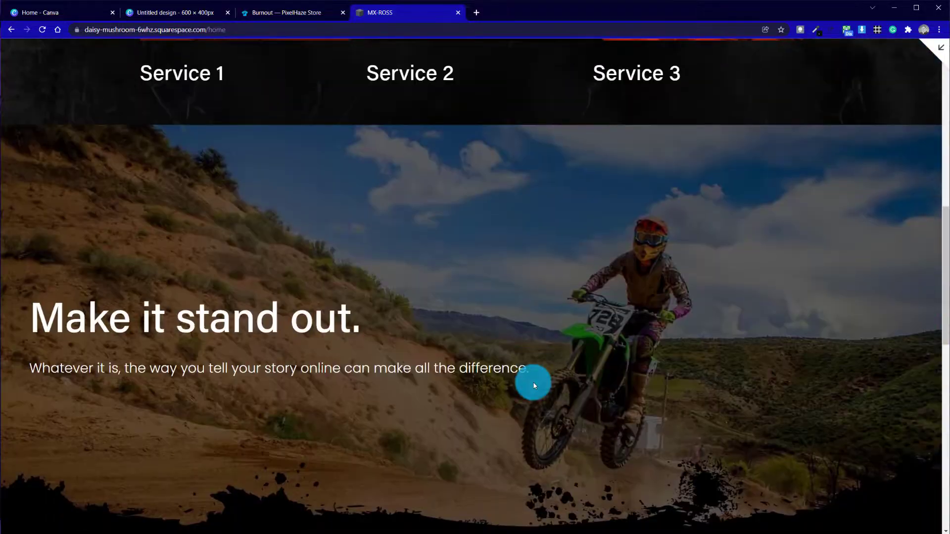
scroll(534, 384, "up", 5)
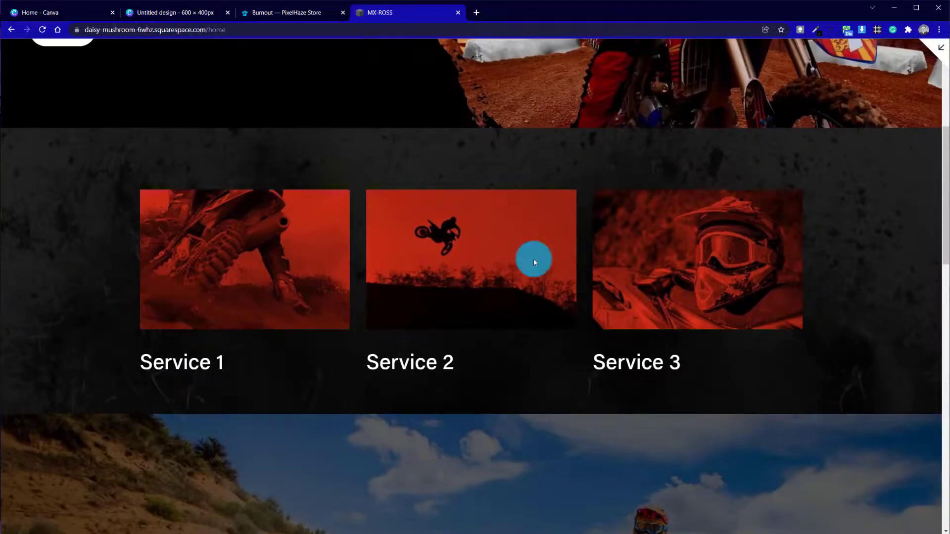